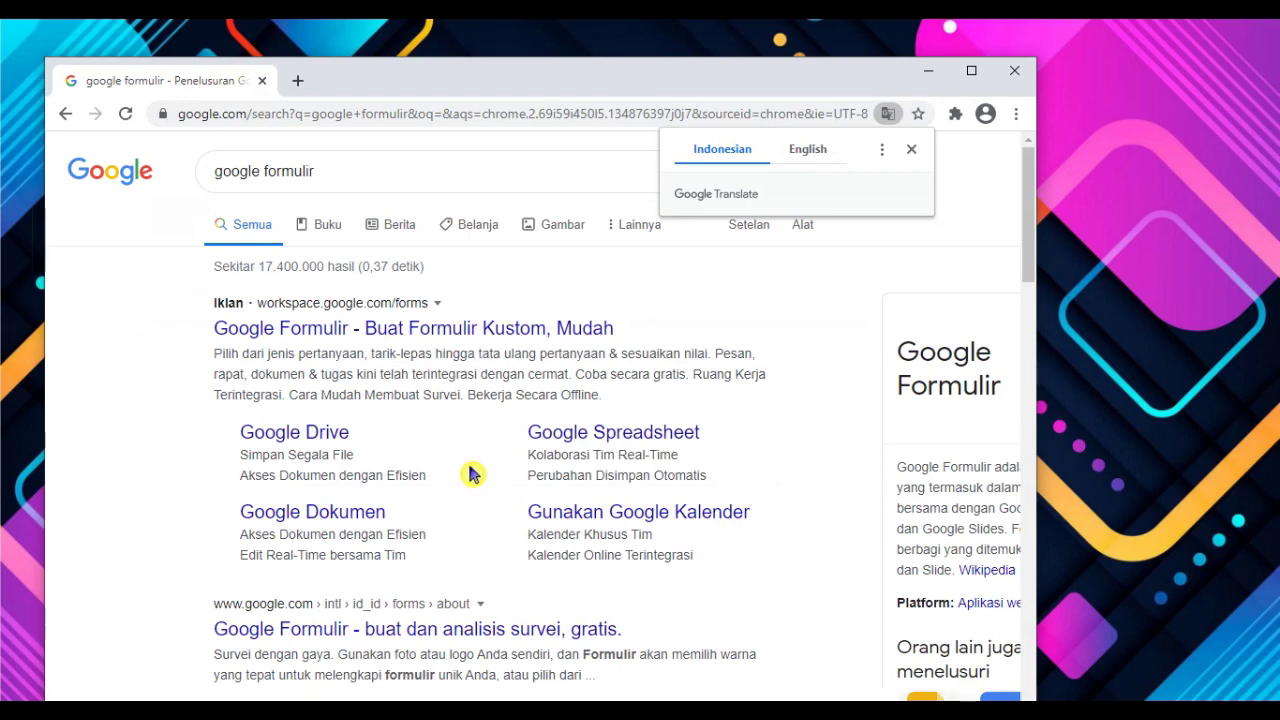
Open the Google Formulir: Login search result and sign in with the account's e-mail and password
drag(1035, 249, 1037, 300)
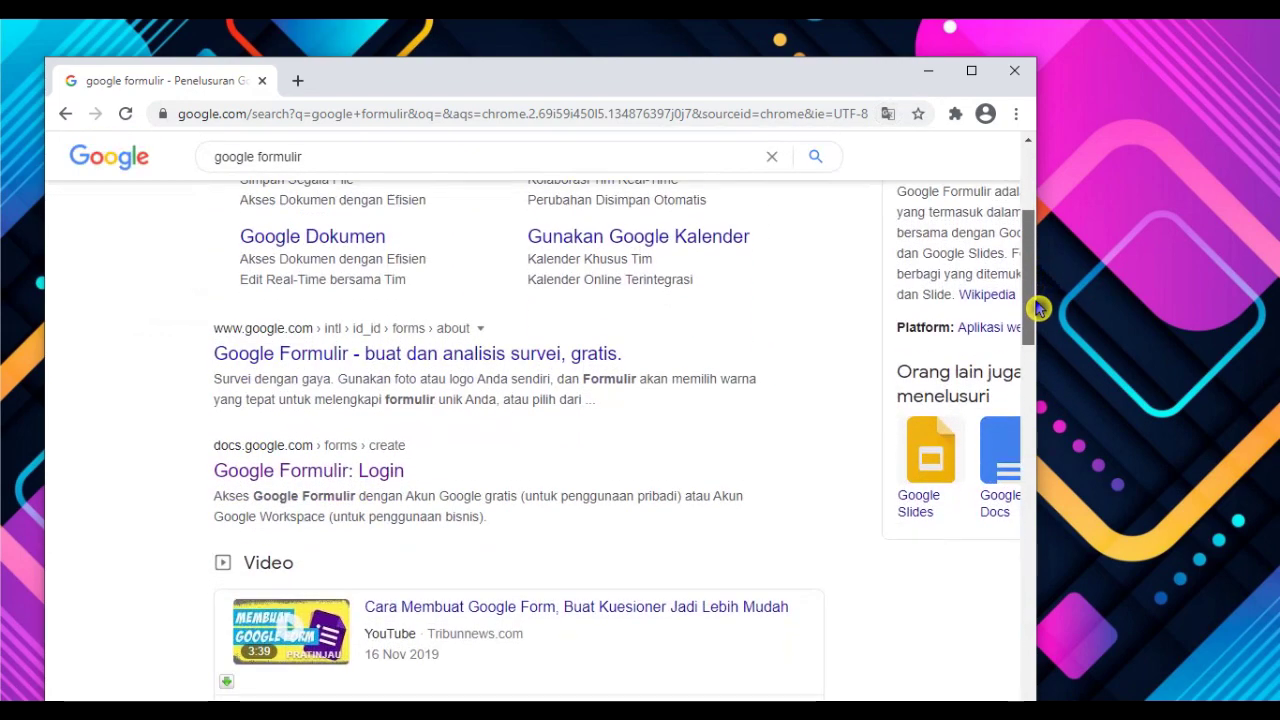
click(322, 485)
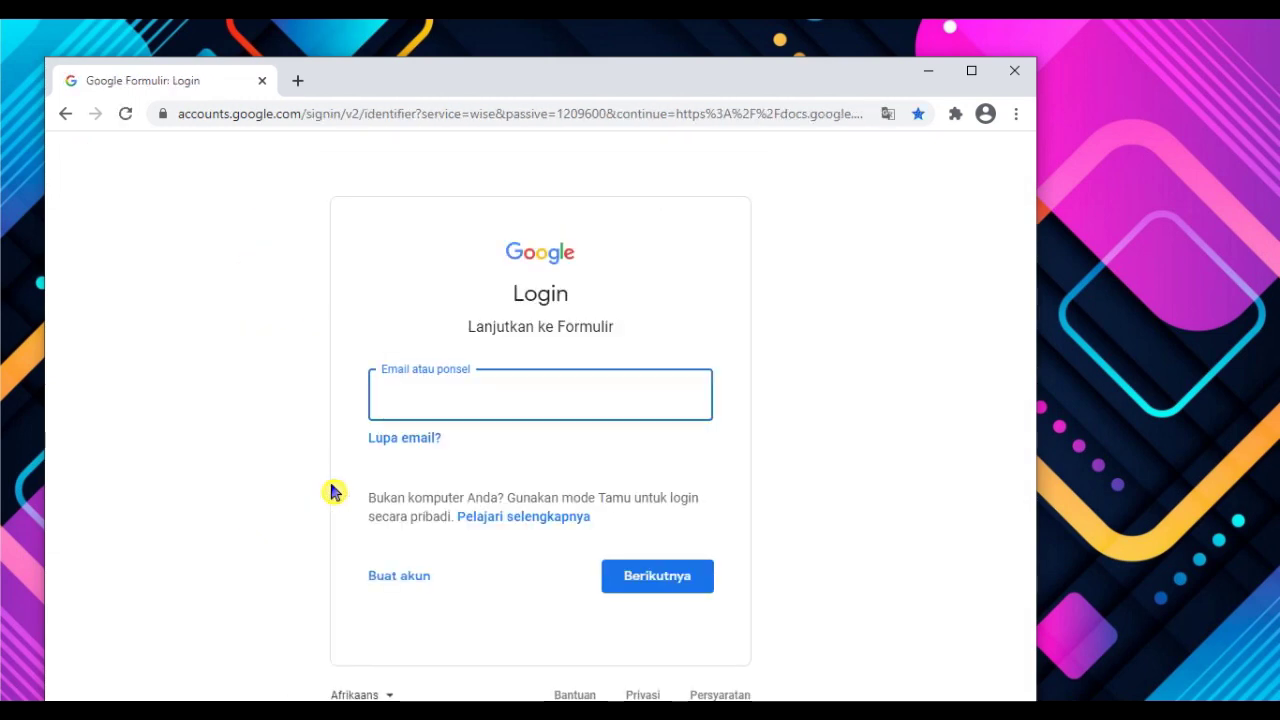
click(419, 408)
click(427, 443)
click(655, 580)
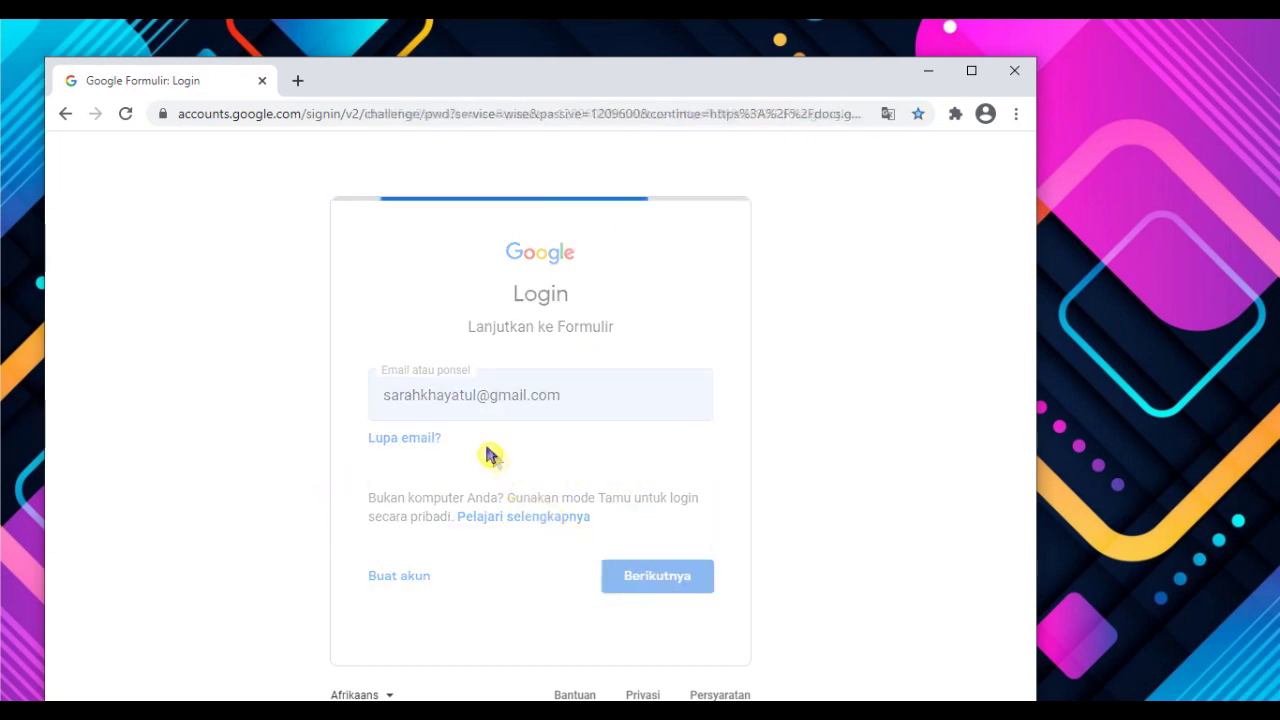
text(••)
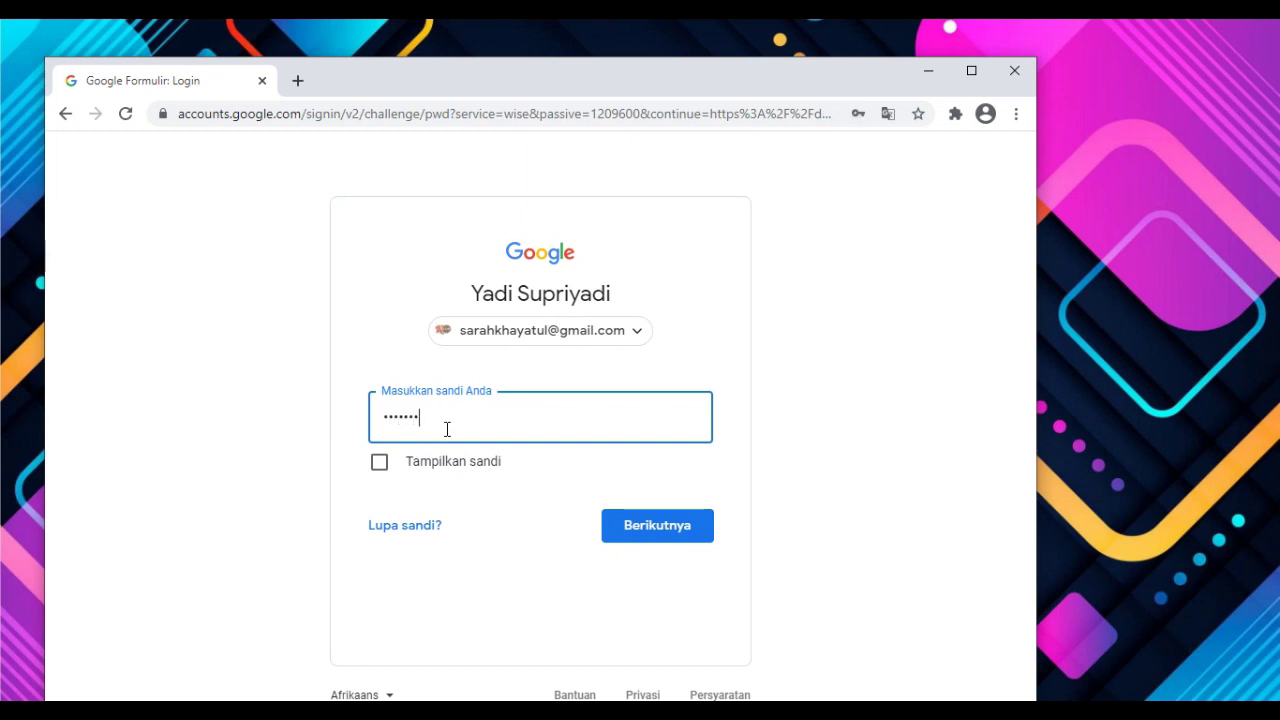
click(683, 537)
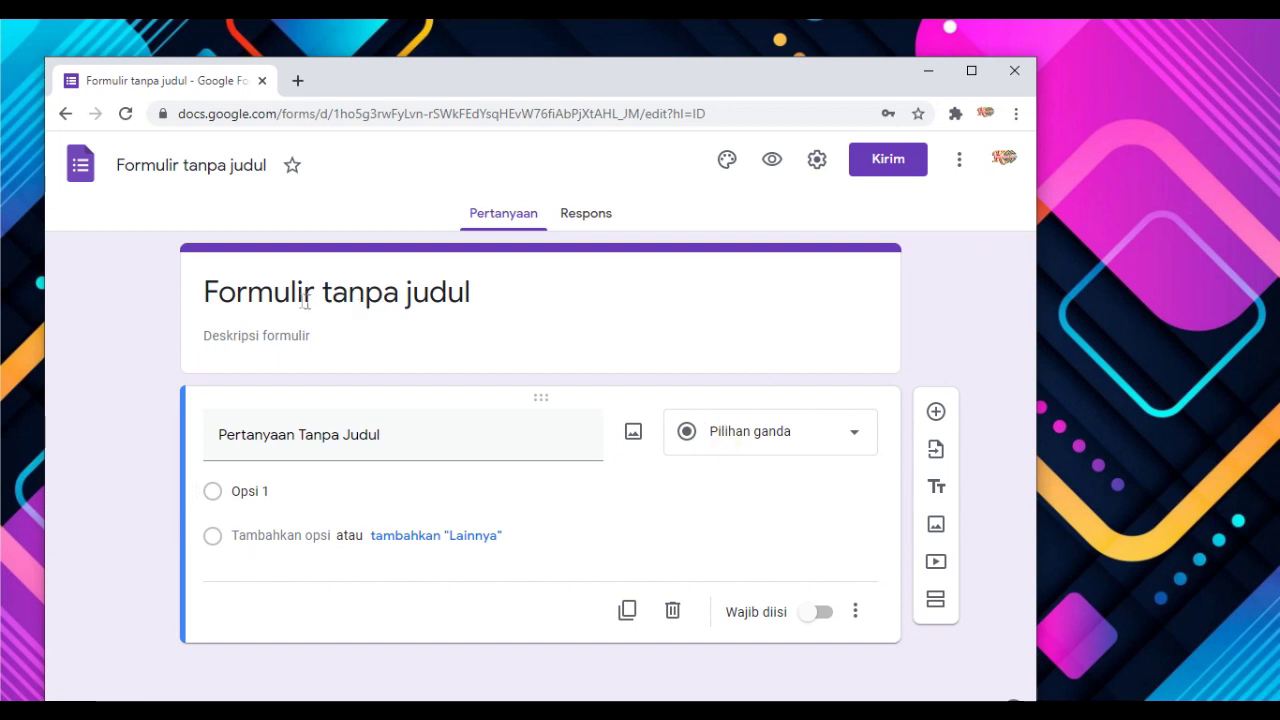
Title the untitled form NAMA SEKOLAH and enter MATERI MAPEL as its description
click(270, 297)
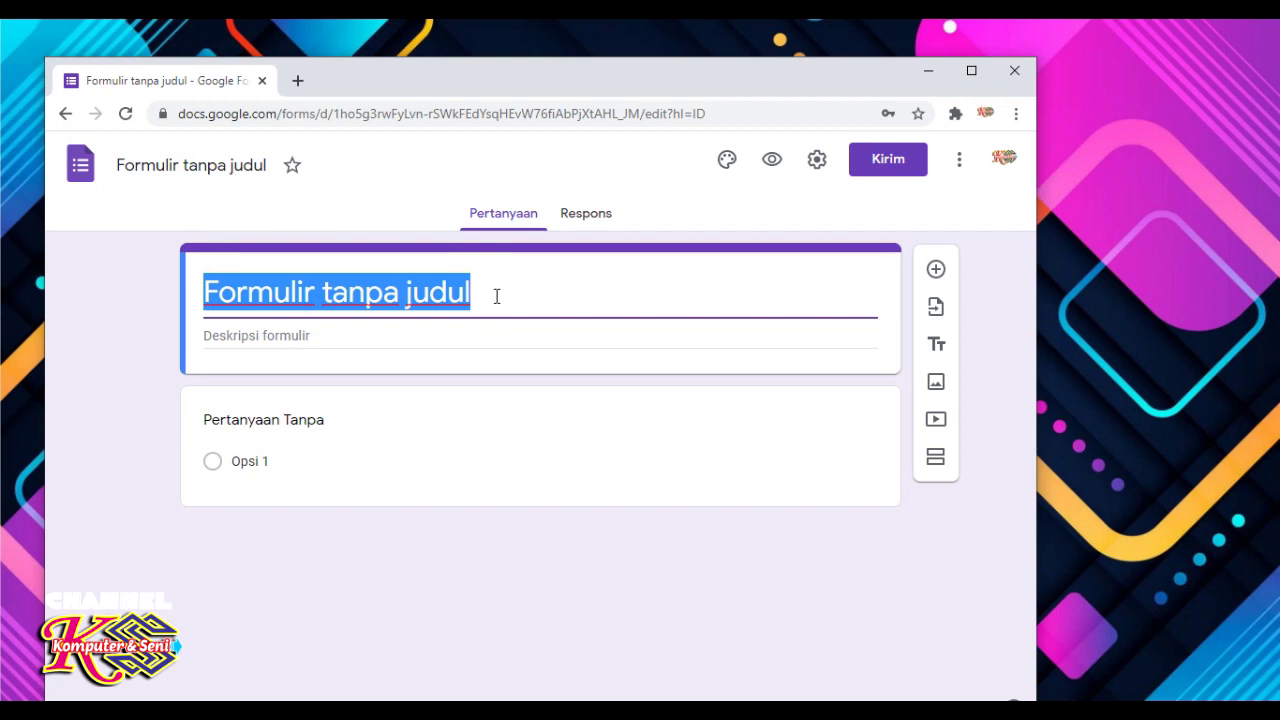
text(NAMA SEKOLAH)
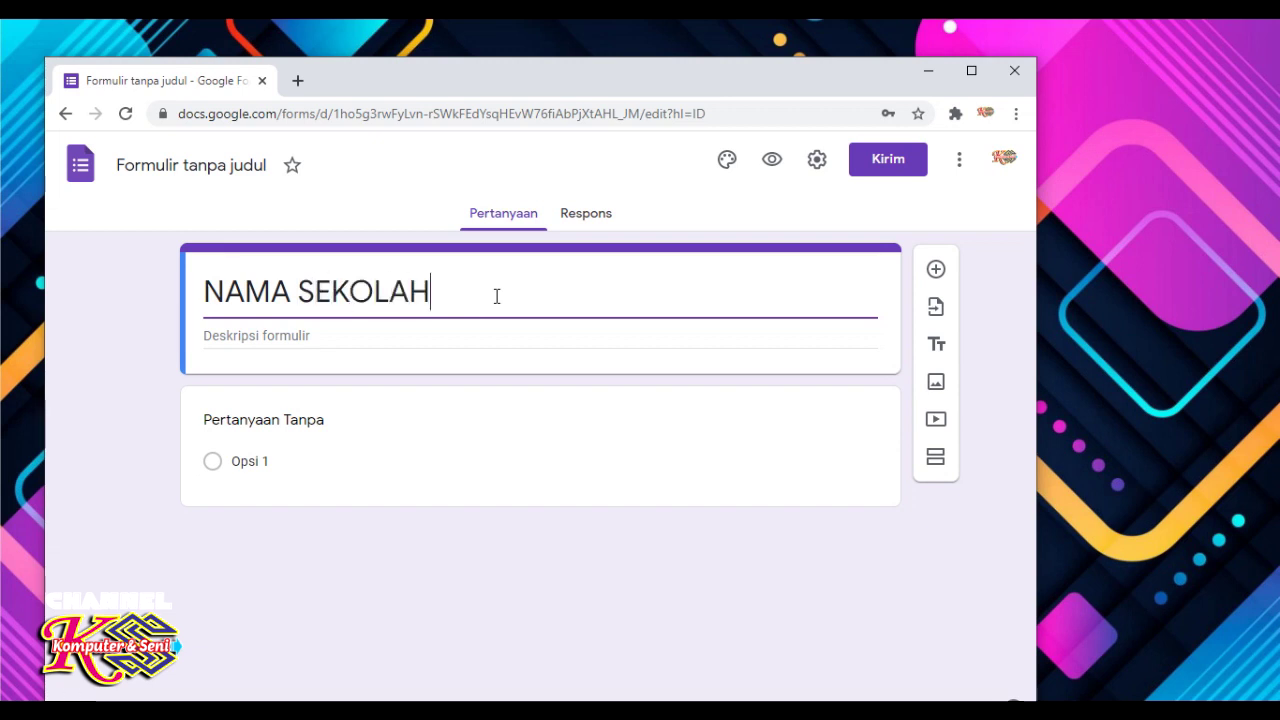
click(262, 333)
text(MATERI MAPEL)
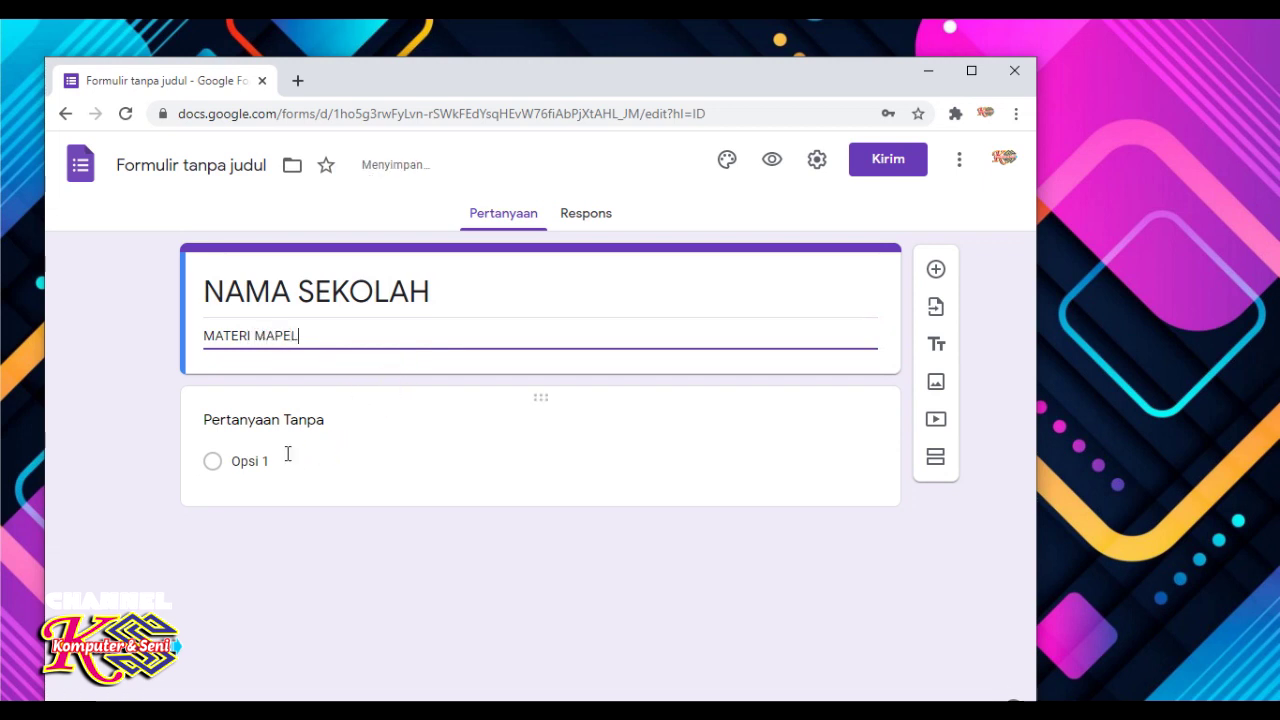
Rename the first question as NAMA and make it required
click(289, 422)
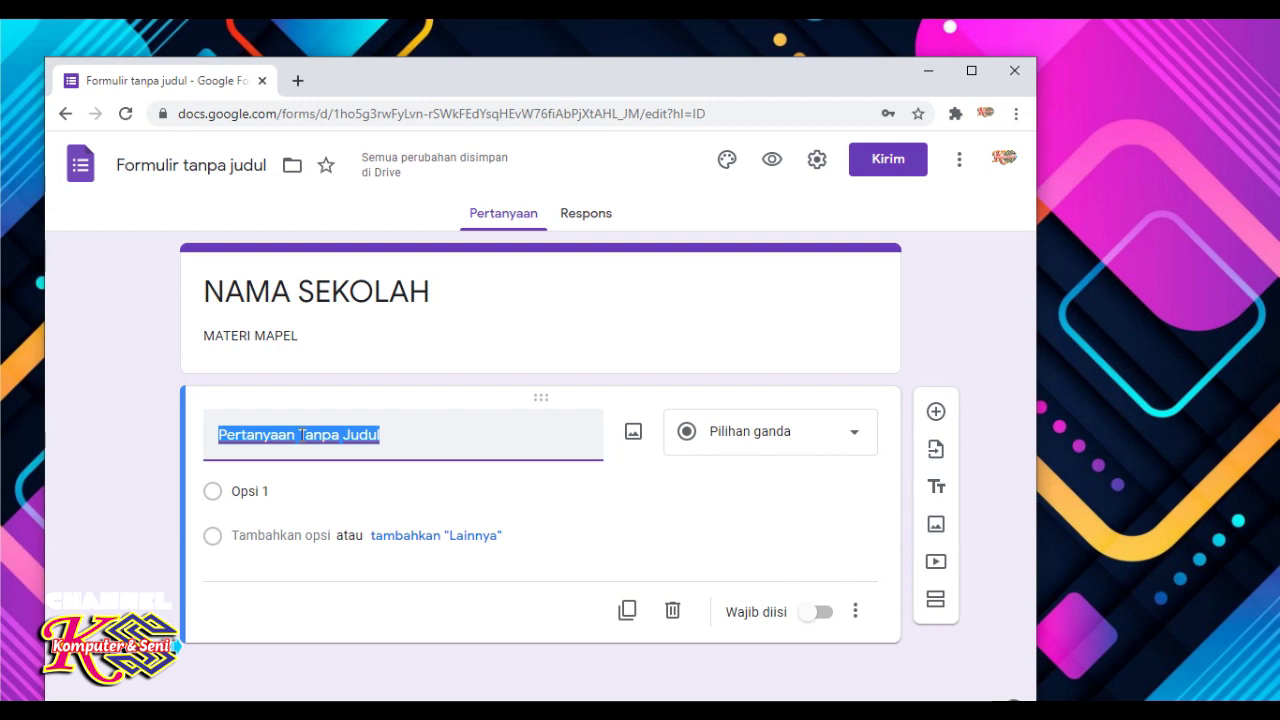
text(NAMA)
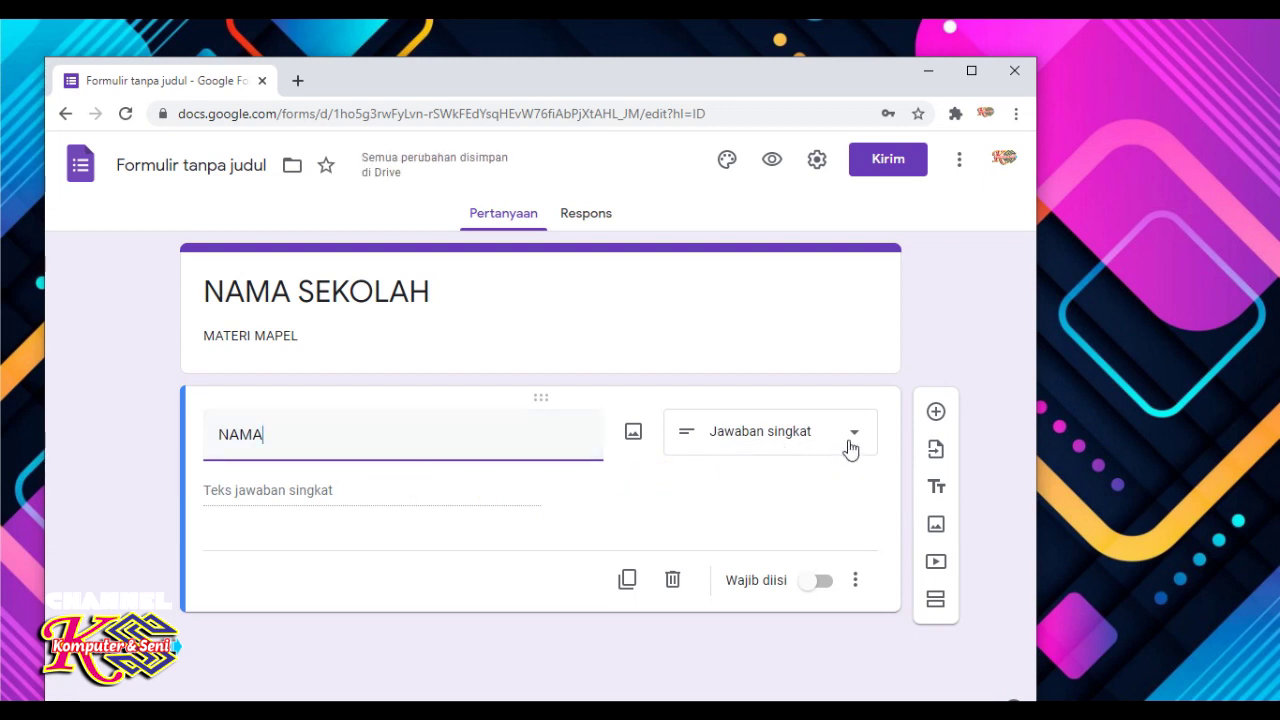
click(814, 582)
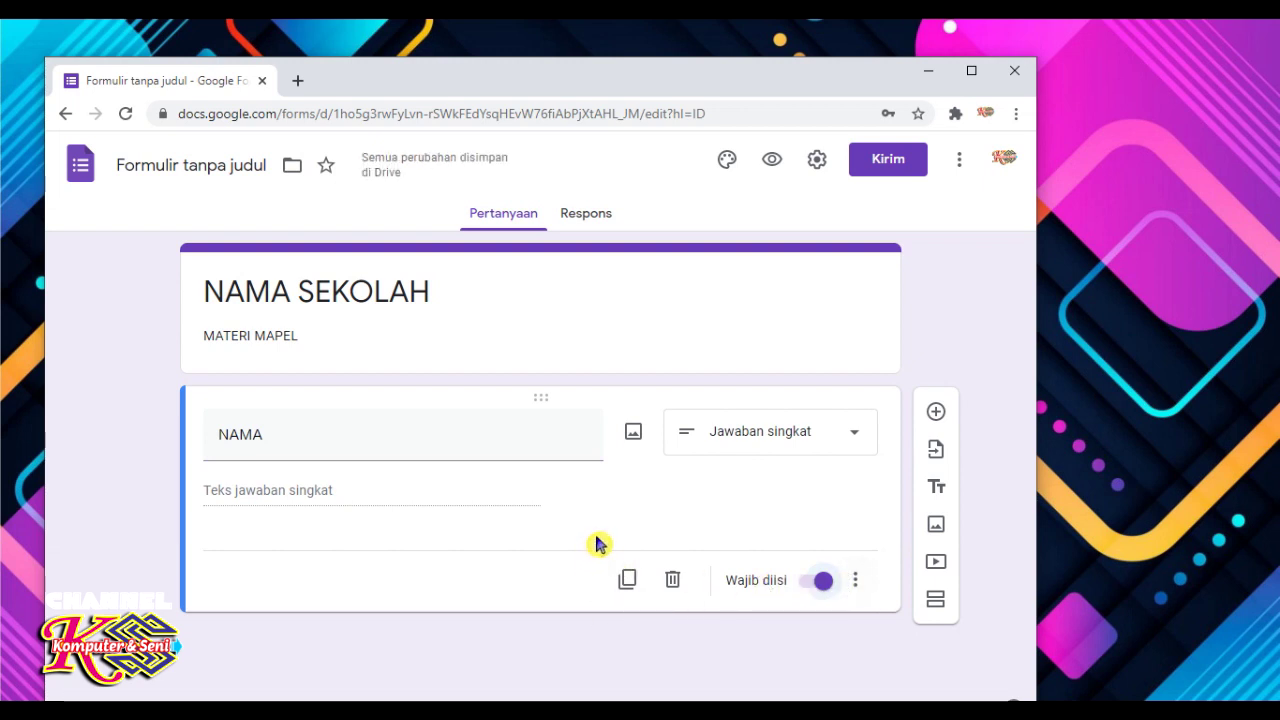
Add a Tanggal Lahir question, set its answer type to Jawaban singkat and make it required
click(938, 427)
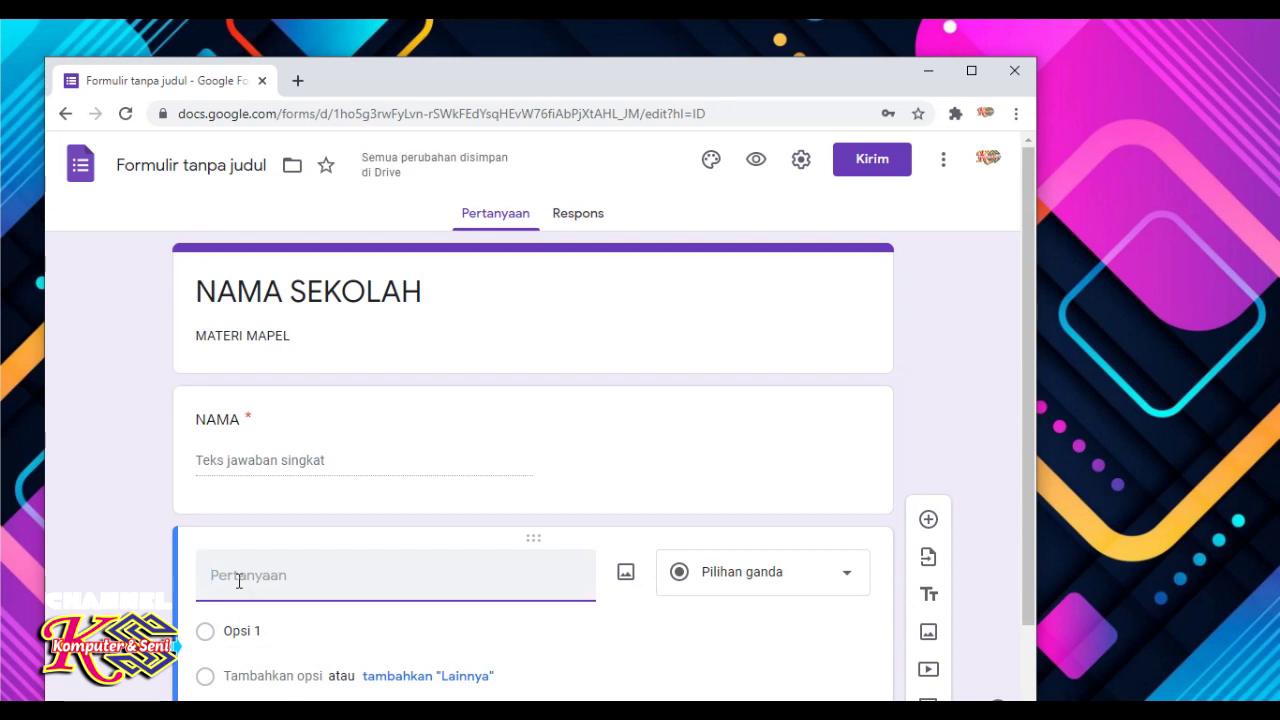
text(Tanggal L)
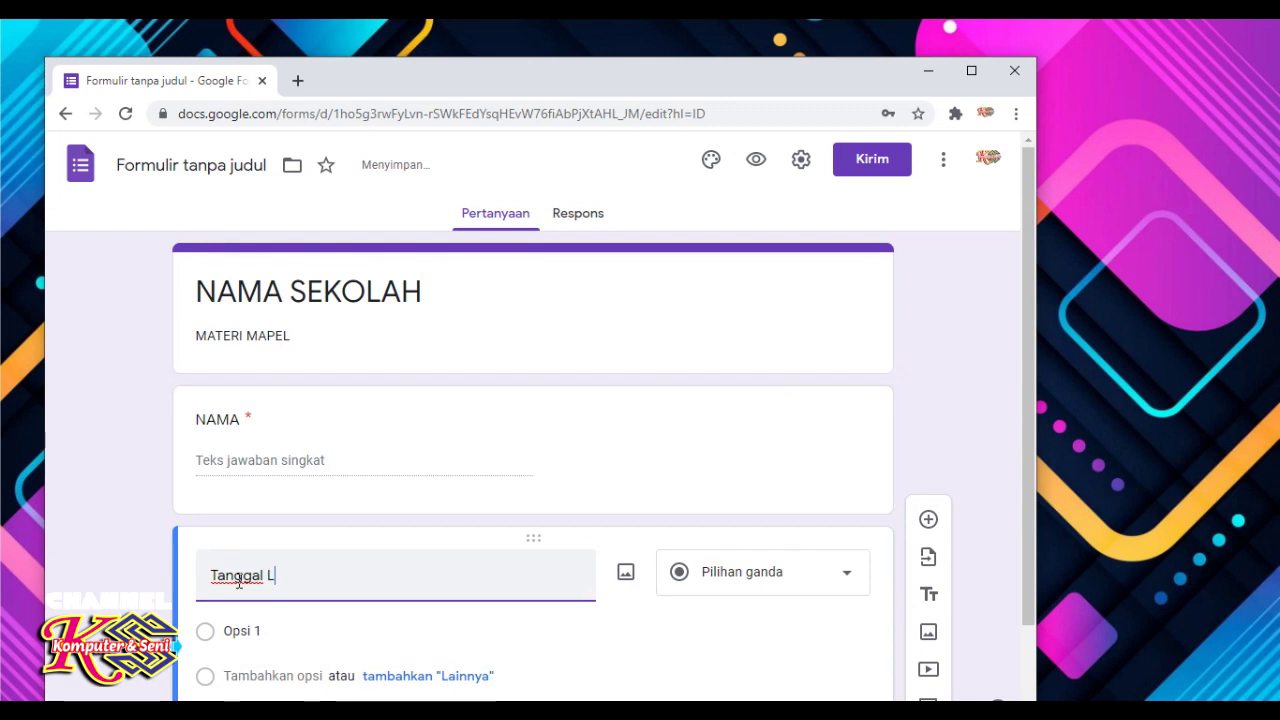
text(ahir)
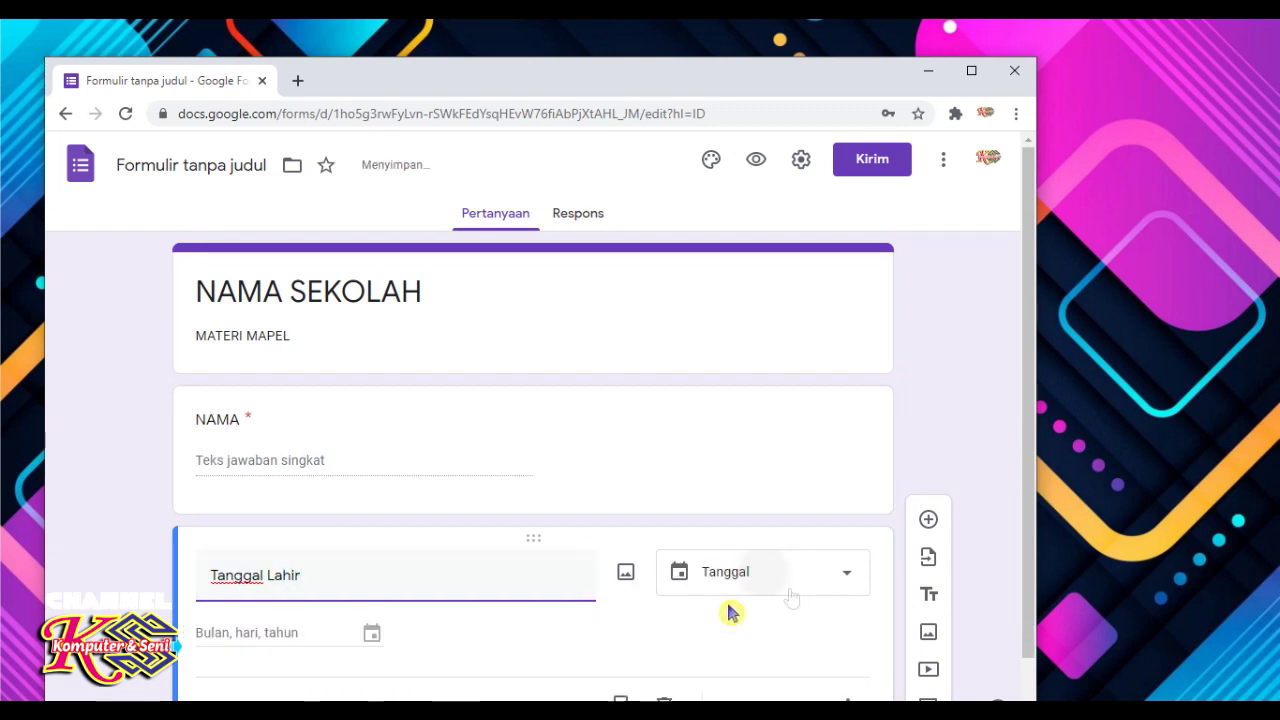
click(838, 588)
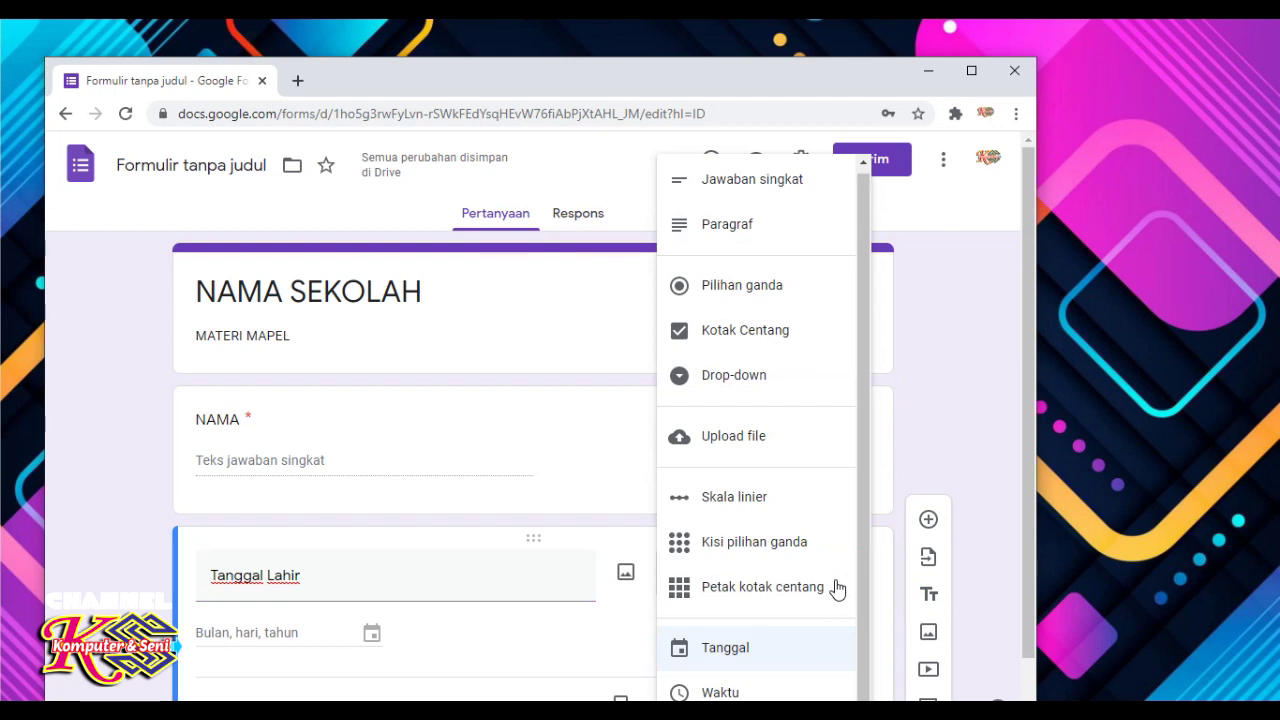
click(762, 192)
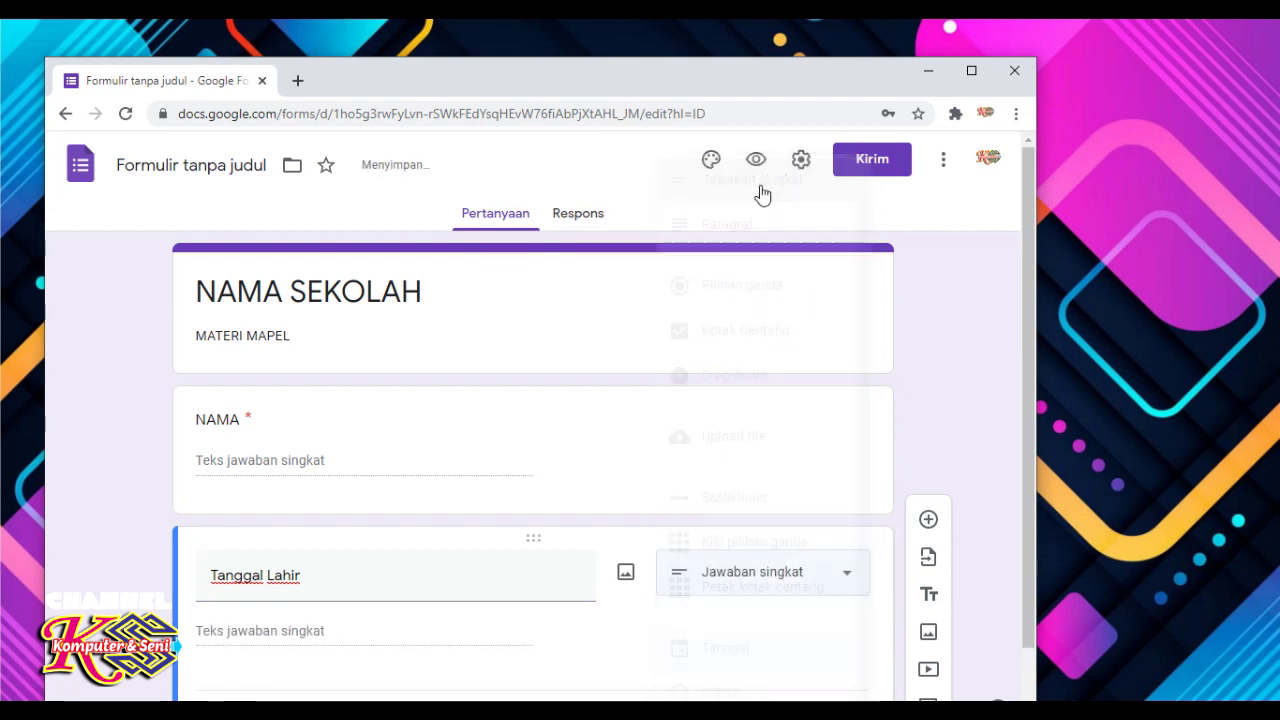
drag(1040, 385, 1031, 497)
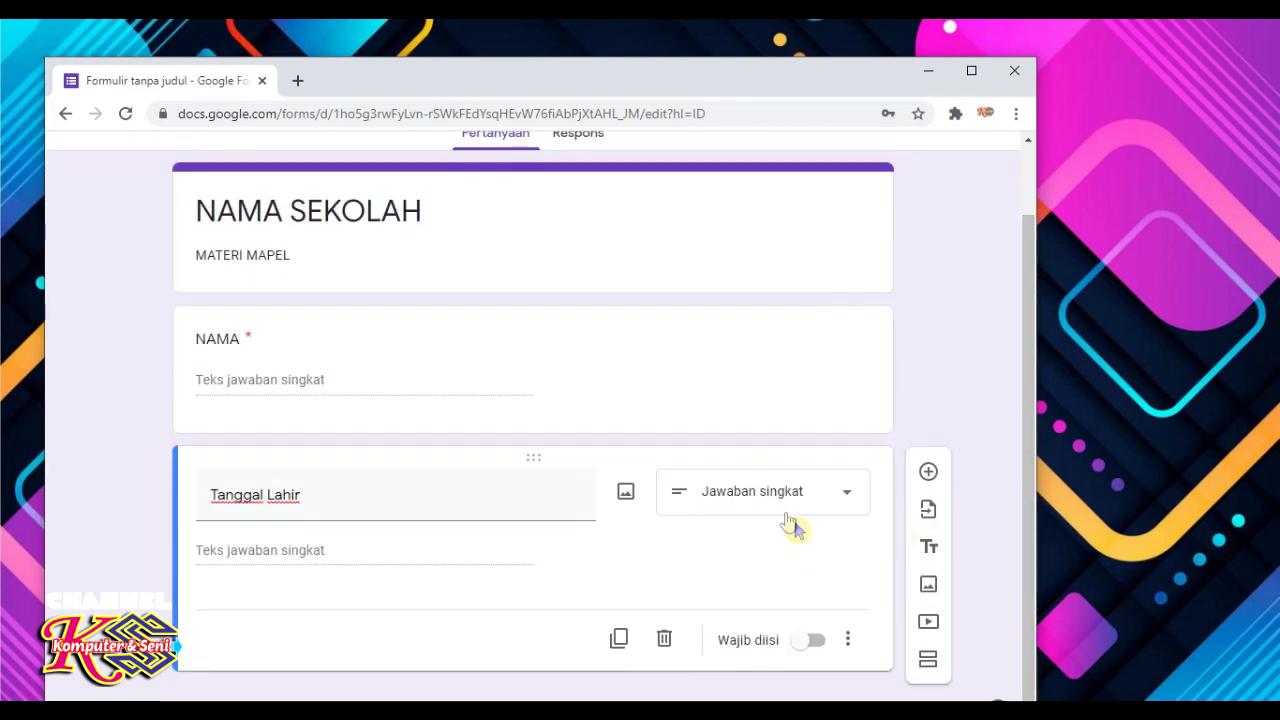
click(810, 643)
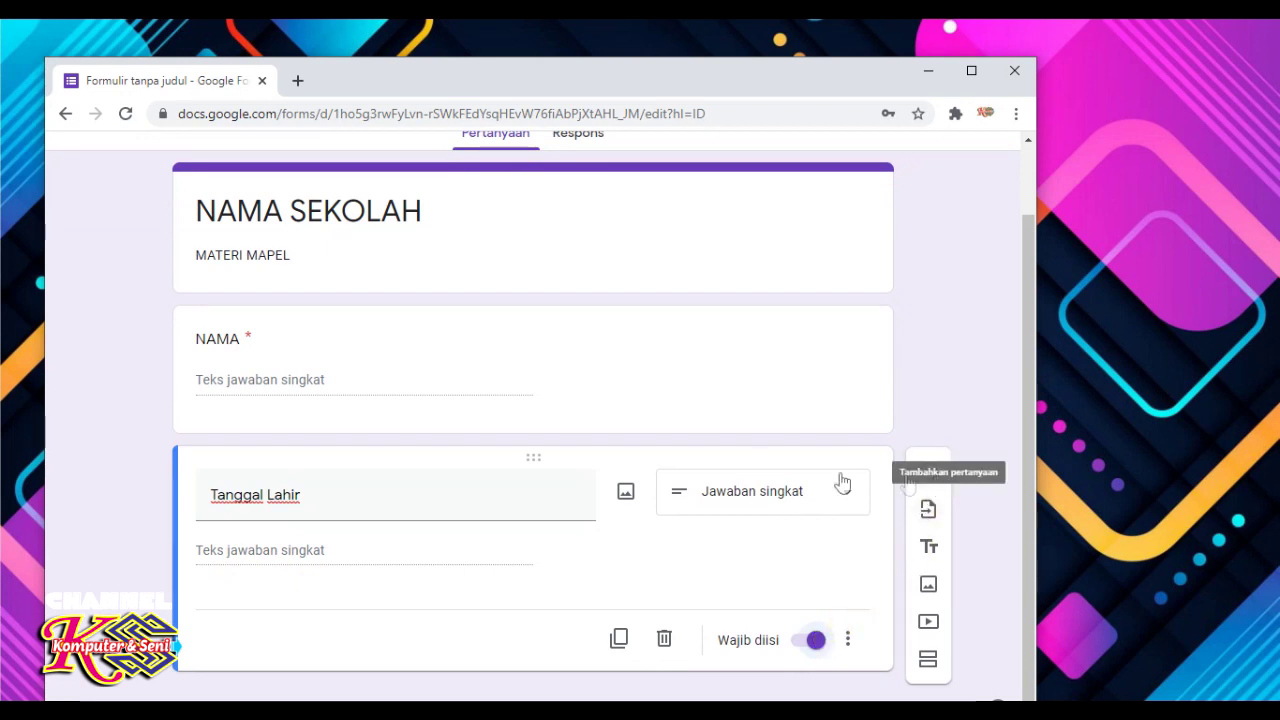
Add a short-answer question named Nomor WA below Tanggal Lahir and make it required
click(936, 478)
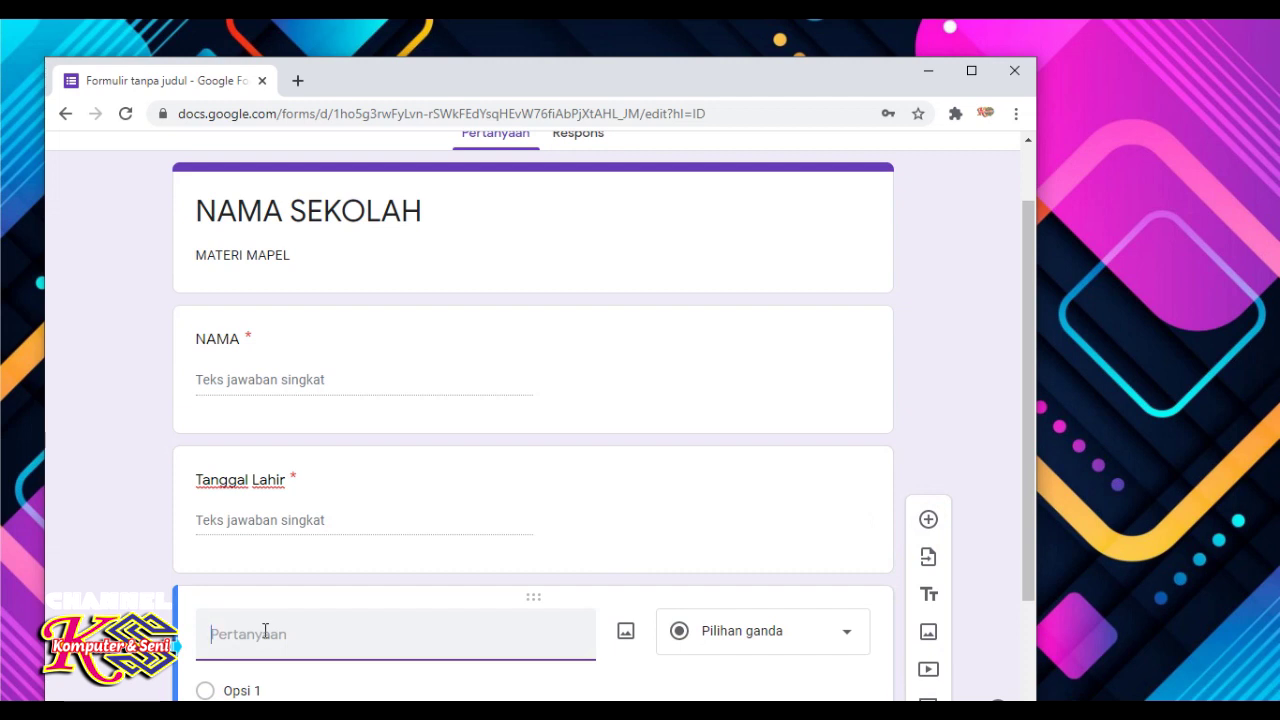
text(n)
key(BackSpace)
text(Nomo)
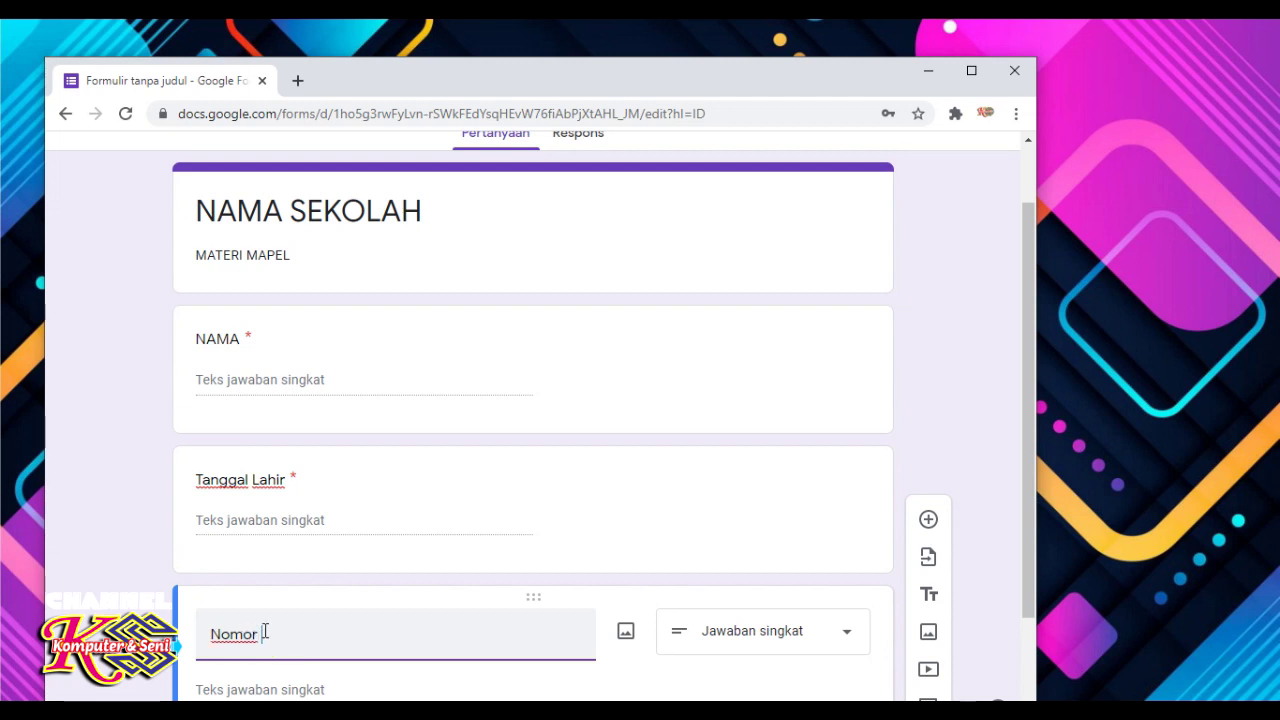
text(r WA)
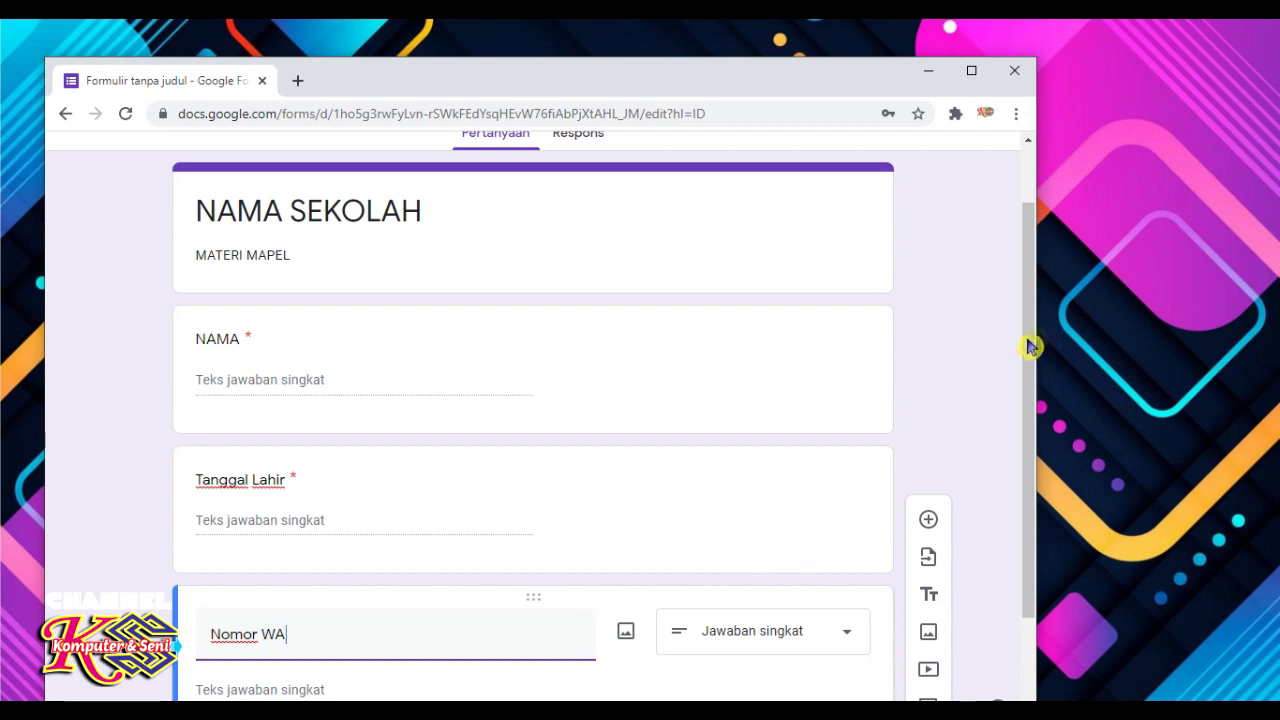
drag(1034, 337, 1037, 429)
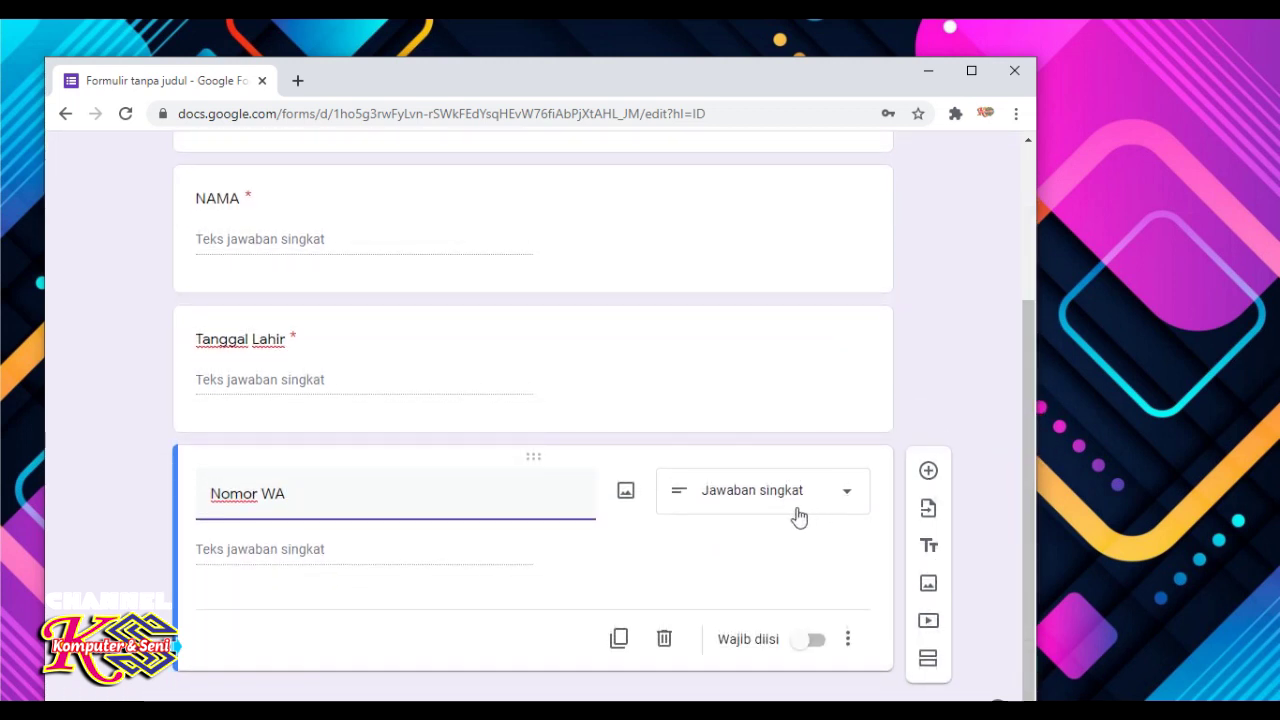
click(811, 642)
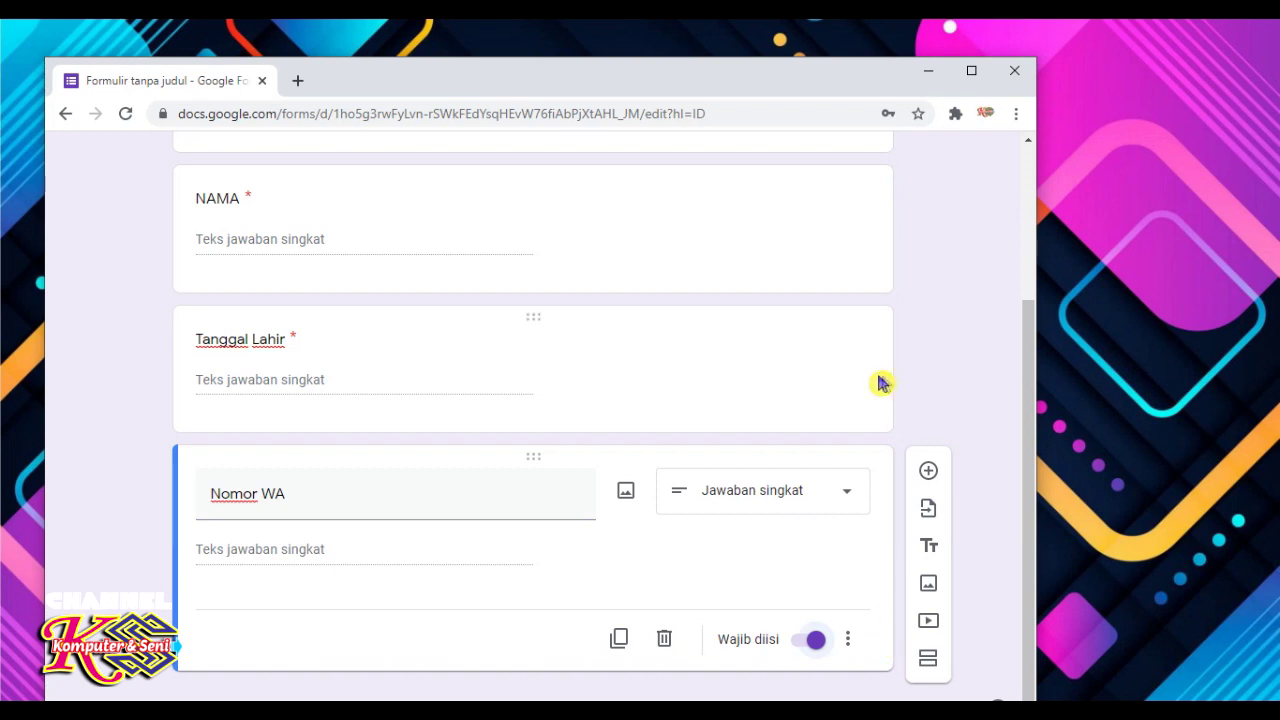
Add a question named Kelas below Nomor WA, with kelas A as its first option
click(929, 471)
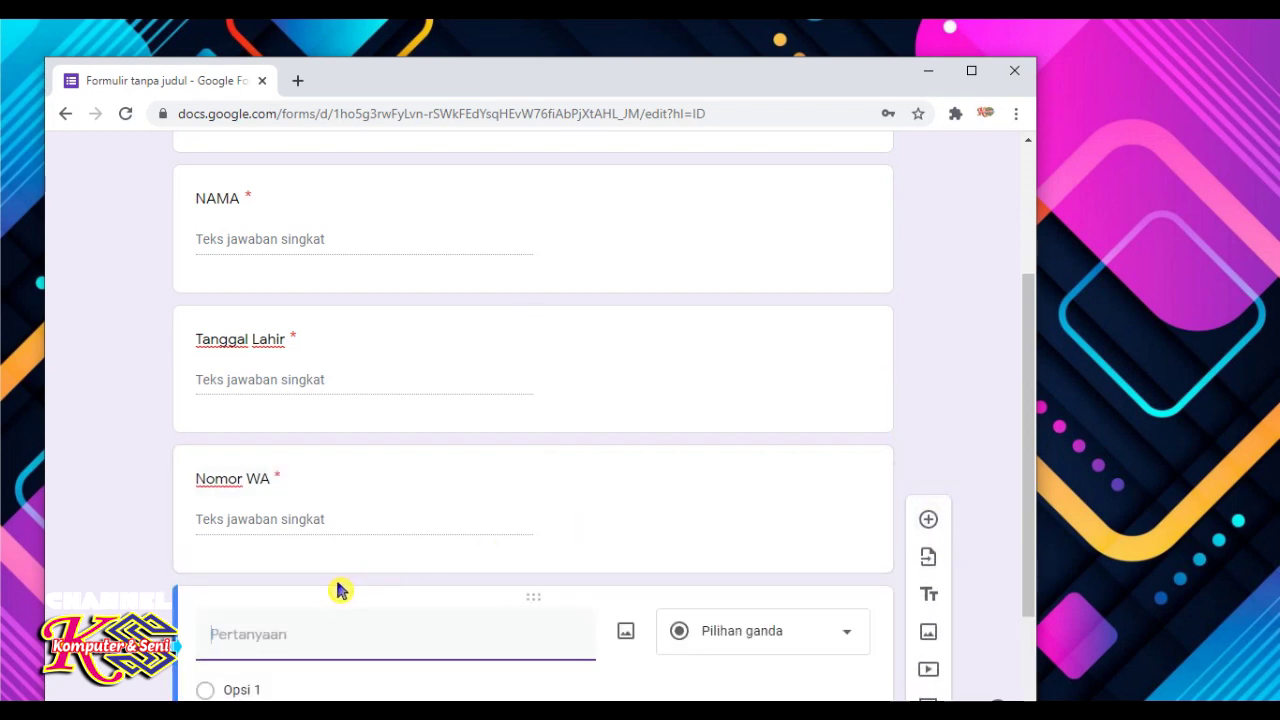
text(Kelas)
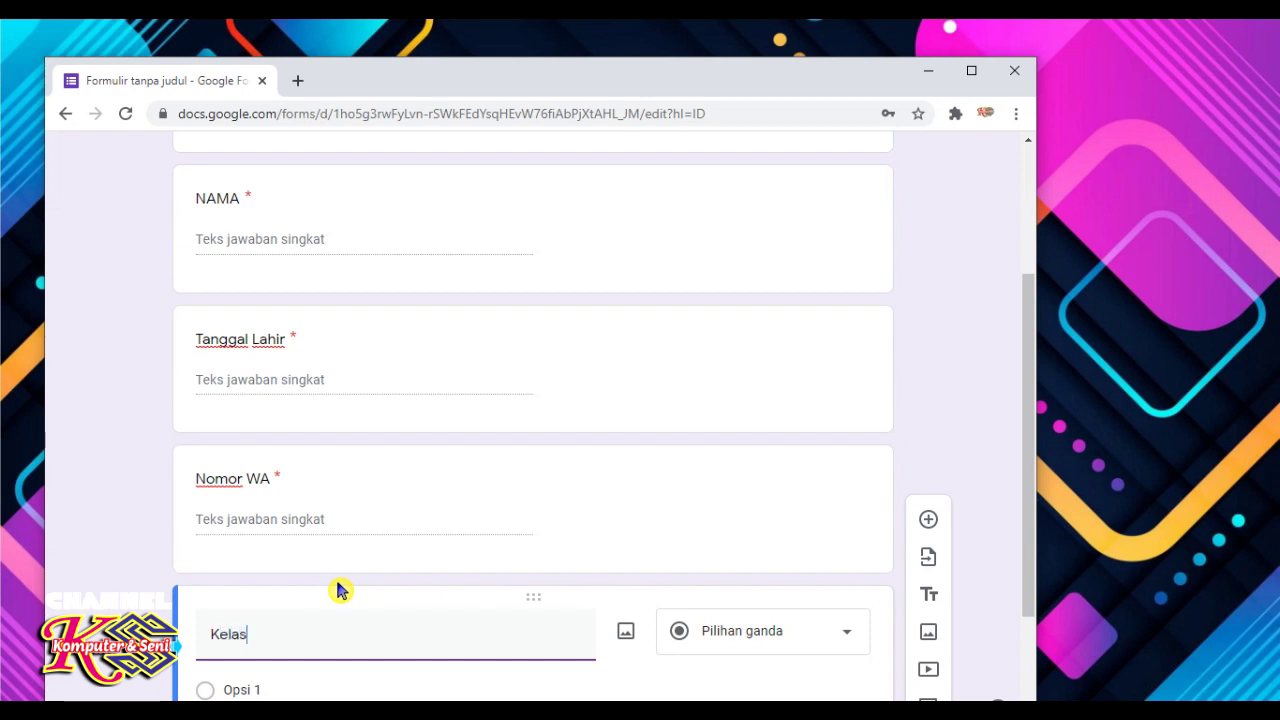
click(1035, 440)
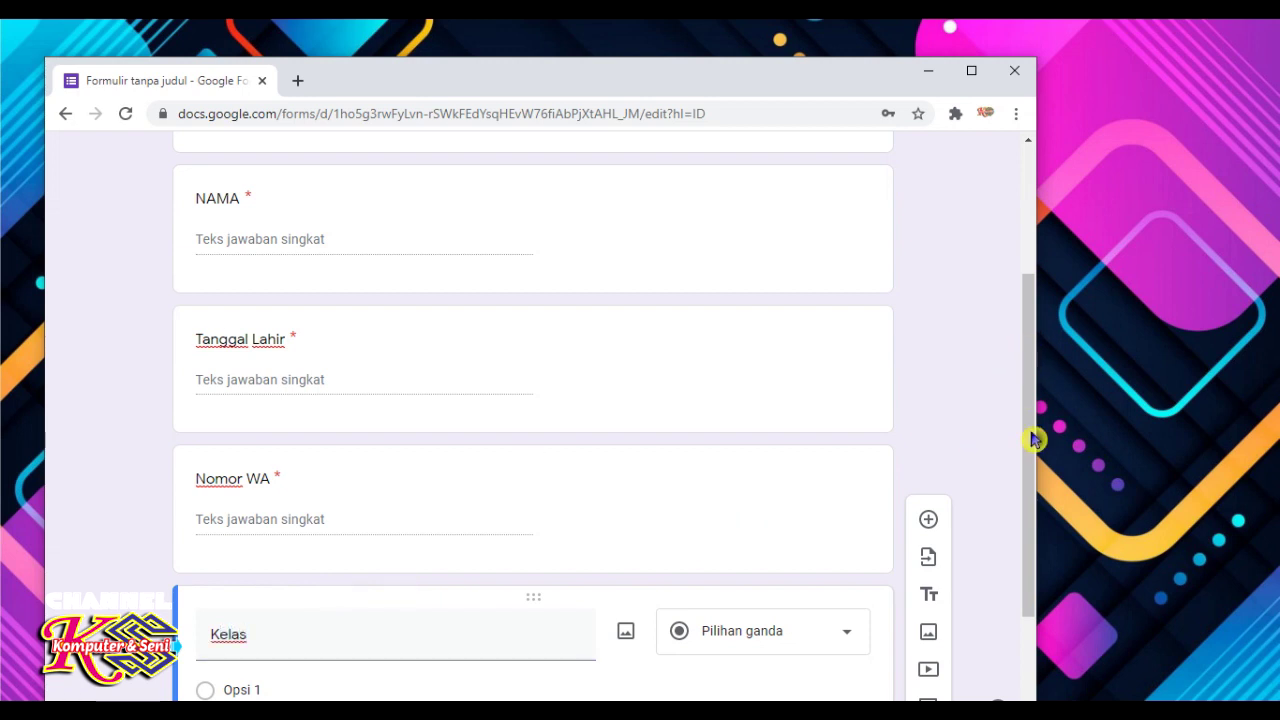
click(252, 688)
text(kelas A)
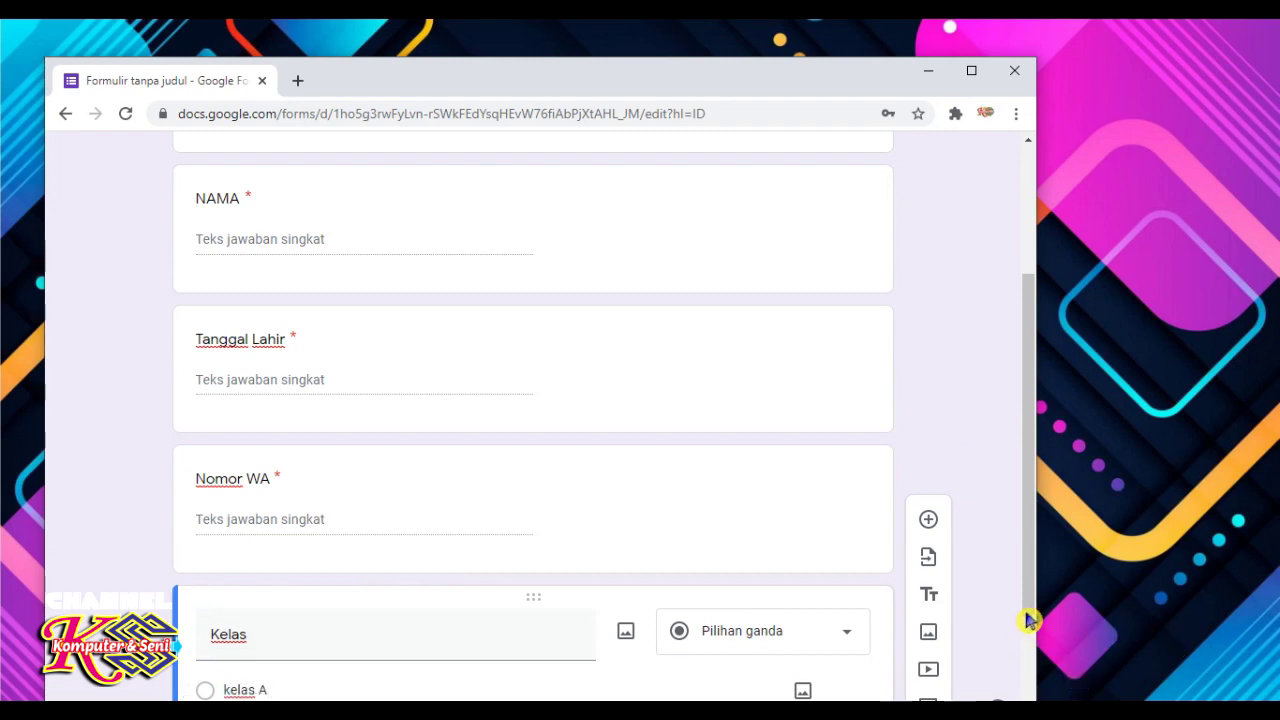
Add the options Kelas B, Kelas C and Kelas D to the Kelas question and change its type to Drop-down
drag(1031, 617, 1040, 692)
click(266, 603)
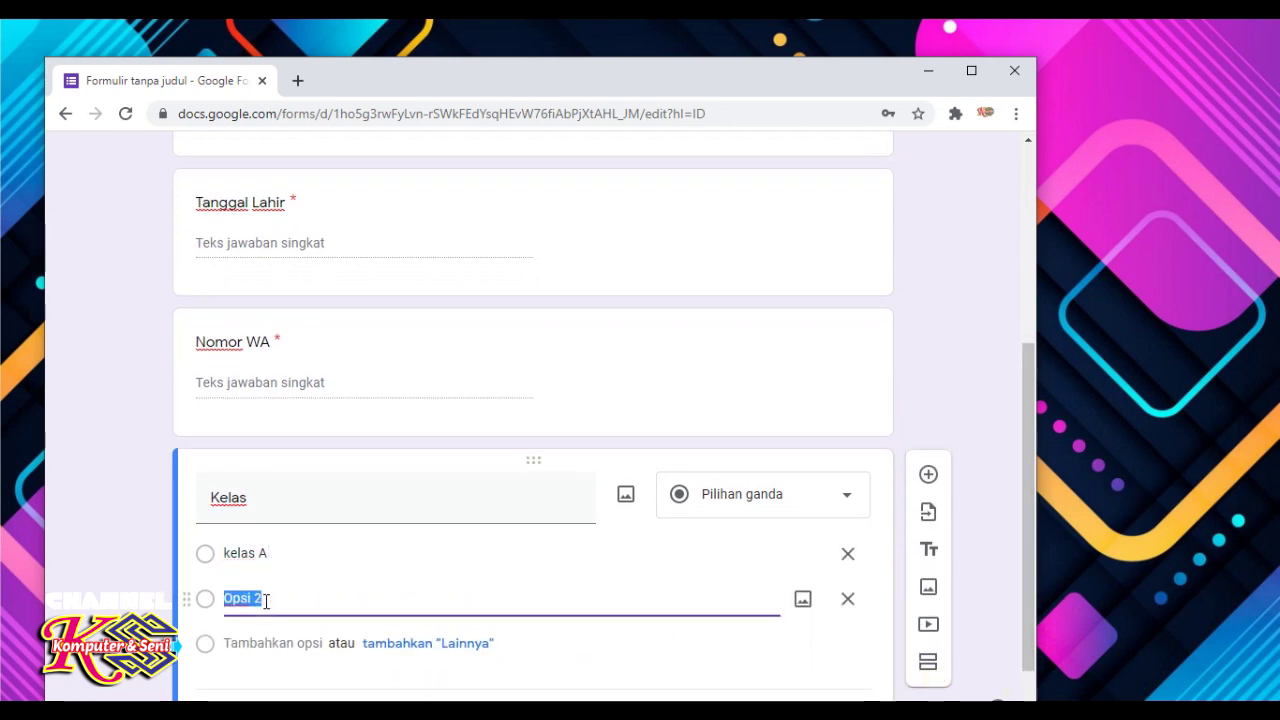
text(Kelas B)
click(258, 643)
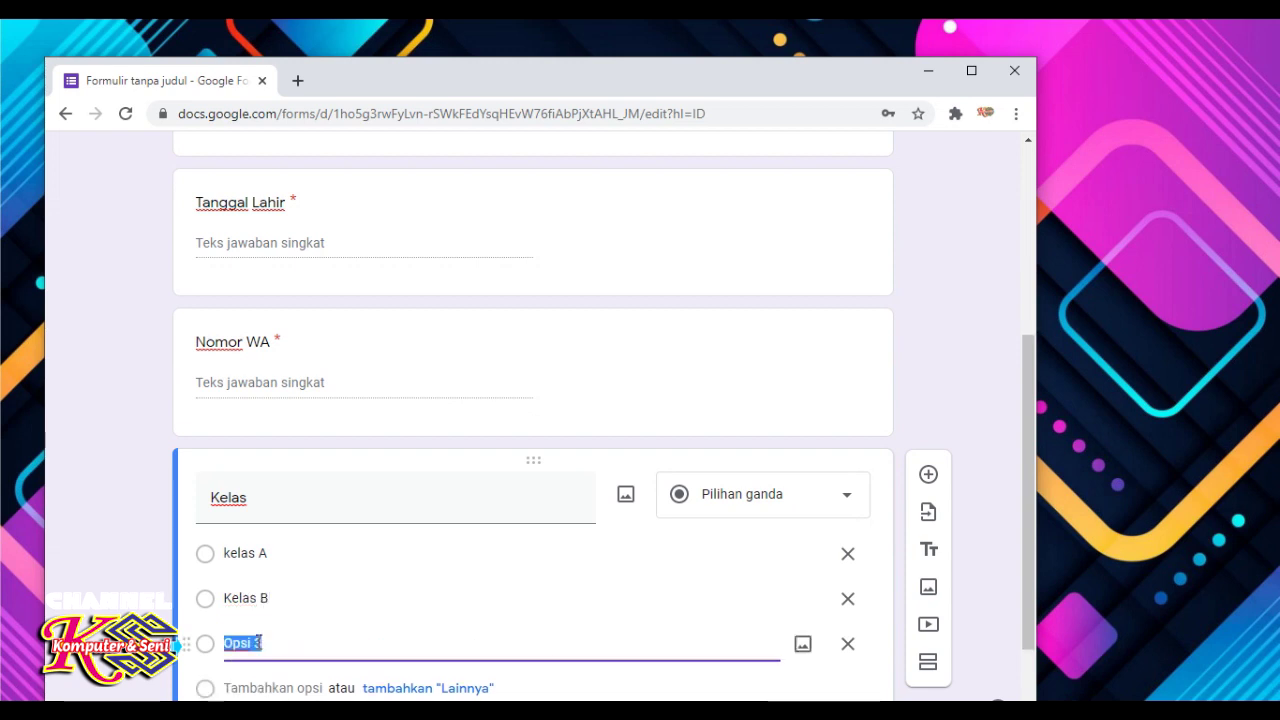
text(Kelas C)
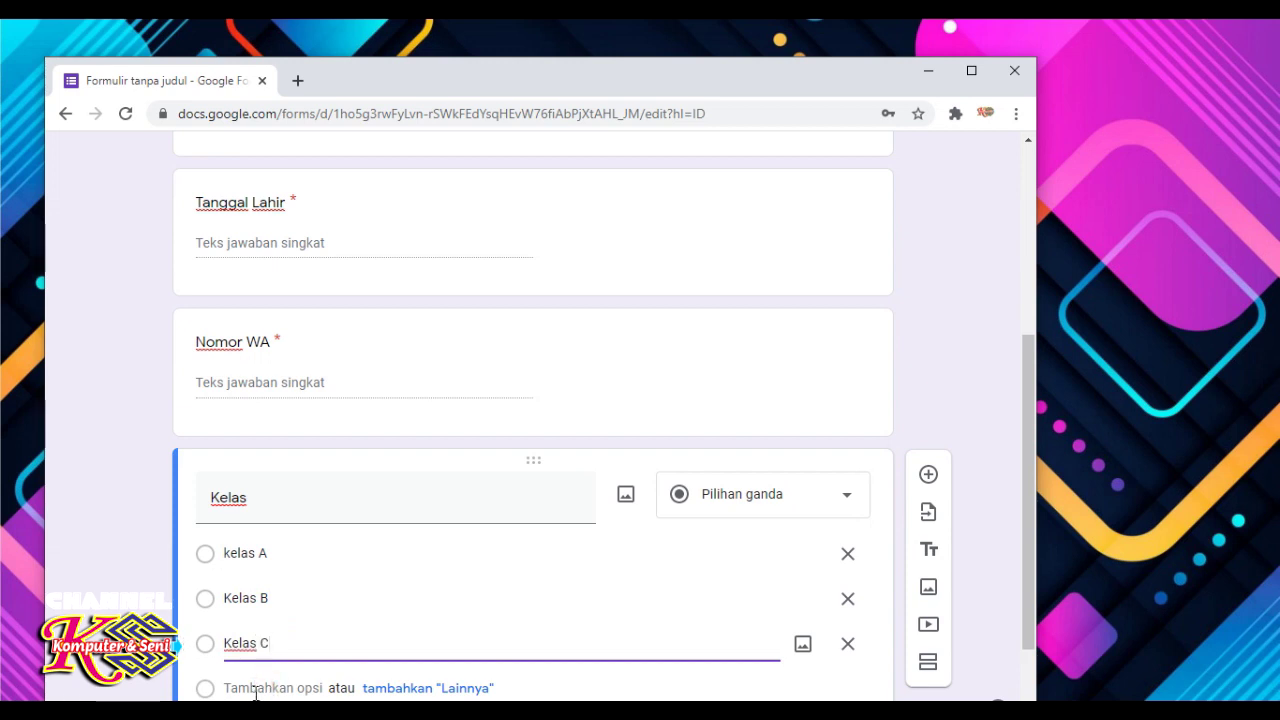
click(256, 690)
text(Kelas D)
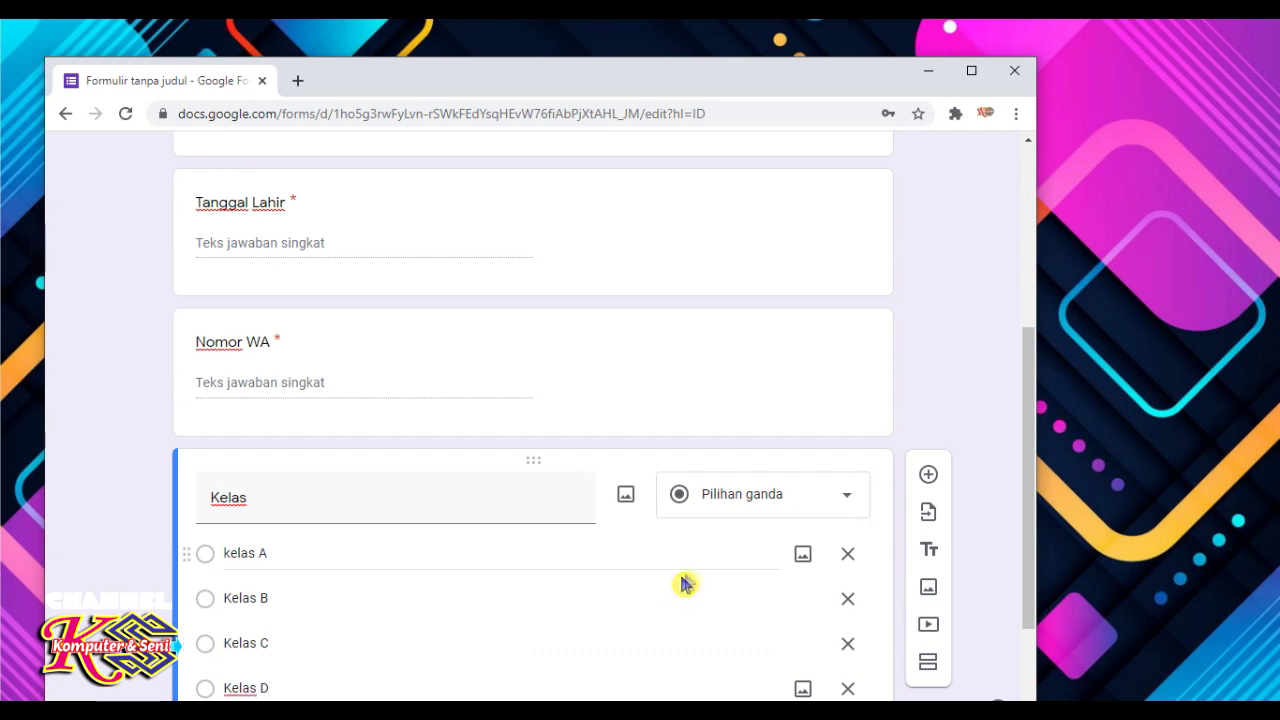
click(850, 500)
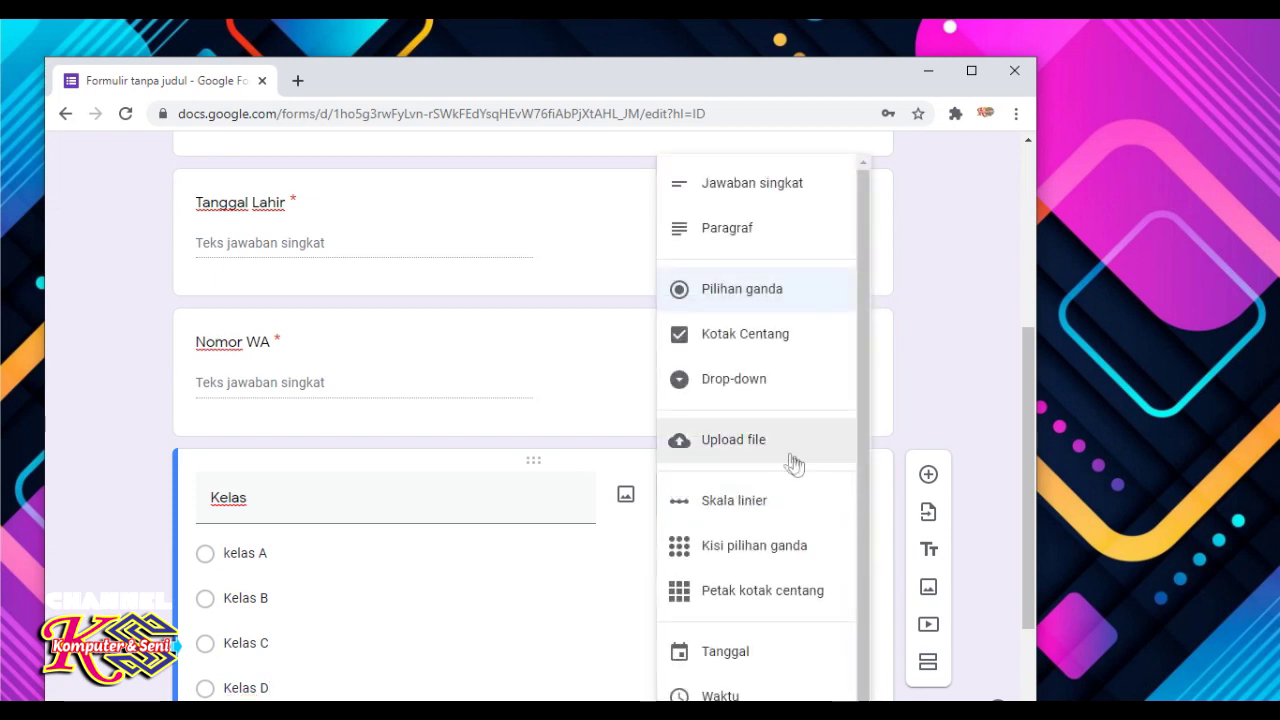
click(735, 390)
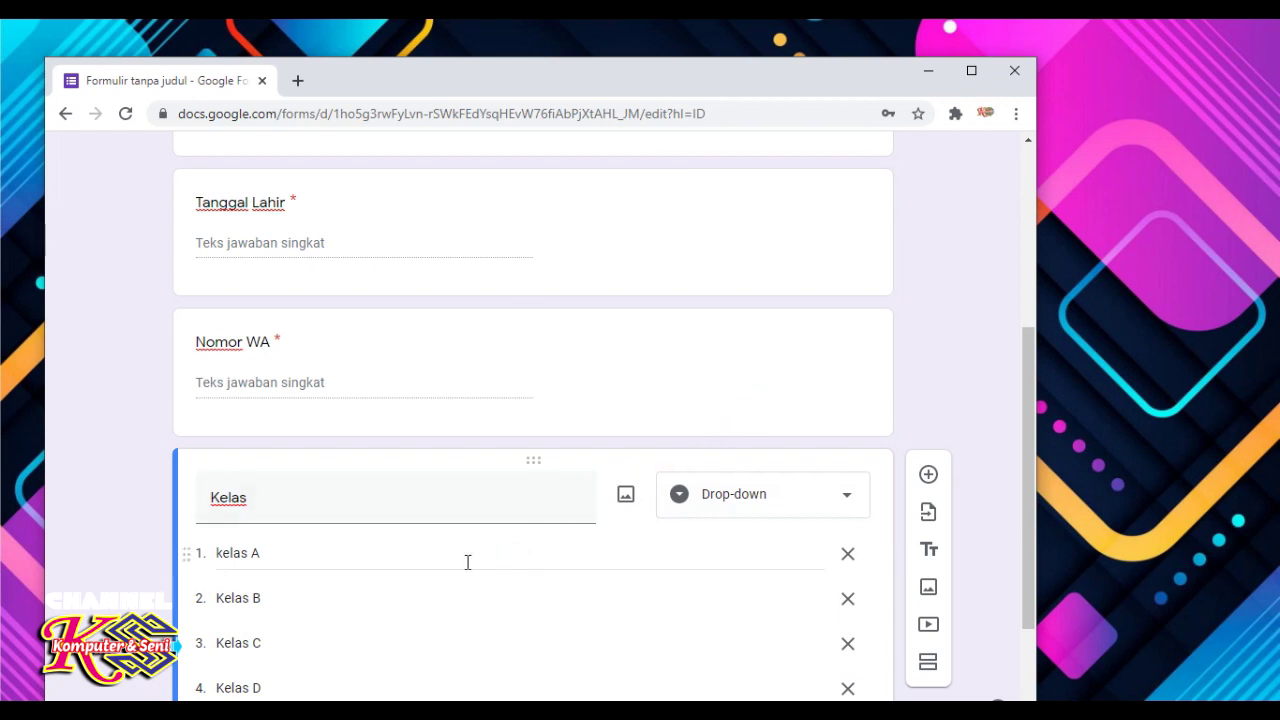
Preview the form as respondents see it and look through its questions down to Kelas
drag(1034, 360, 1026, 140)
click(758, 162)
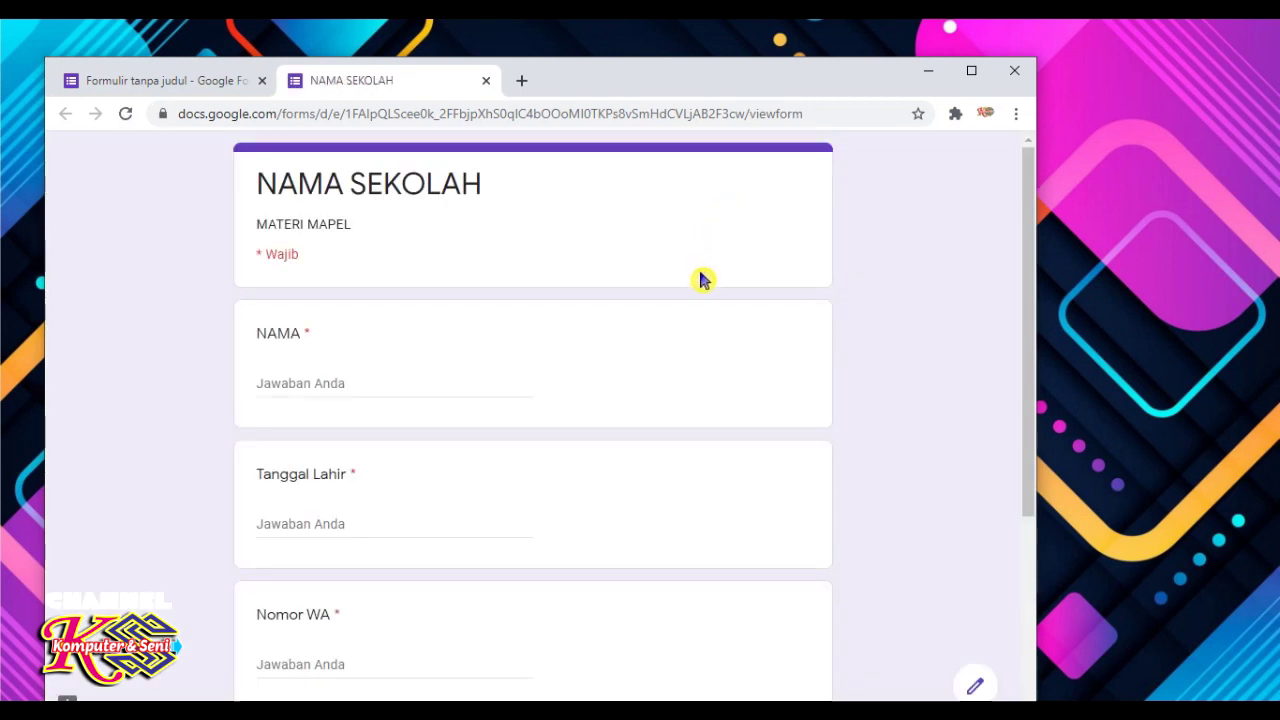
drag(1037, 194, 1046, 373)
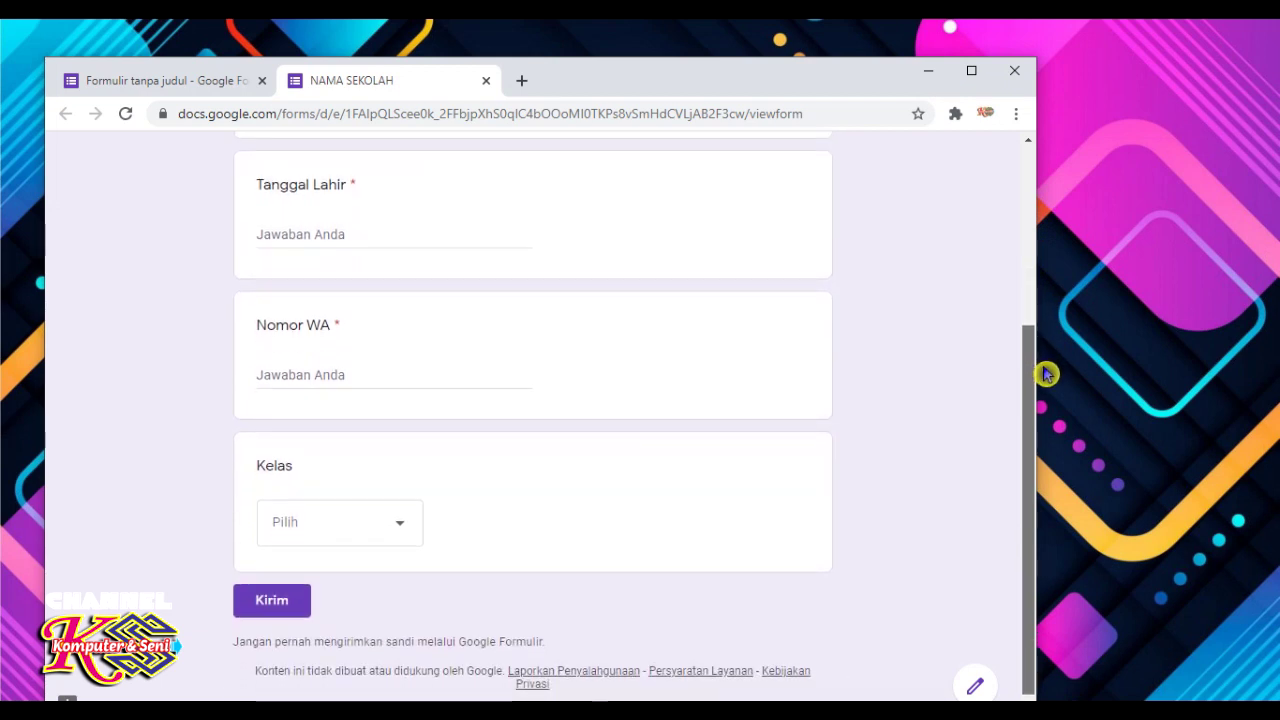
Check the choices of the Kelas drop-down in the preview and close the preview
click(398, 533)
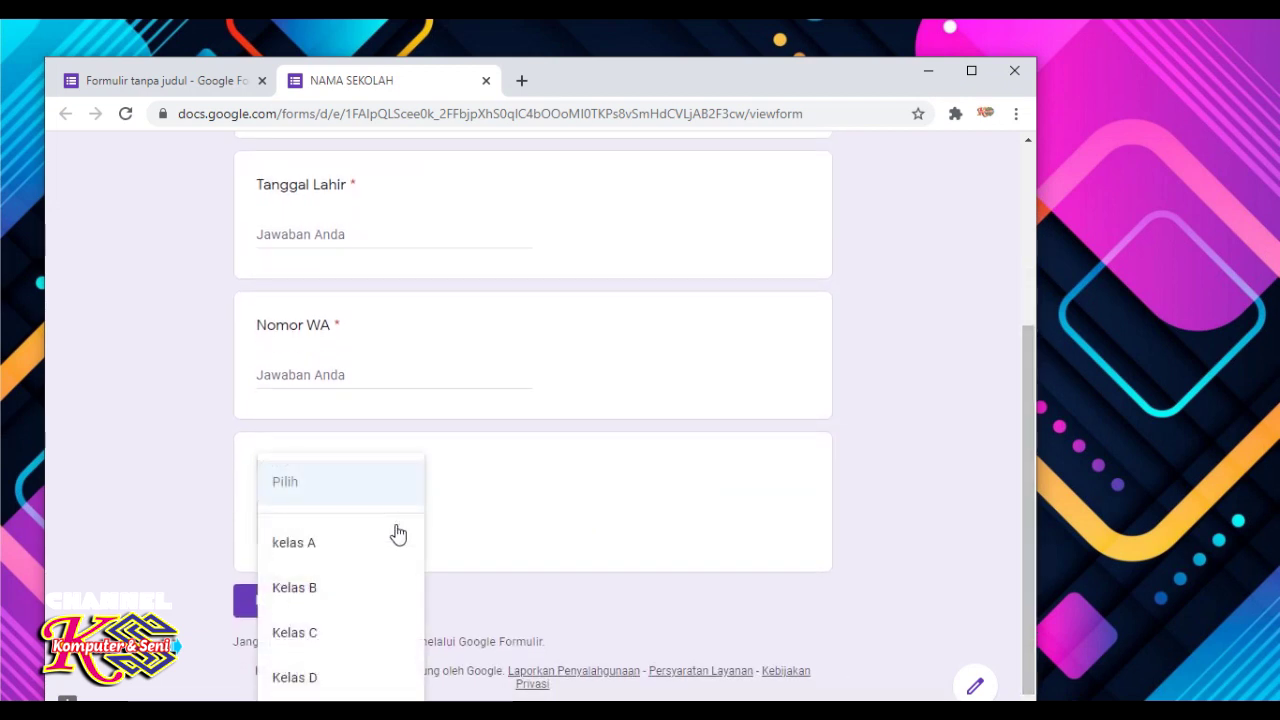
click(519, 496)
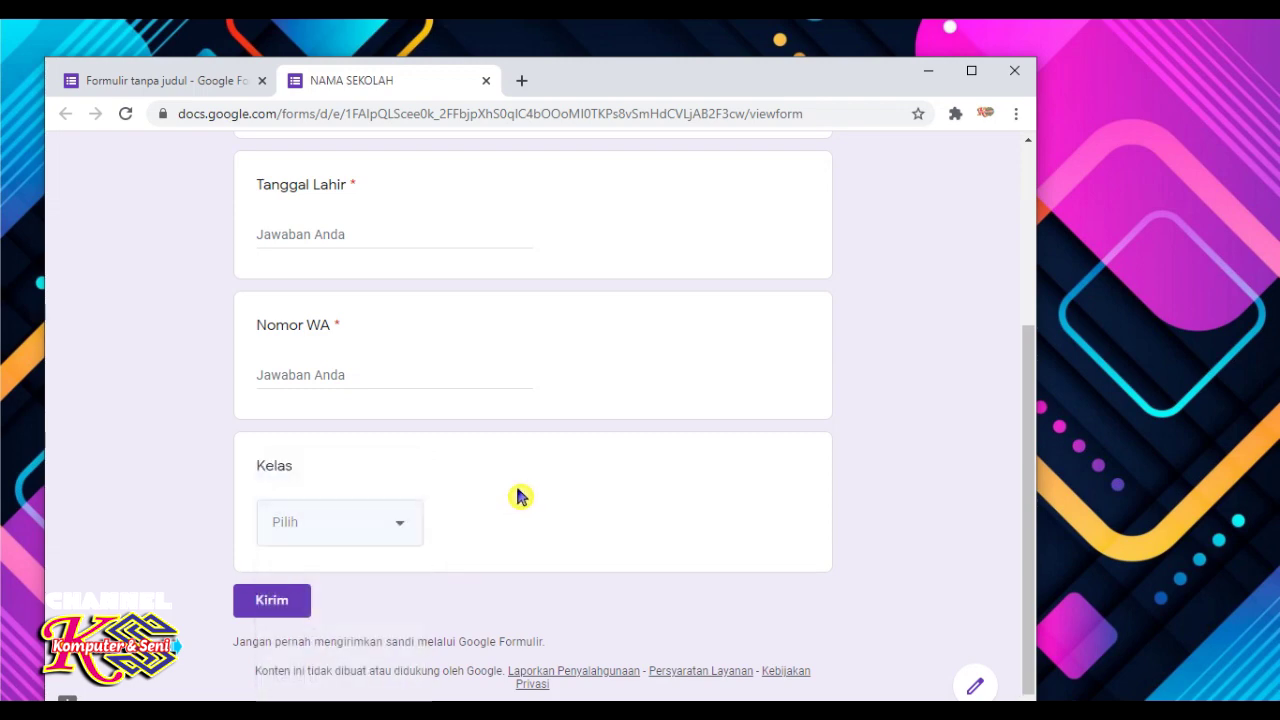
click(484, 80)
Add a new section after the Kelas question and title it MATERI MAPEL
drag(1037, 251, 1035, 517)
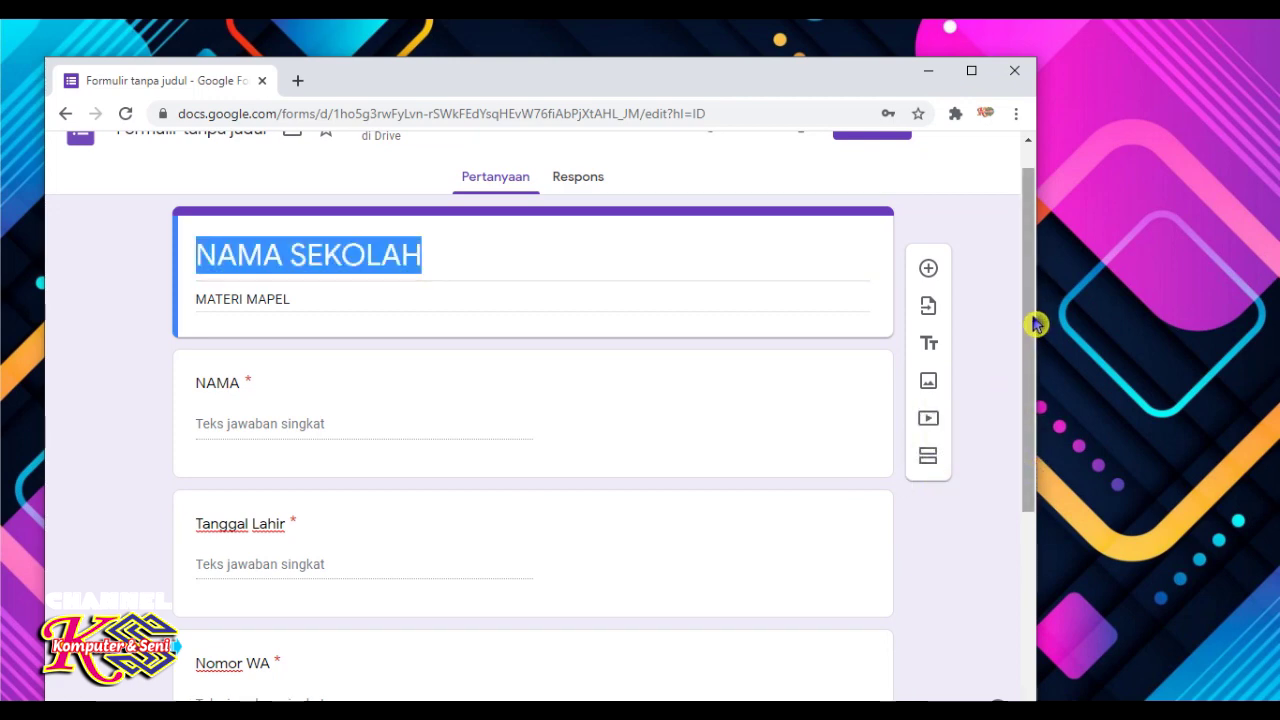
drag(1036, 323, 1029, 534)
click(390, 645)
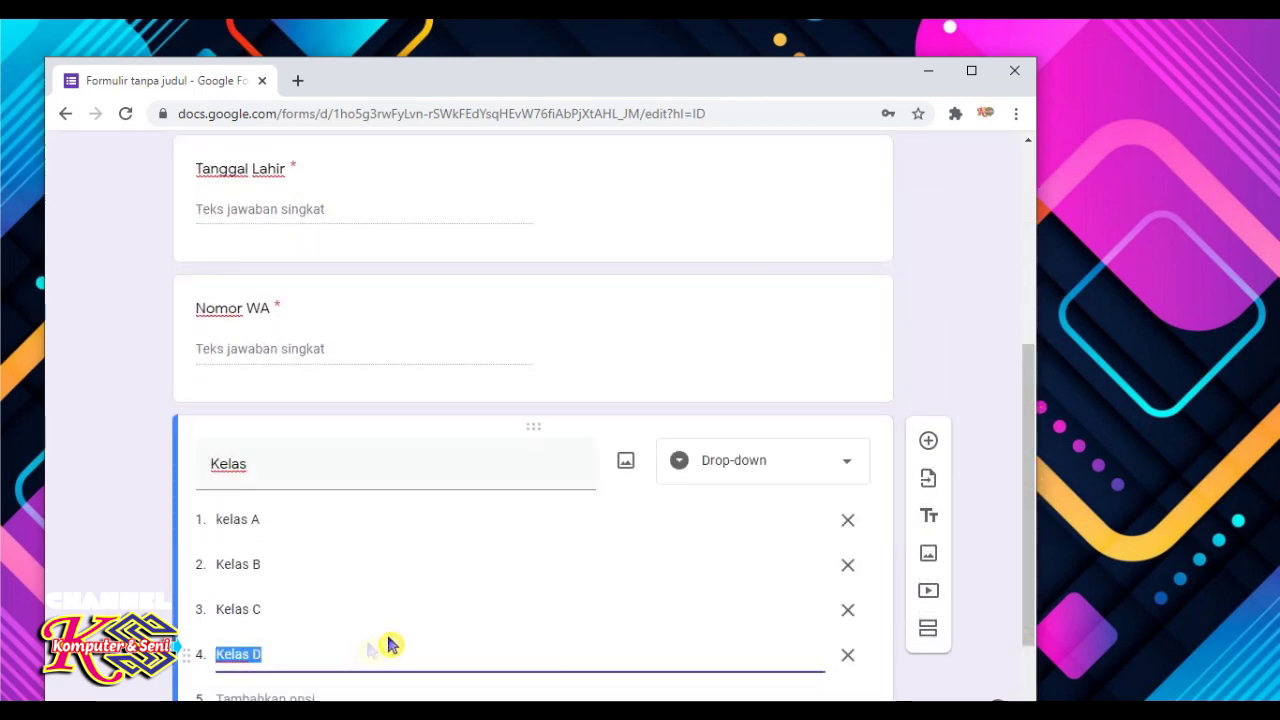
drag(1030, 406, 960, 557)
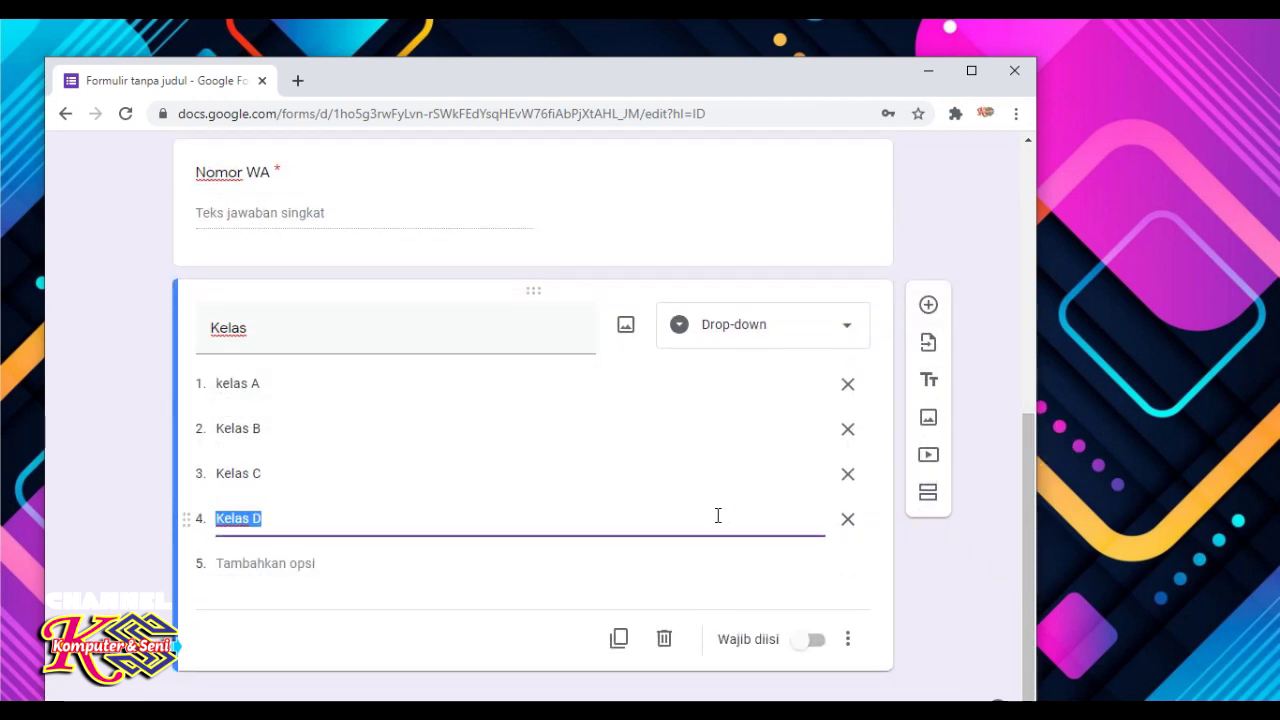
click(932, 508)
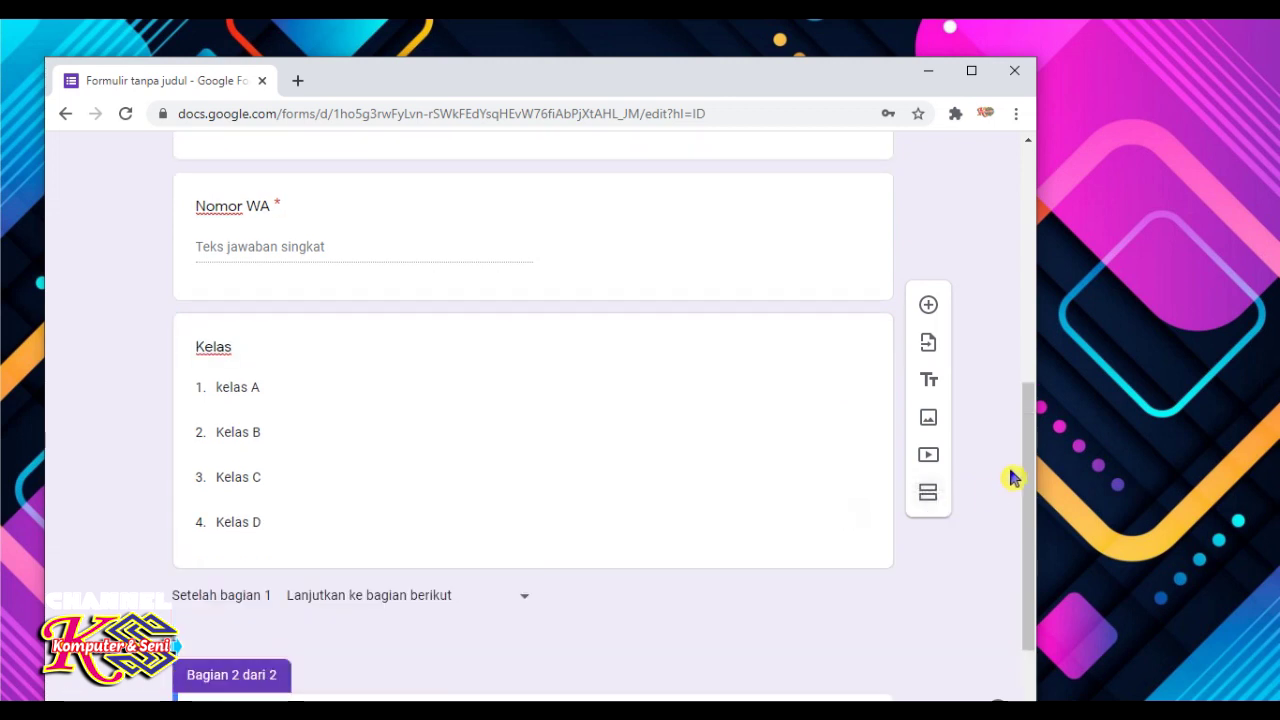
drag(1031, 449, 988, 537)
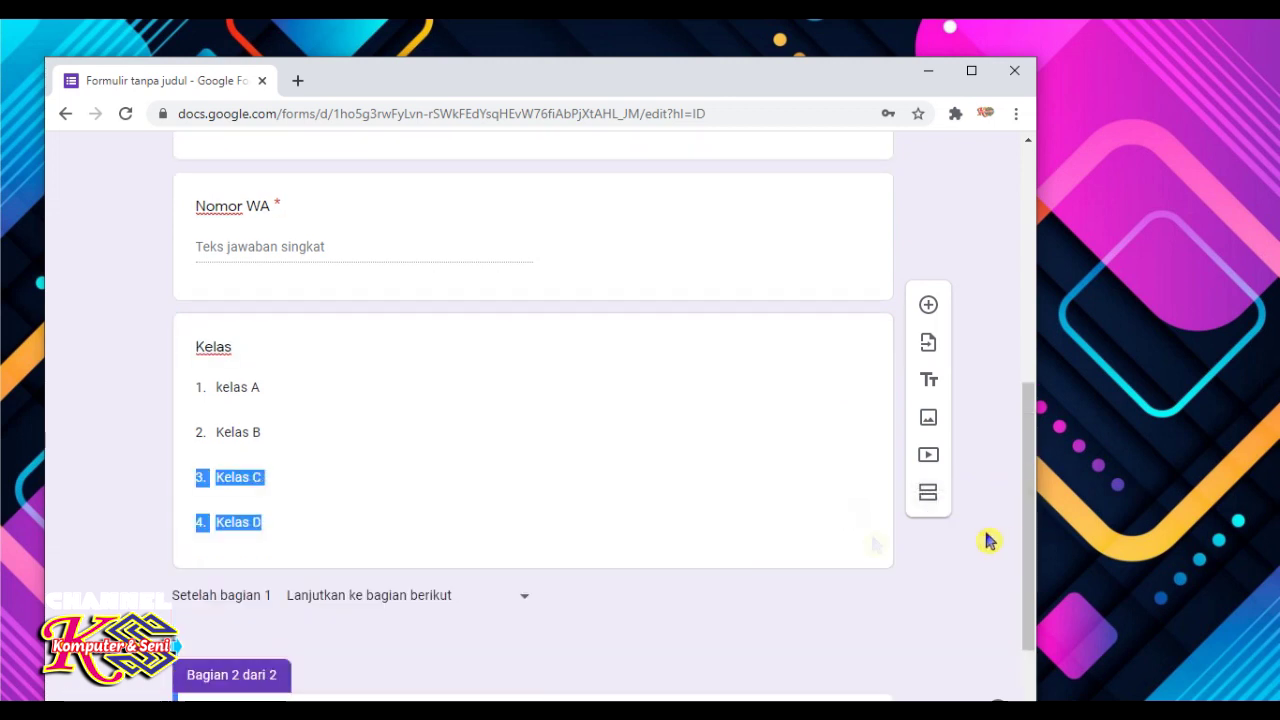
shift+click(1030, 415)
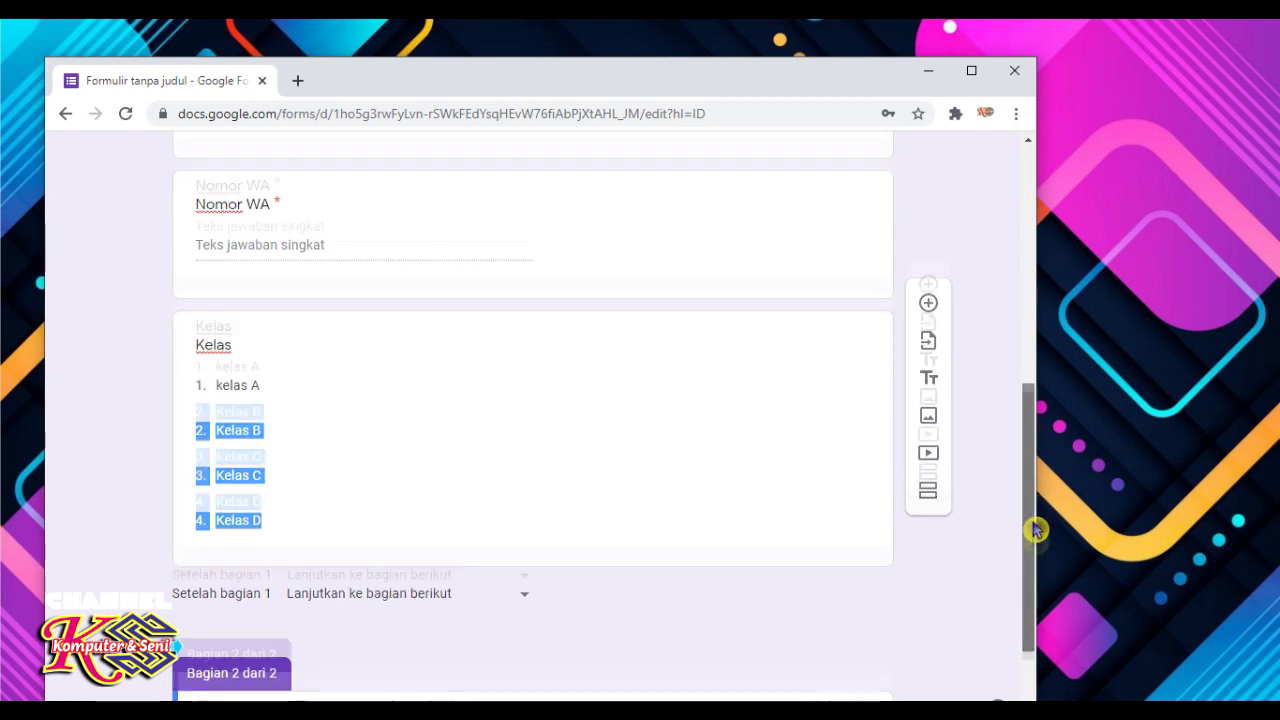
drag(1035, 530, 1037, 654)
click(310, 578)
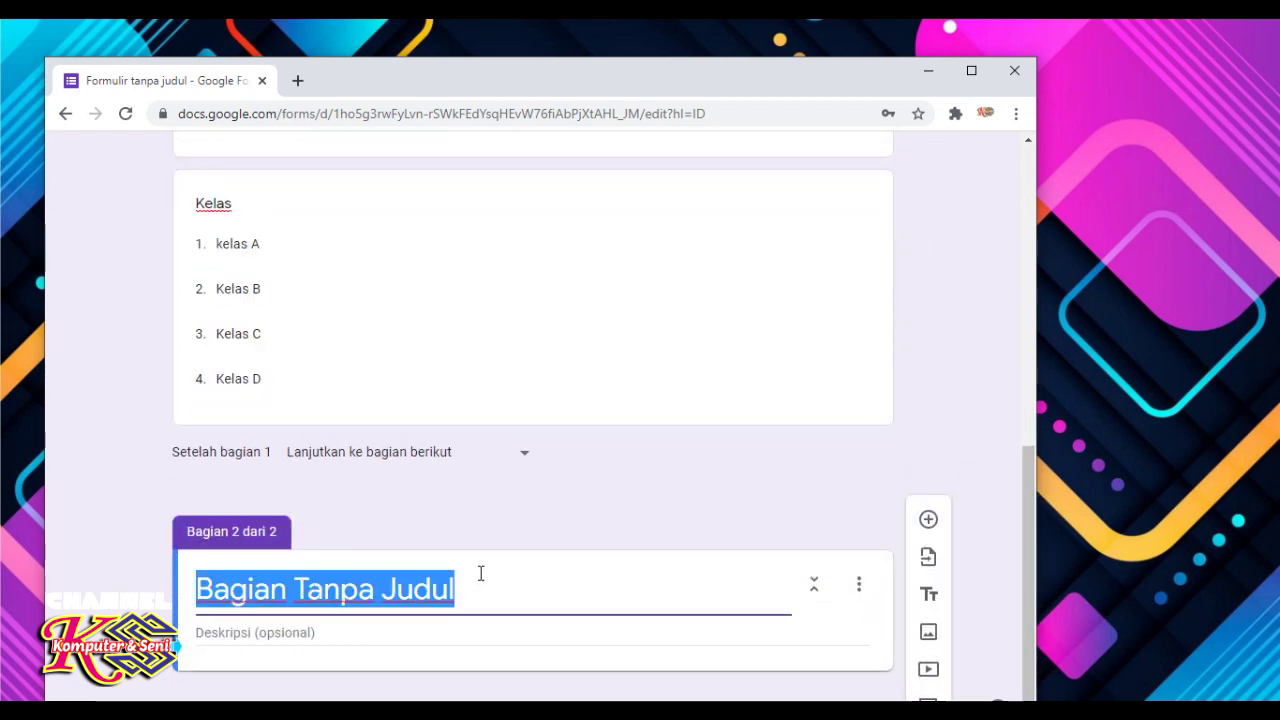
text(MATERI MAPEL)
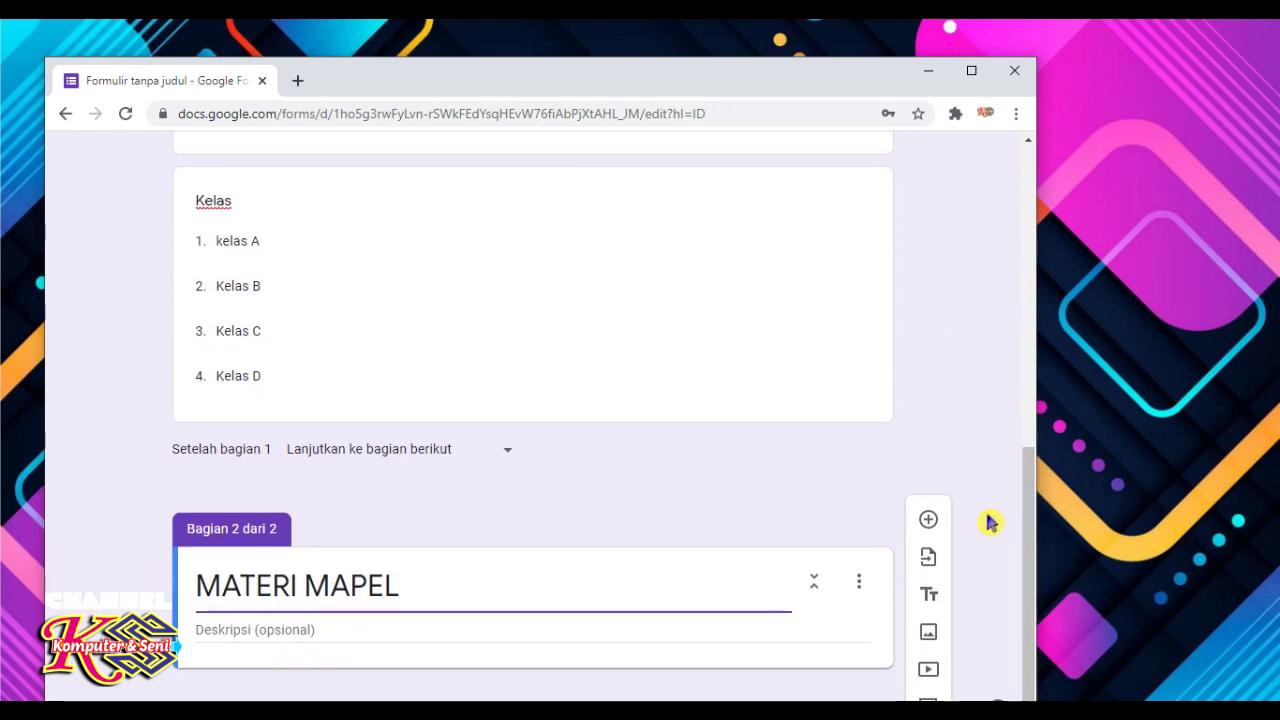
Add a new multiple-choice question to the MATERI MAPEL section
click(930, 524)
drag(1030, 440, 1040, 649)
click(228, 475)
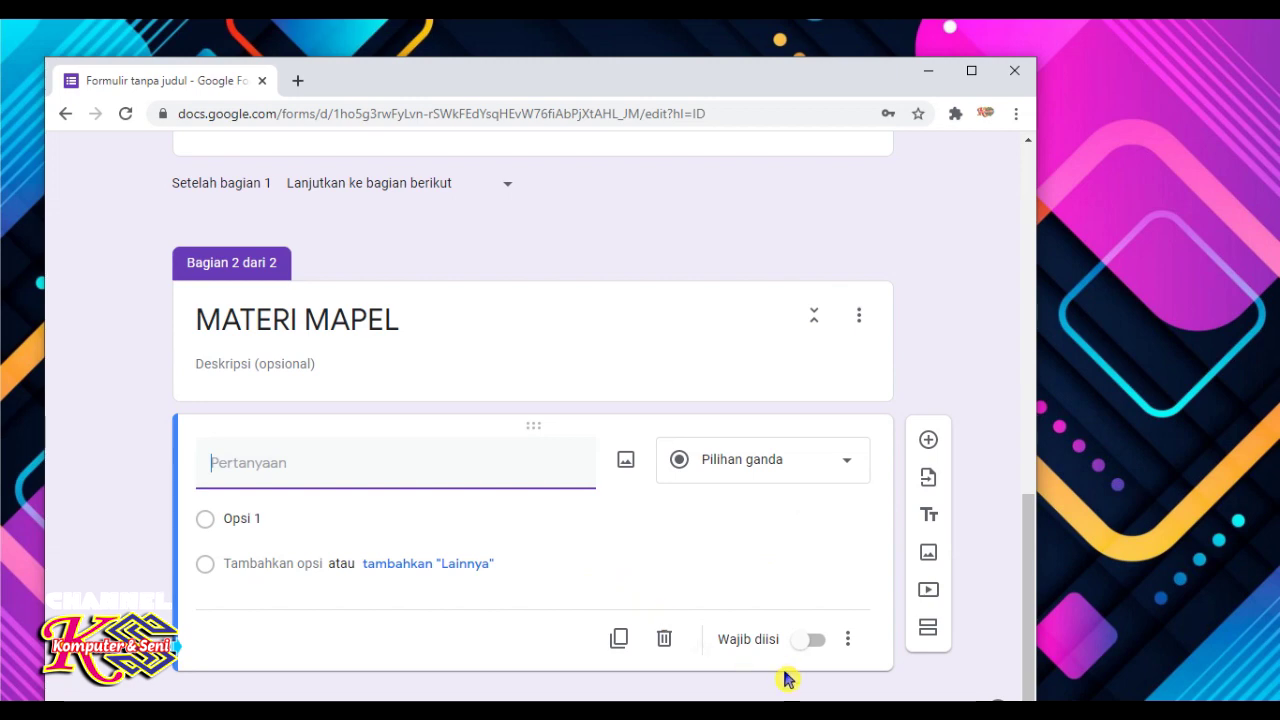
Switch to the other NAMA SEKOLAH form window and copy the Pengertian sensor paragraph under MATERI 1
click(803, 712)
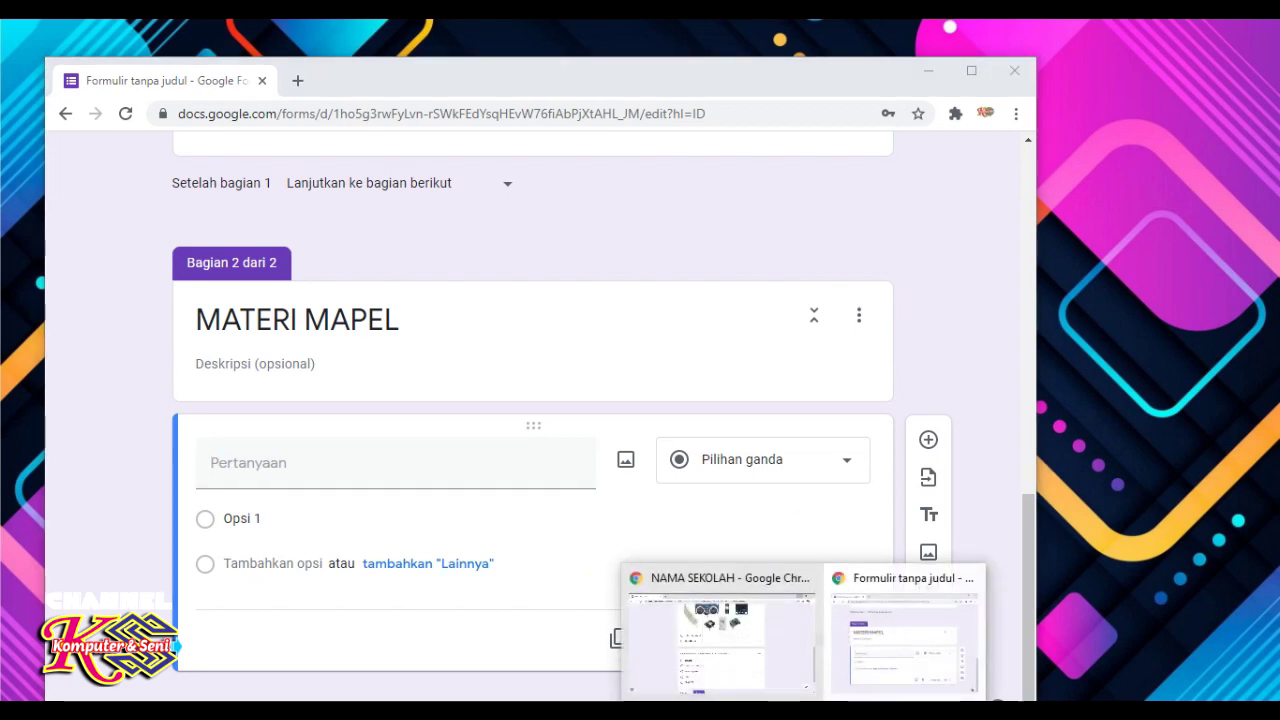
click(876, 664)
click(803, 712)
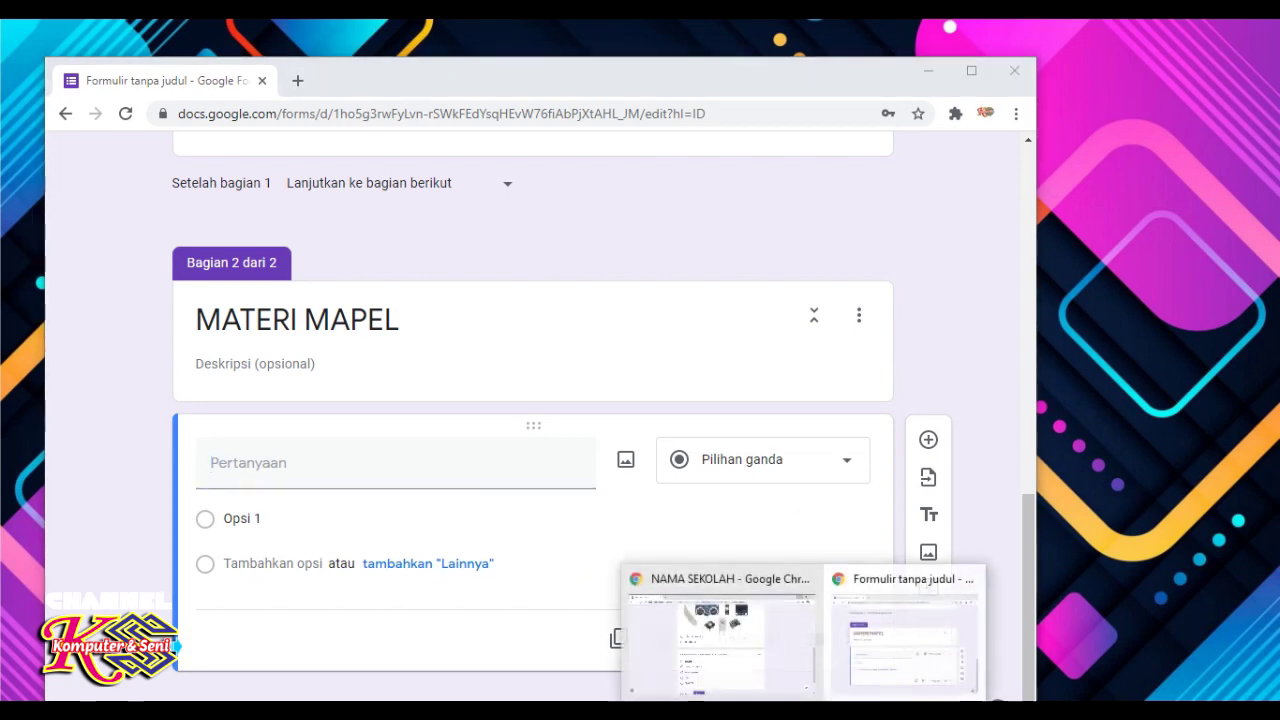
click(729, 657)
drag(1272, 480, 1272, 244)
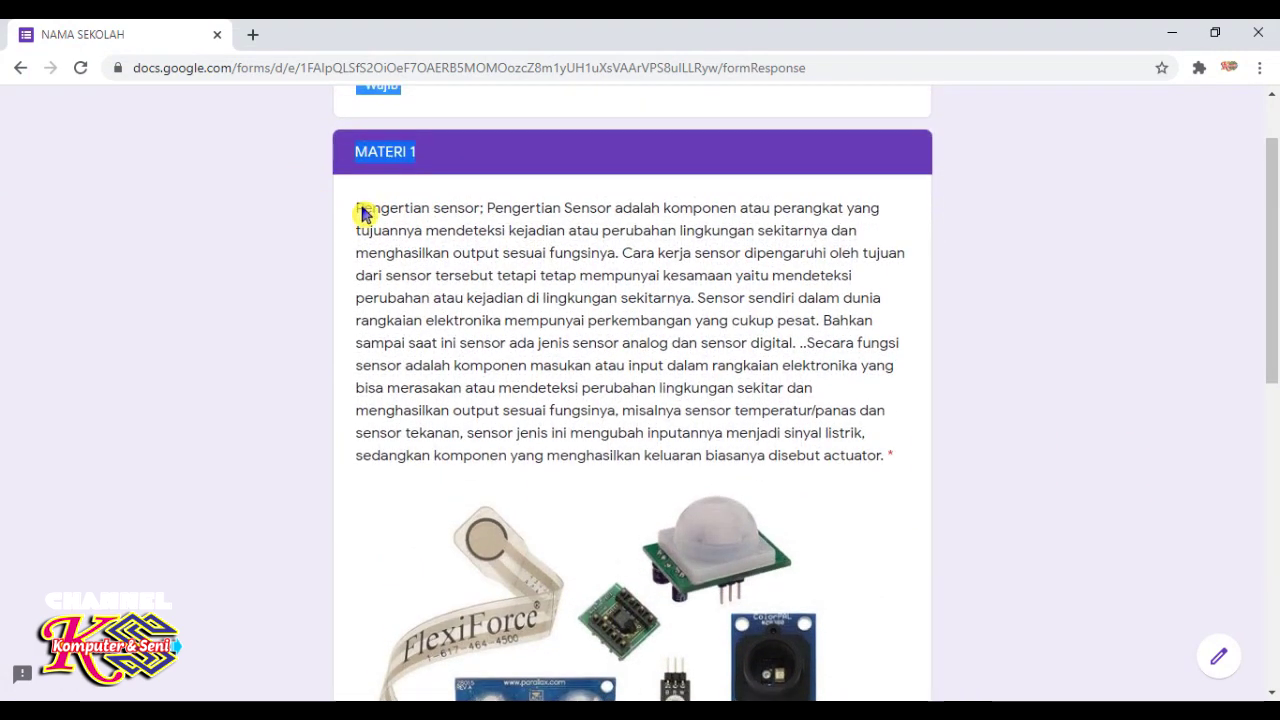
drag(360, 211, 917, 460)
key(ctrl+c)
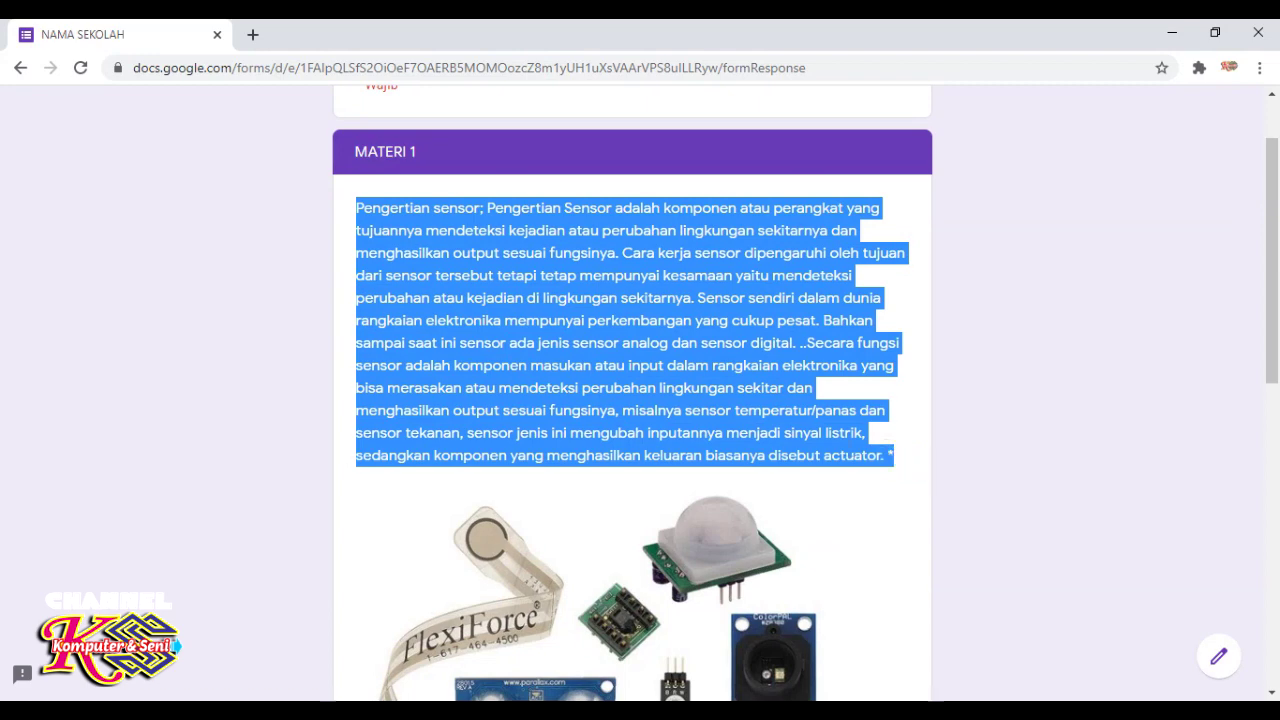
Return to the form editor window and paste the copied sensor paragraph as the new question's text
click(810, 700)
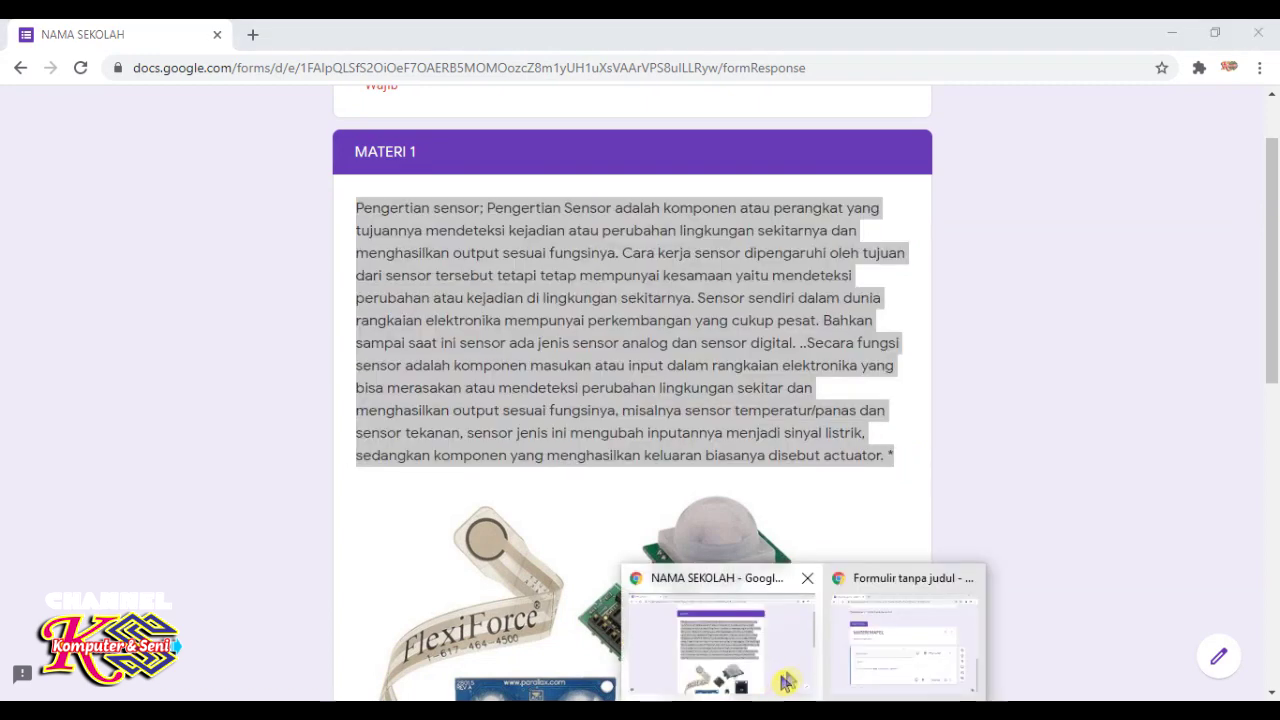
click(894, 658)
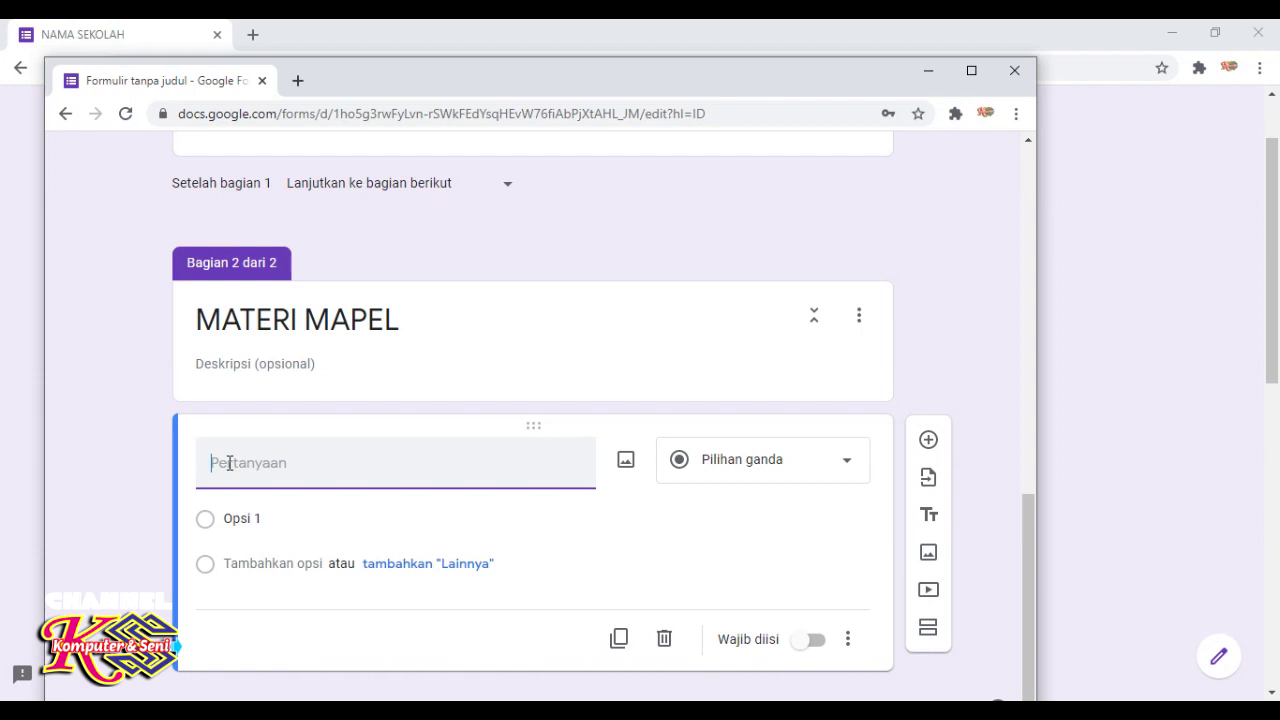
key(ctrl+v)
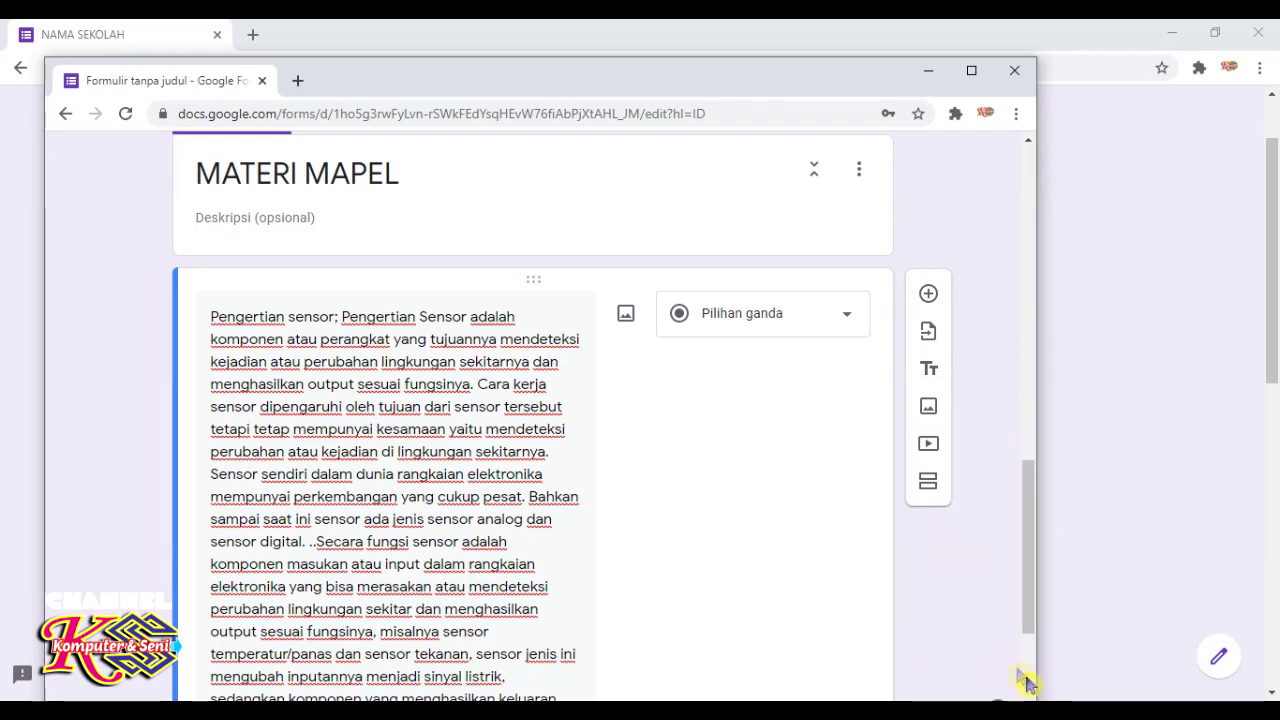
Insert the image dd from the Pictures folder into the sensor question
scroll(1037, 660, down, 4)
drag(1037, 649, 1033, 540)
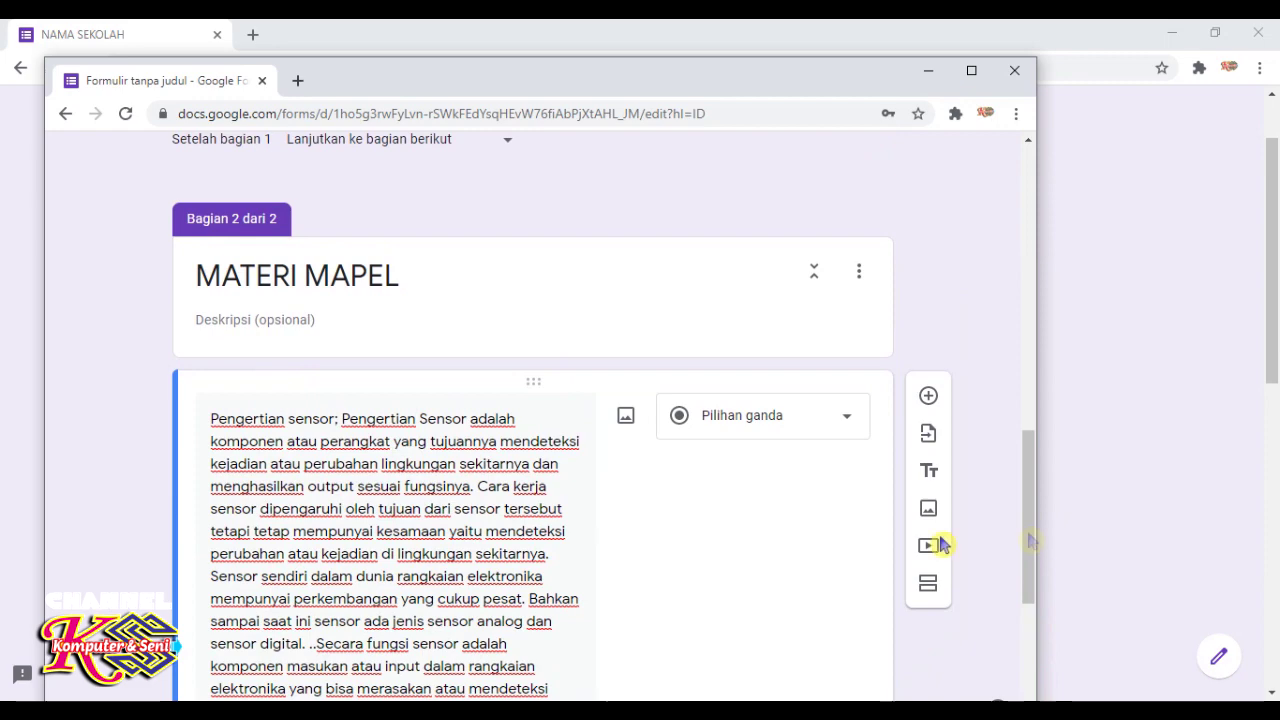
click(625, 417)
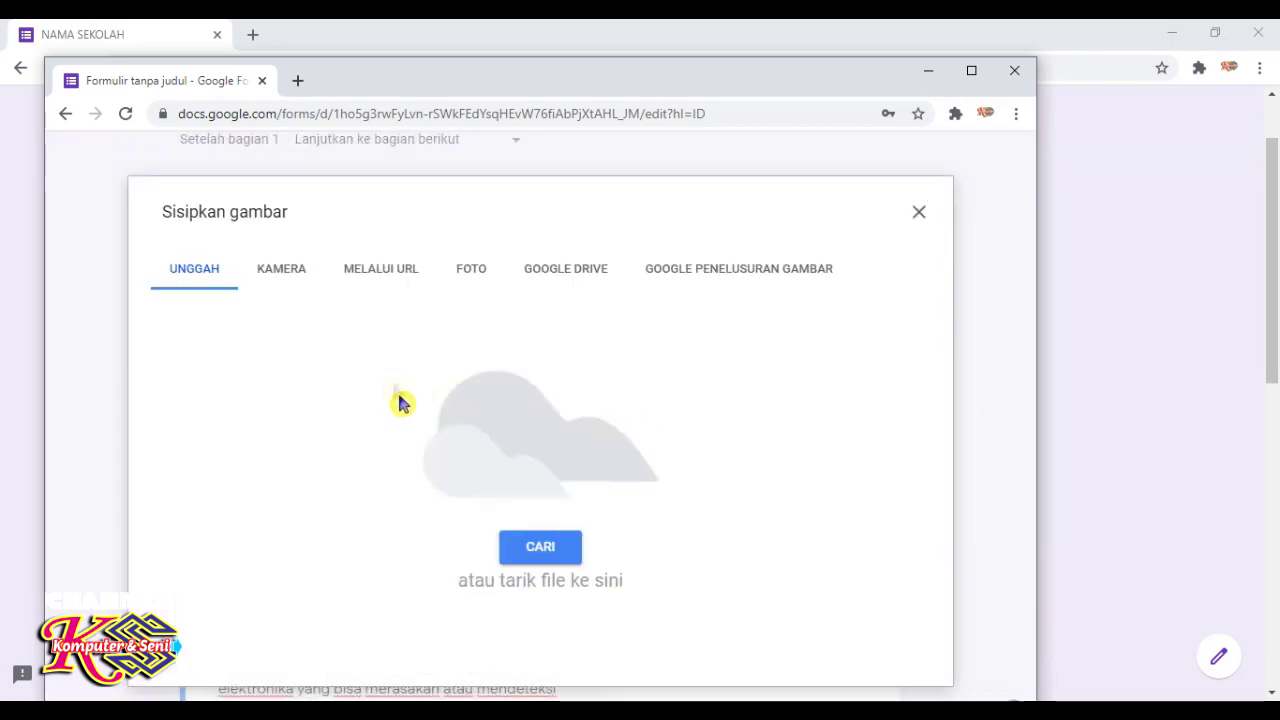
click(524, 552)
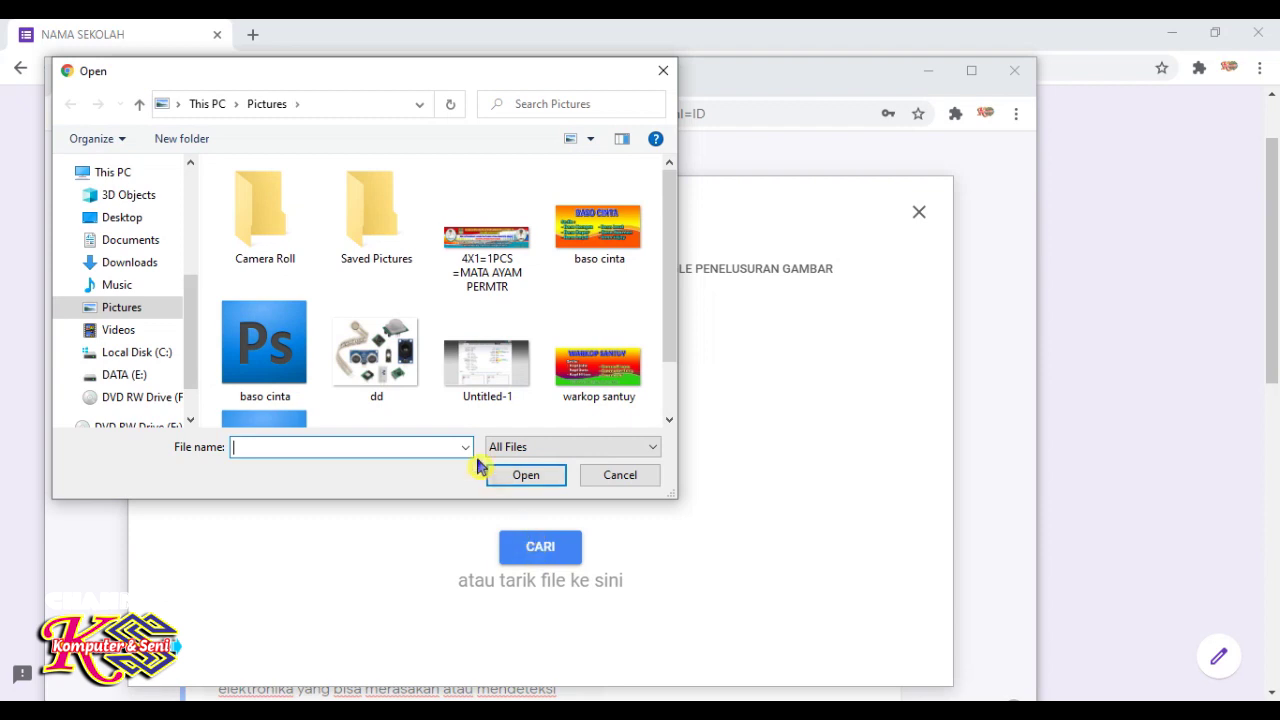
click(398, 375)
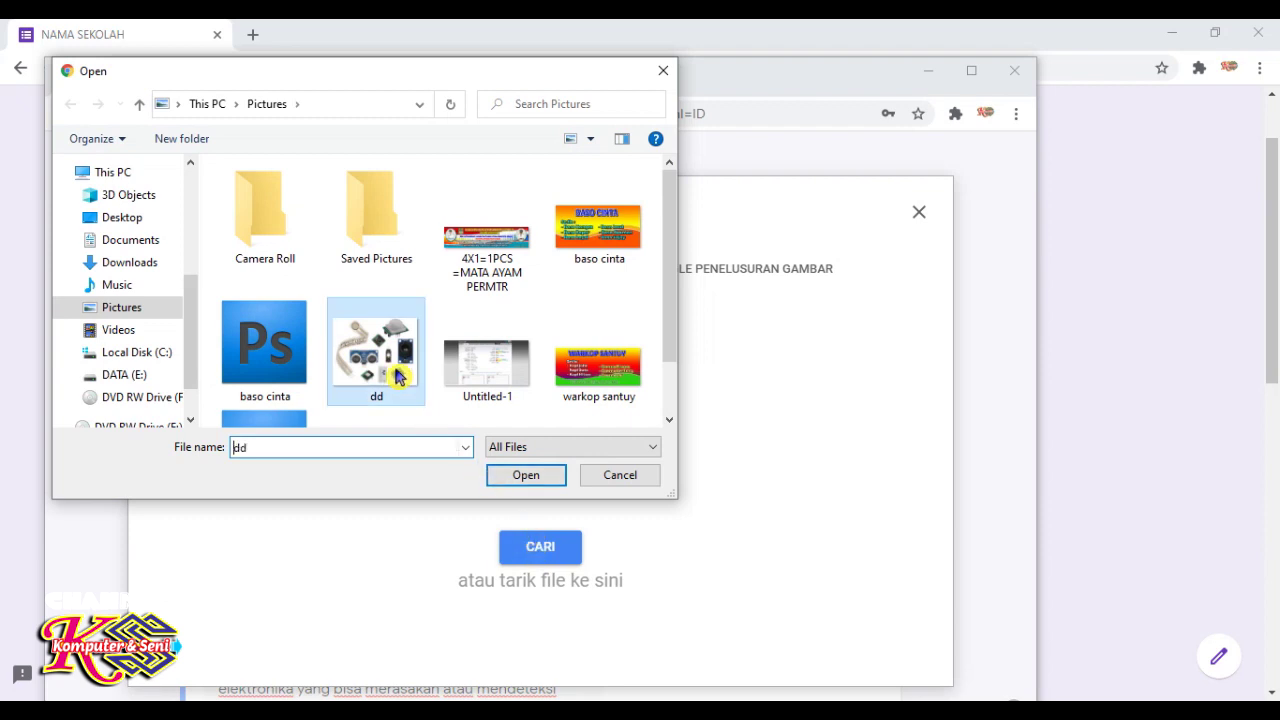
click(519, 480)
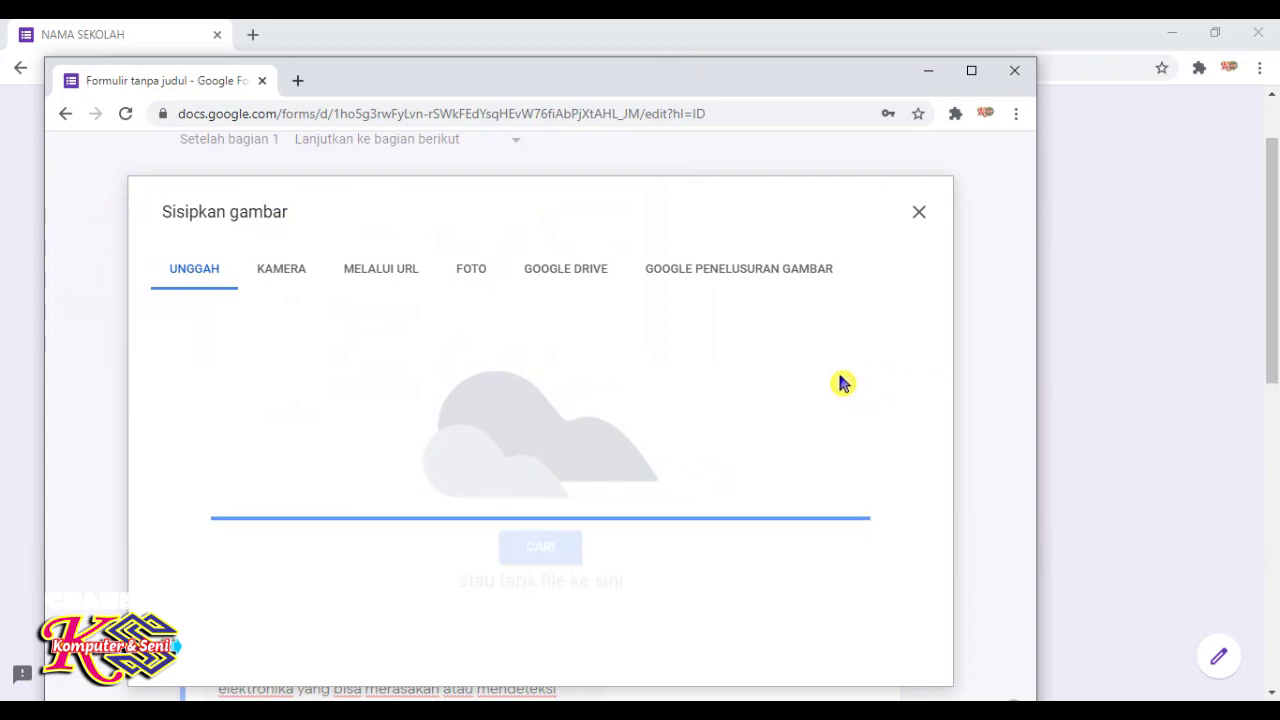
Replace the sensor question's first option with DI salin di Buku Catatan
drag(1034, 508, 1023, 691)
click(230, 555)
click(230, 555)
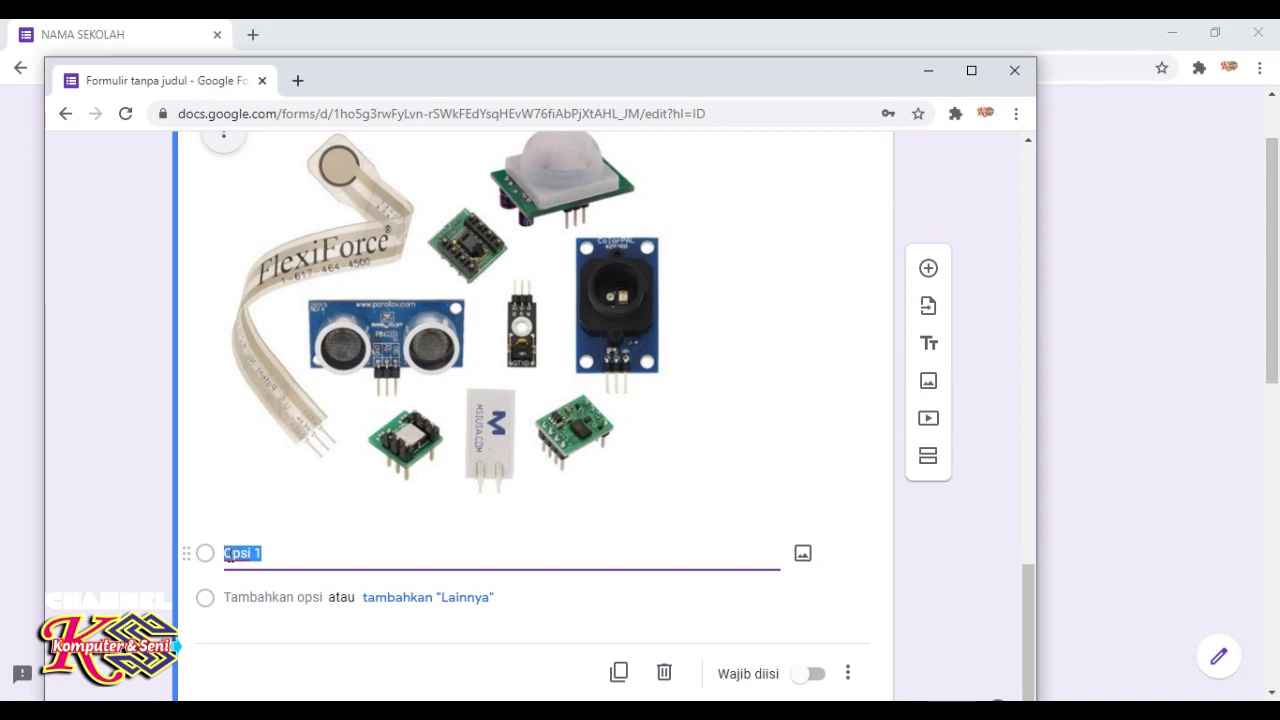
key(BackSpace)
text(DI C)
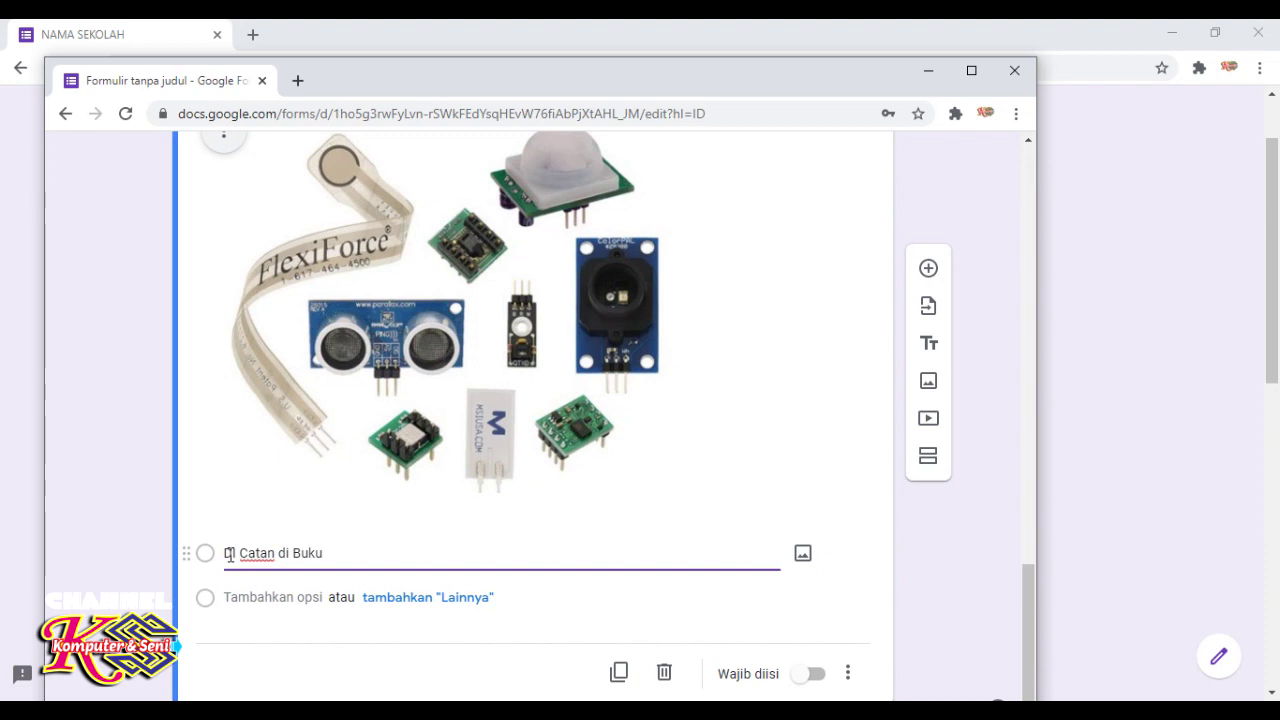
text(atatan)
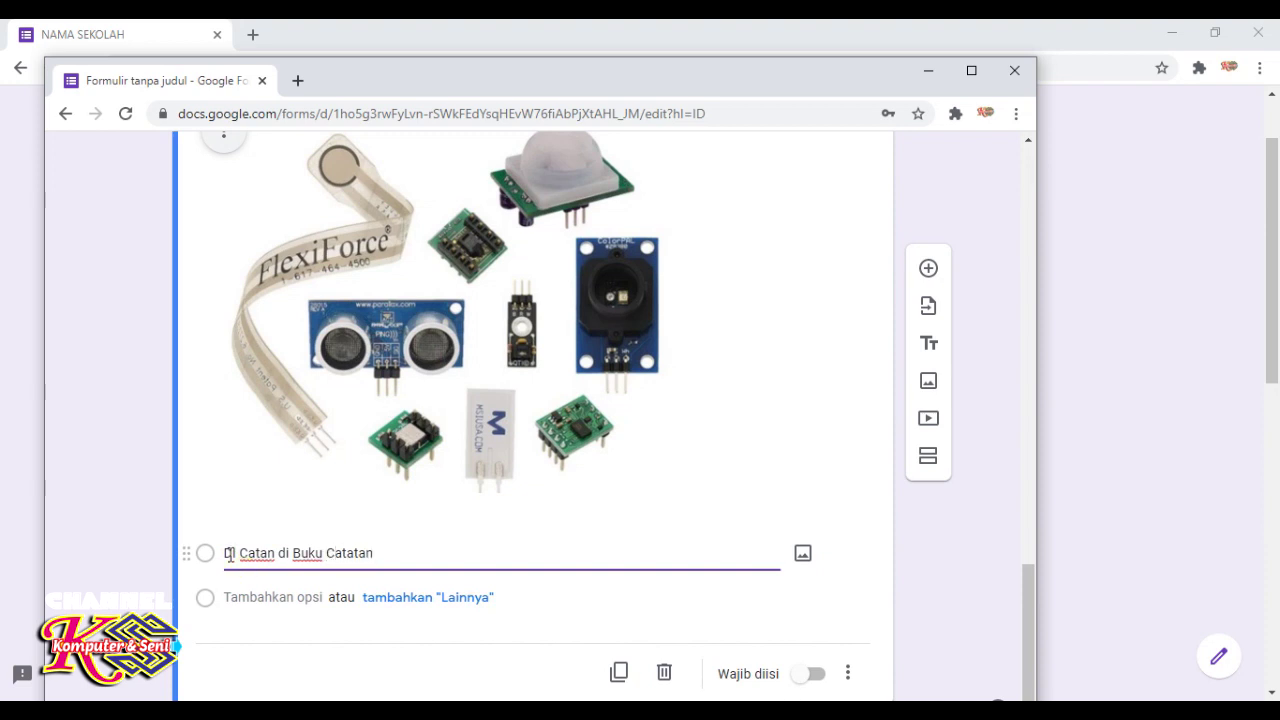
drag(269, 553, 251, 555)
text(salin)
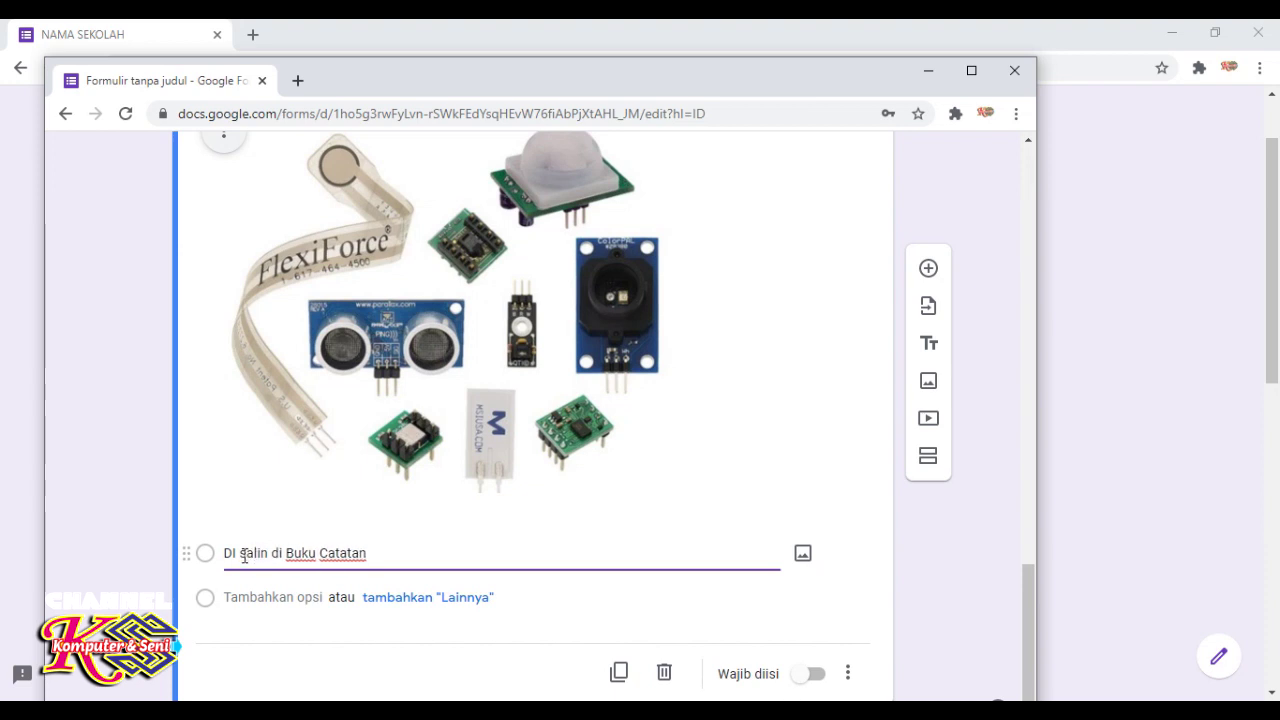
Add the second option tidak di salin to the sensor question and make the question required
click(253, 598)
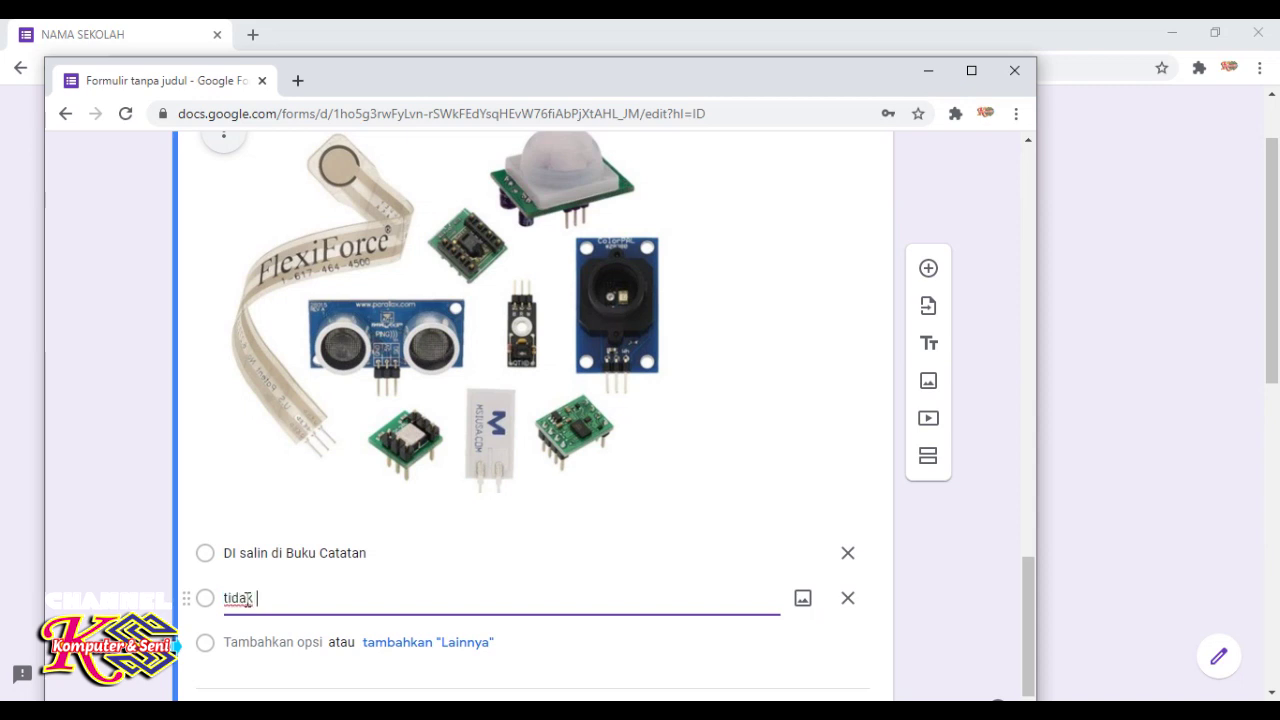
text(tidak di salin)
click(1024, 622)
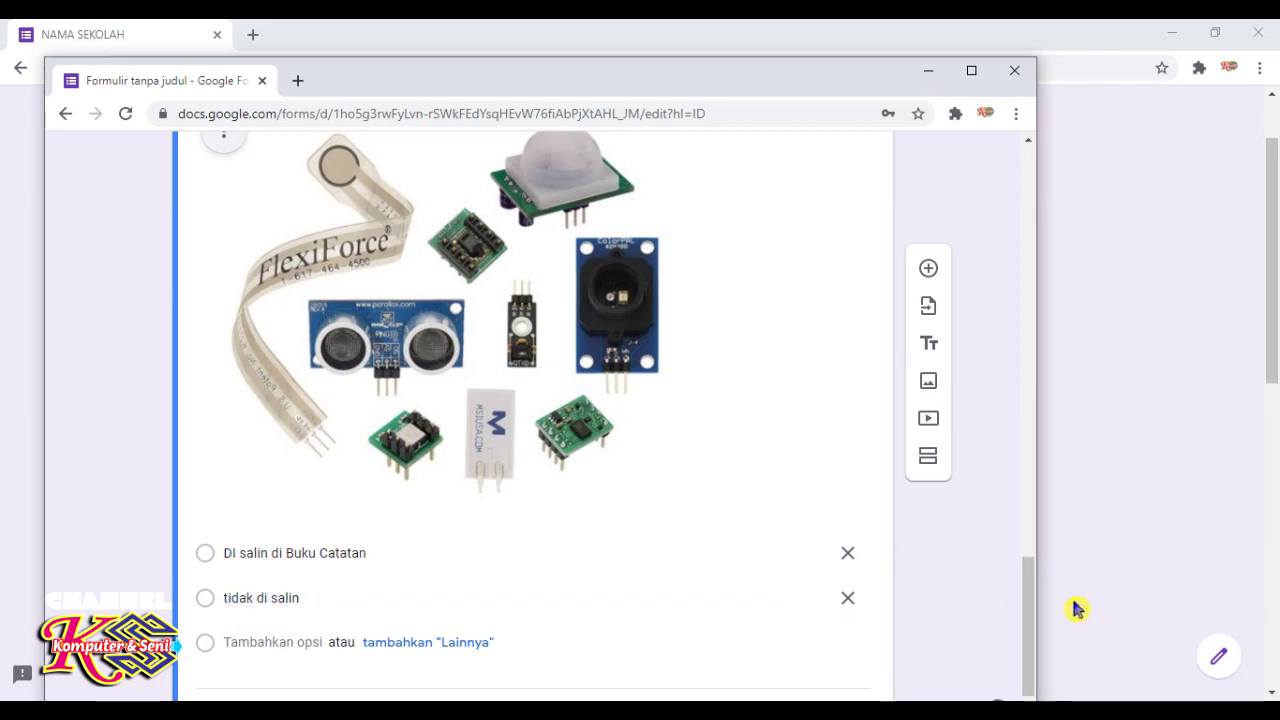
scroll(1037, 620, down, 1)
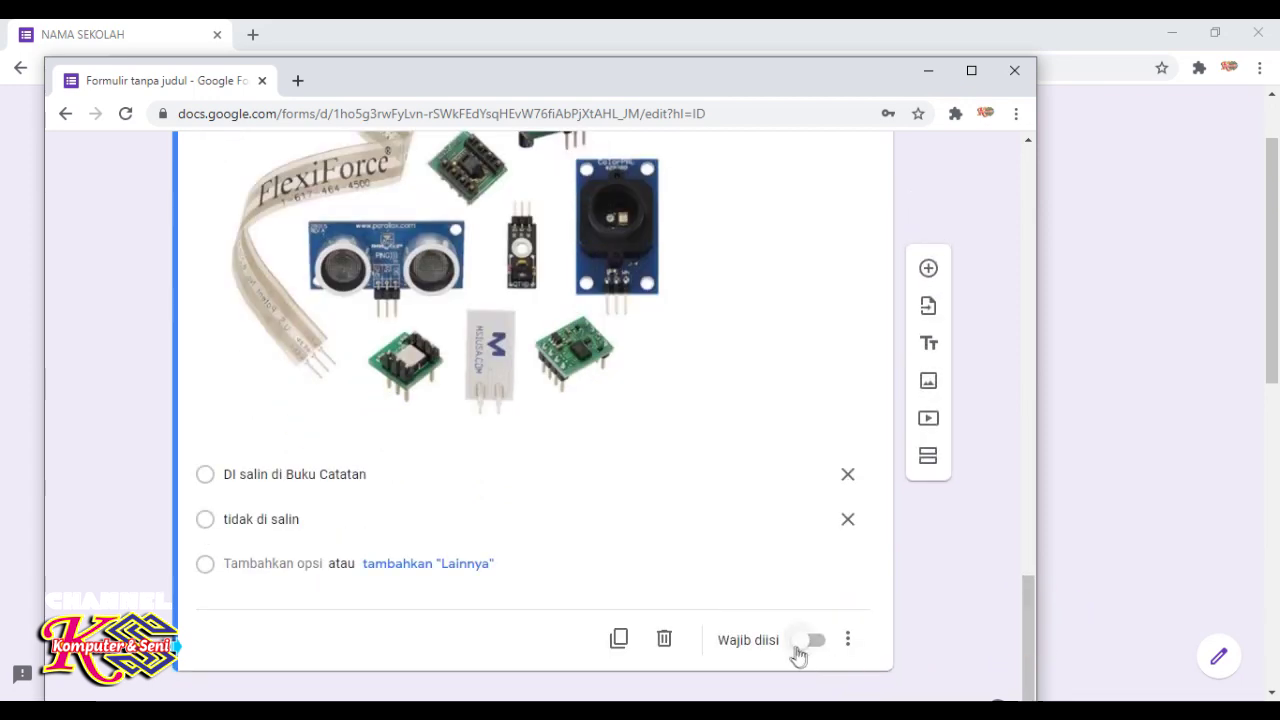
click(810, 643)
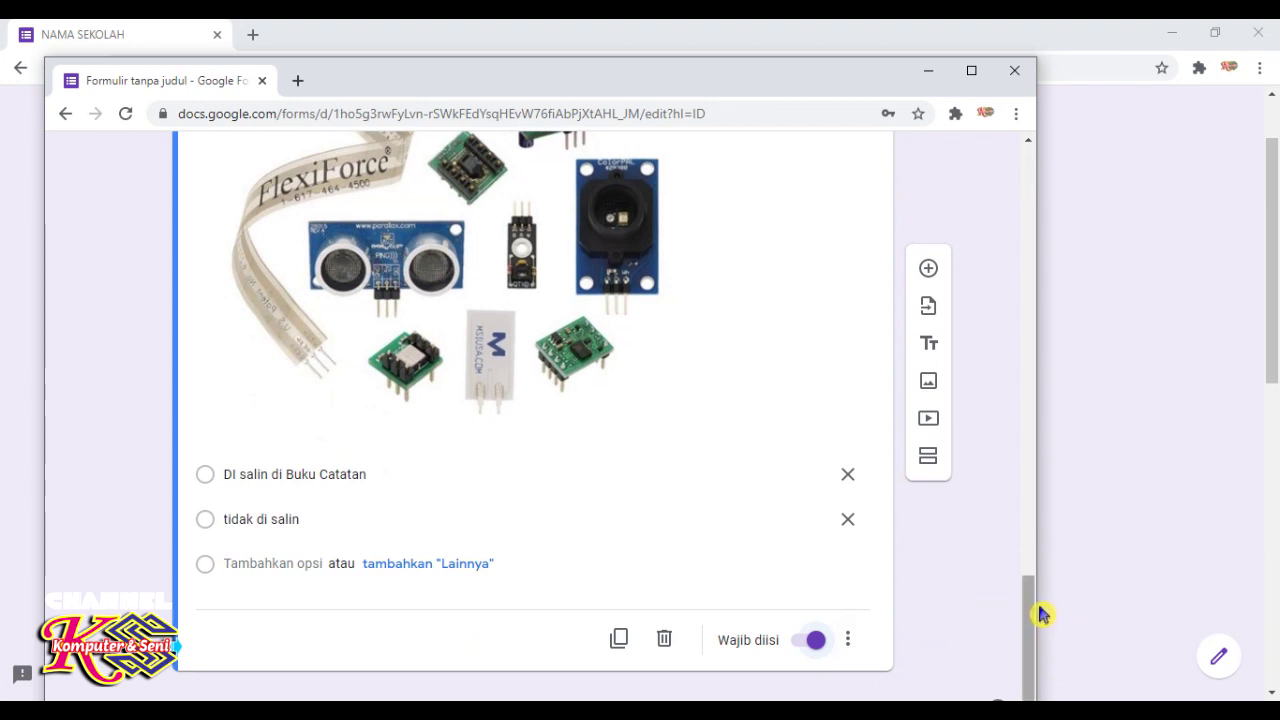
drag(1038, 609, 1080, 573)
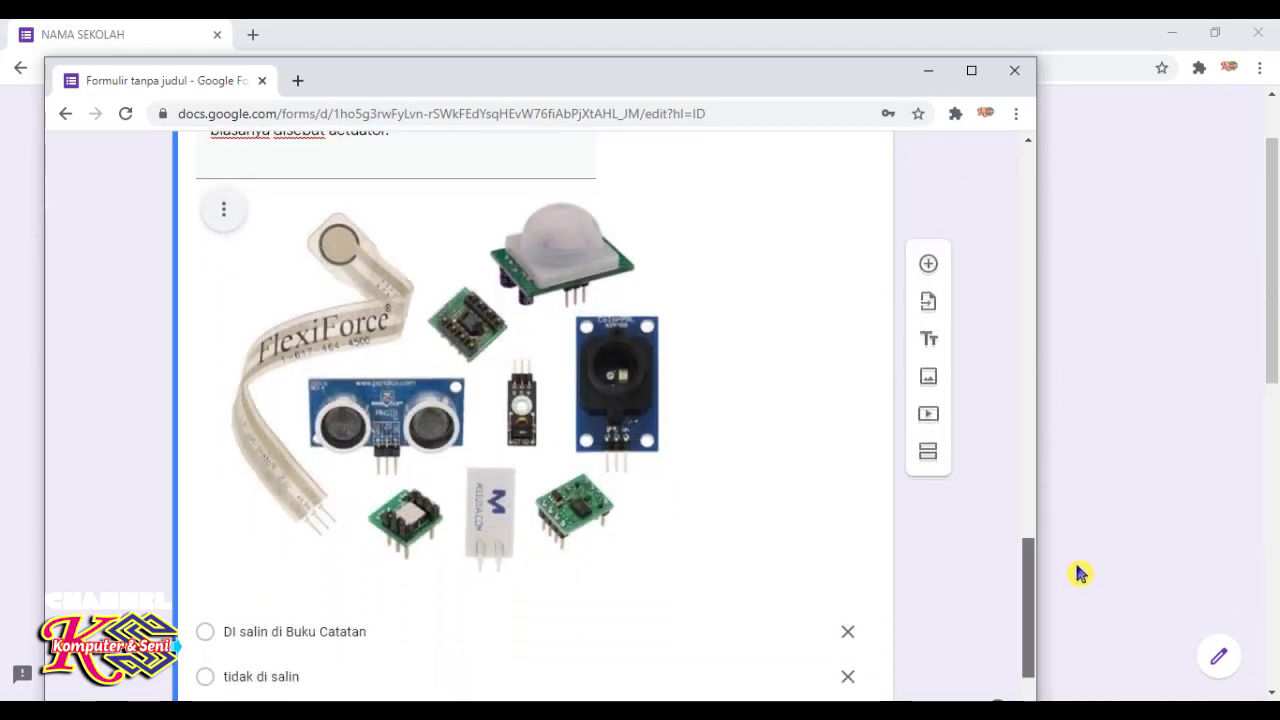
click(929, 264)
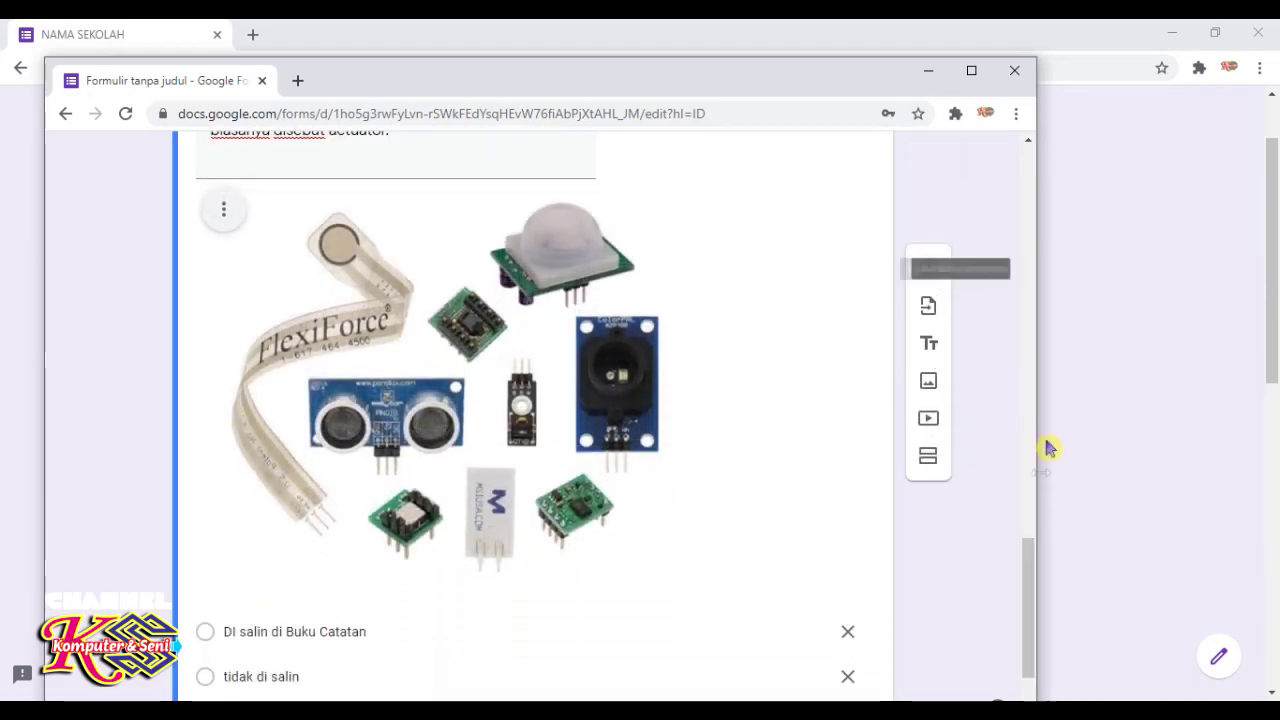
drag(1038, 580, 1045, 528)
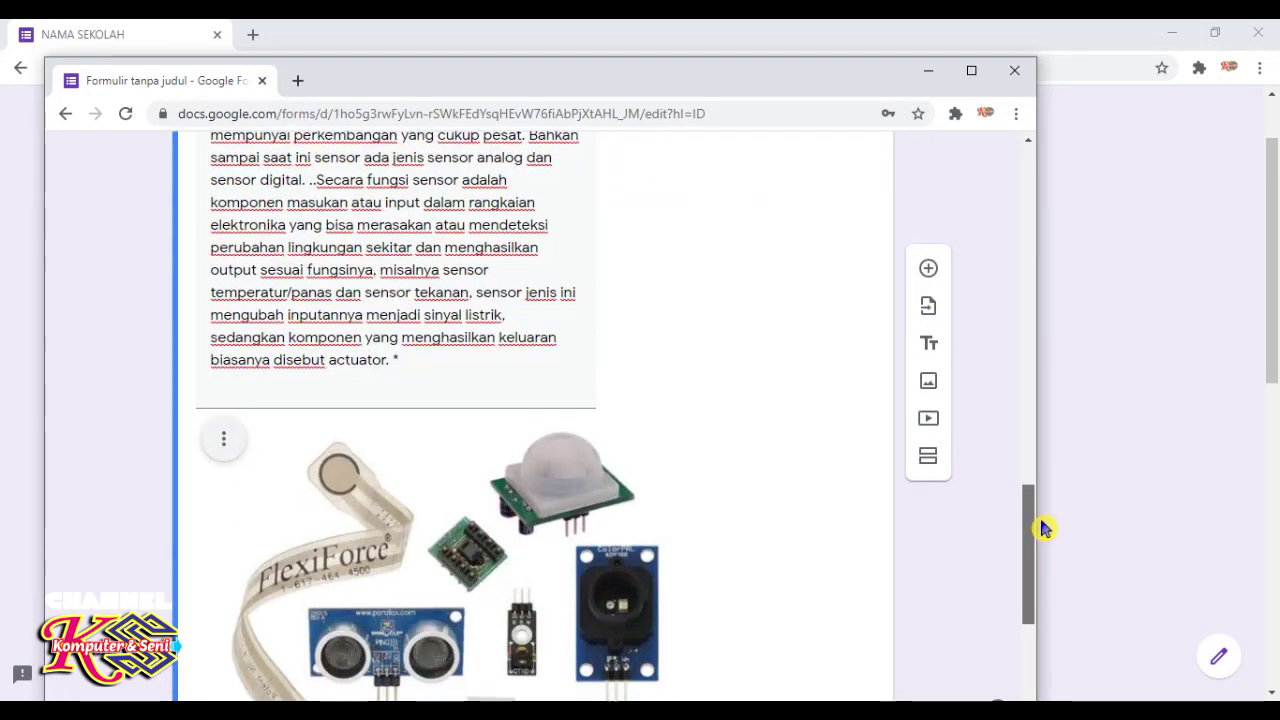
drag(1043, 528, 1057, 654)
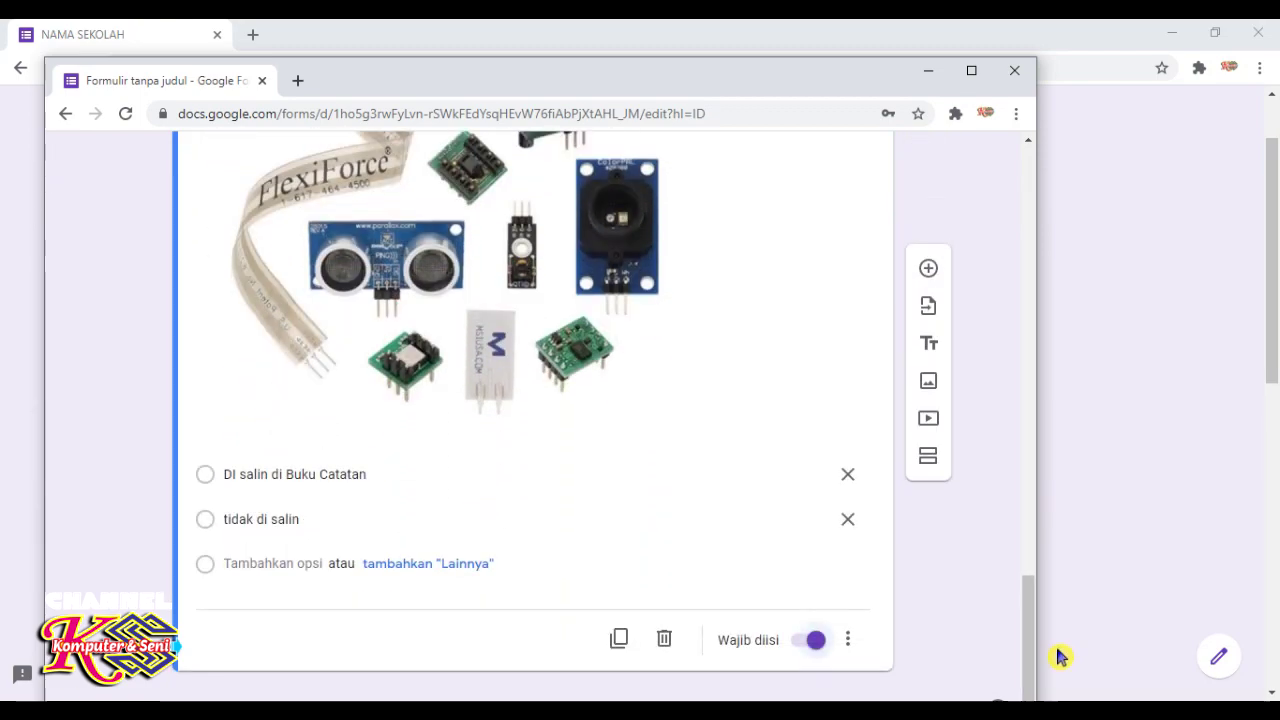
Add a new question and copy the phrase "komponen yang menghasilkan keluaran biasanya disebut" from the sensor question's text
click(930, 278)
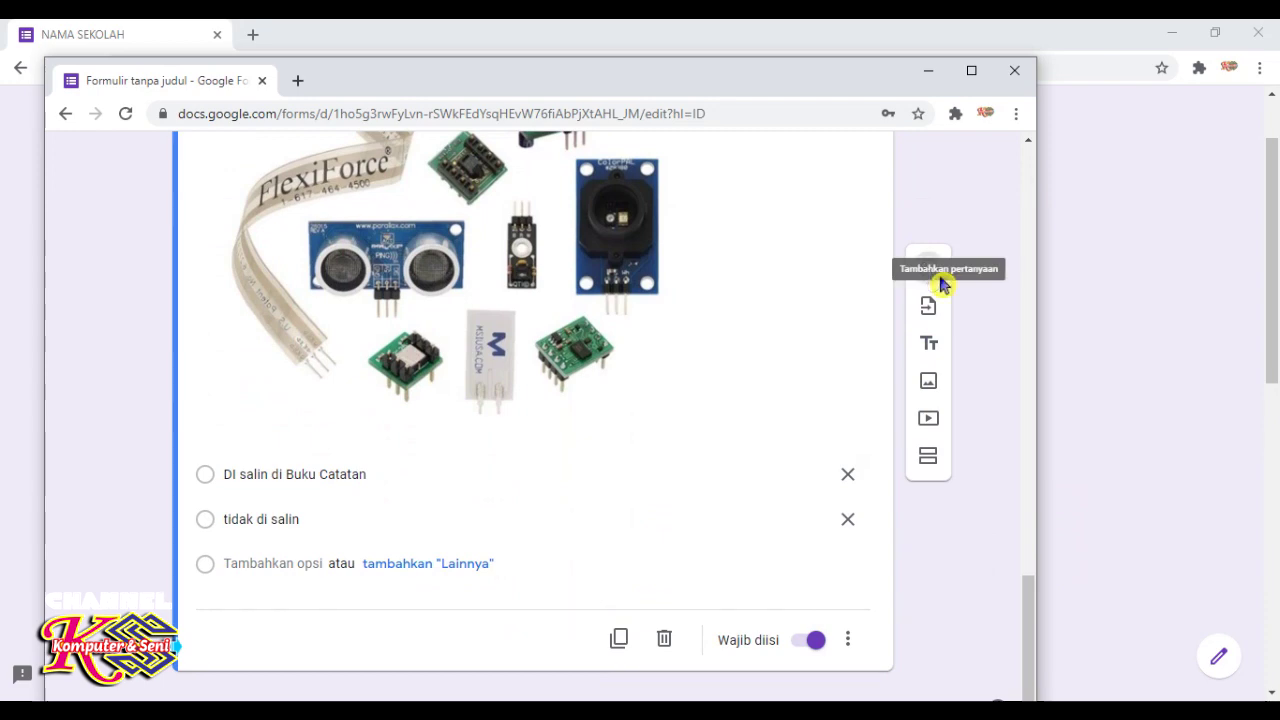
drag(1034, 583, 1006, 450)
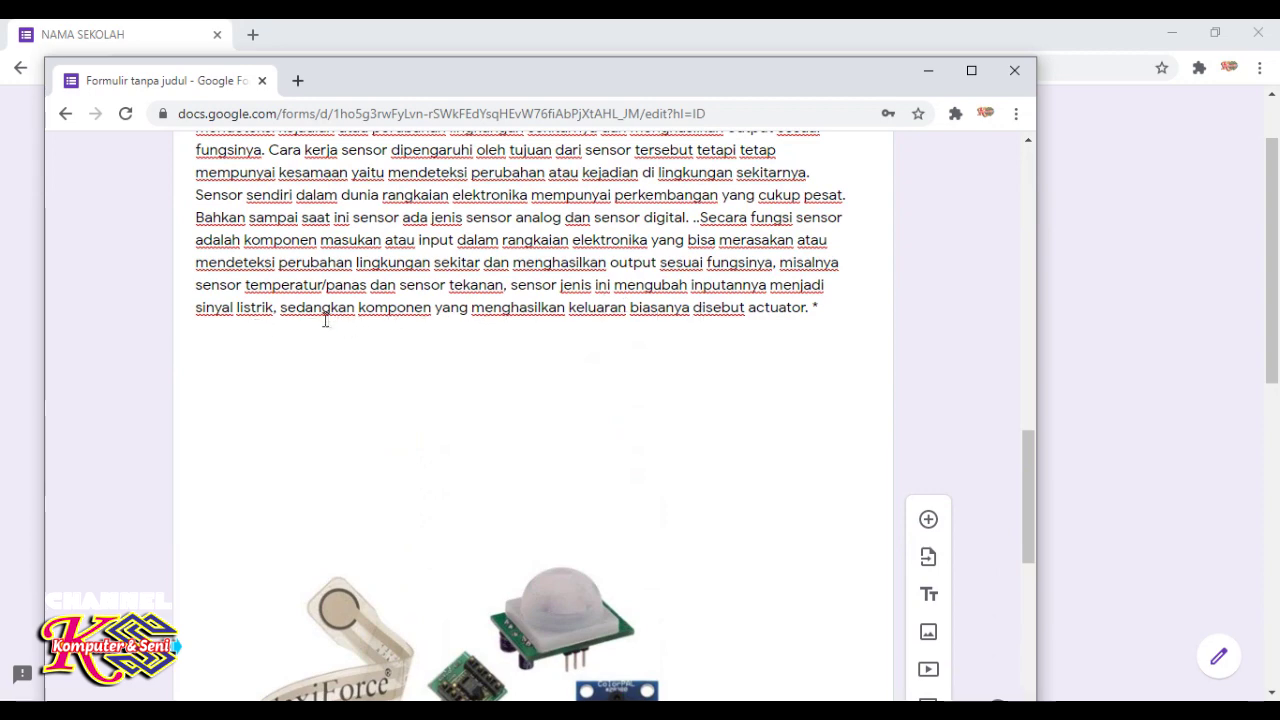
click(360, 315)
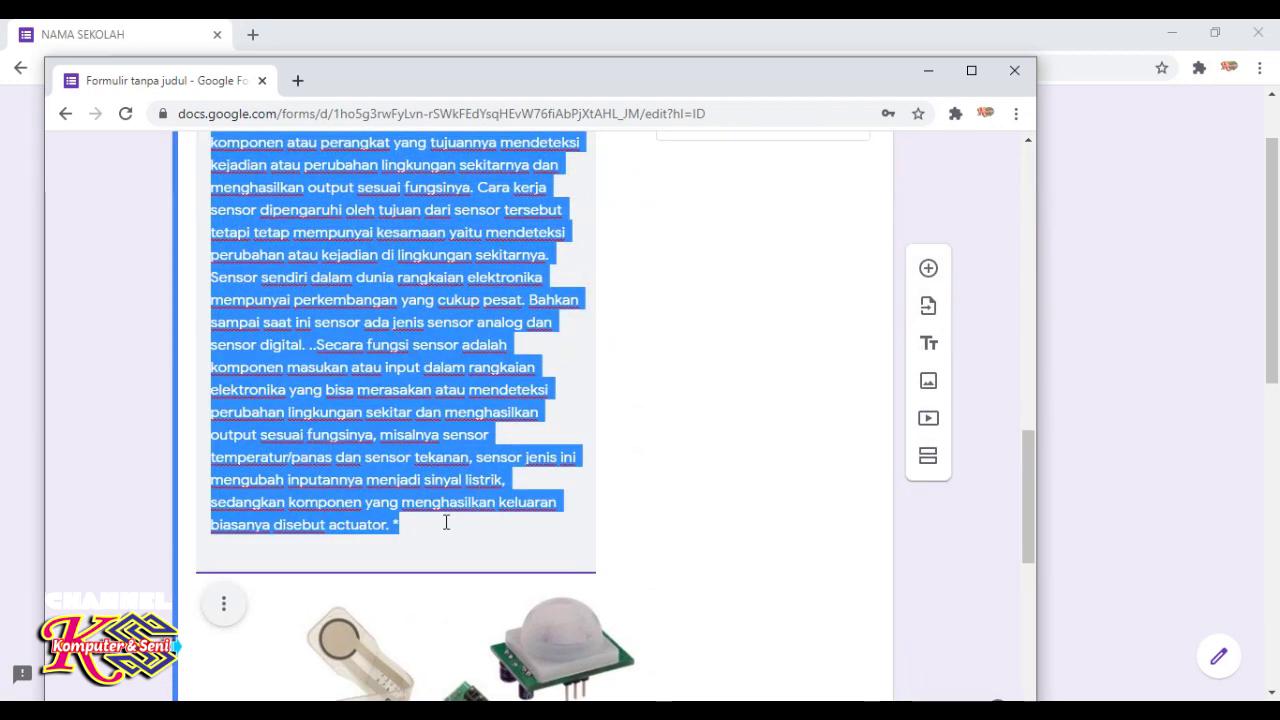
click(331, 522)
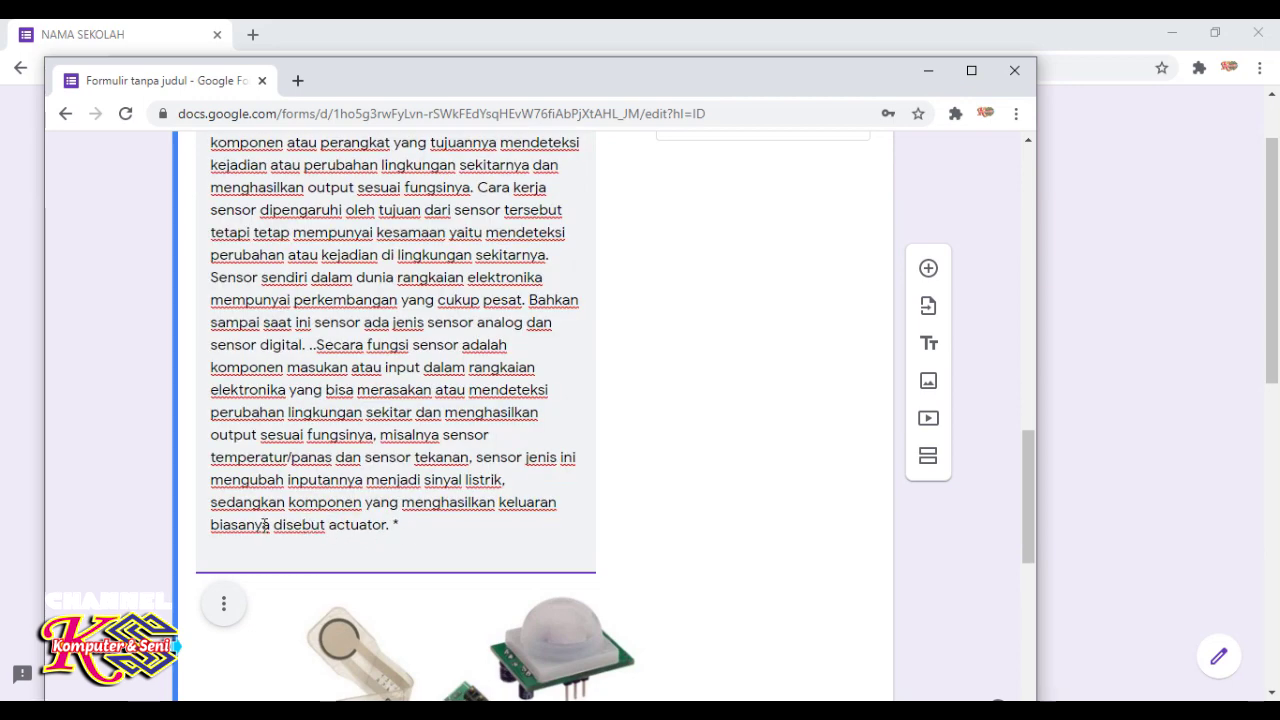
drag(325, 527, 285, 502)
key(ctrl+c)
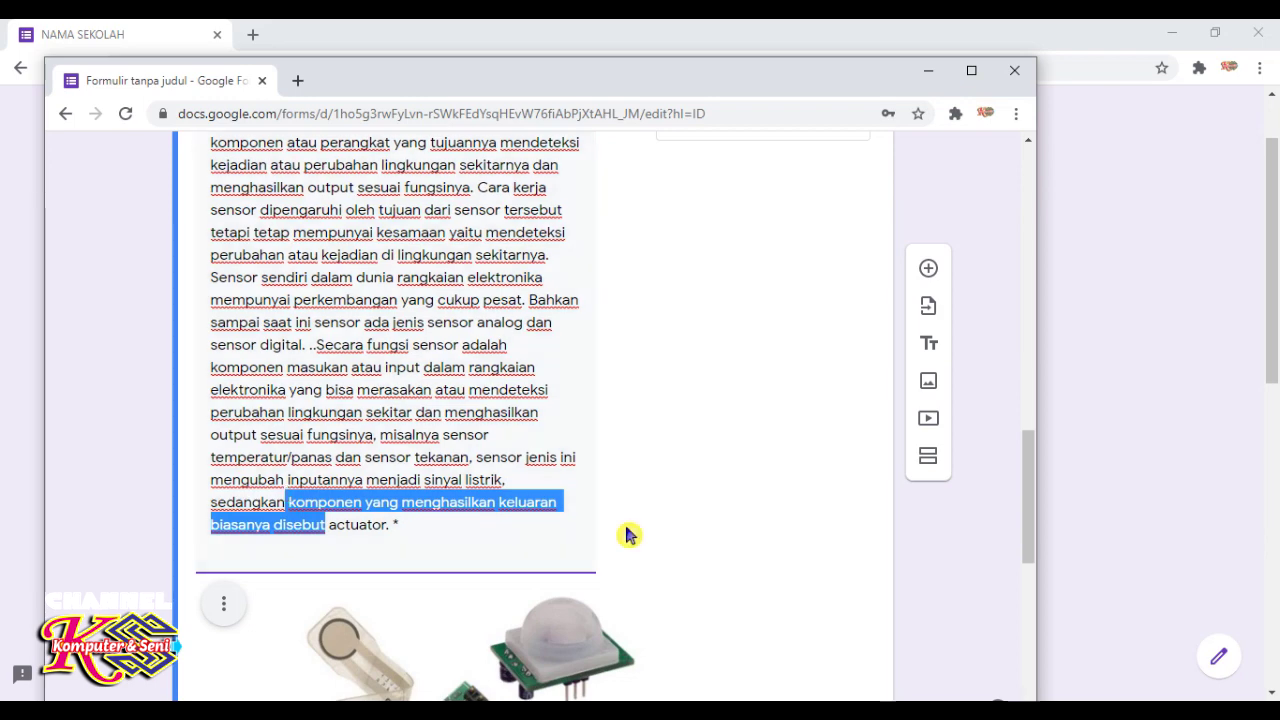
Paste the copied phrase as the new question's text and end it with a row of dots
drag(1034, 566, 1034, 690)
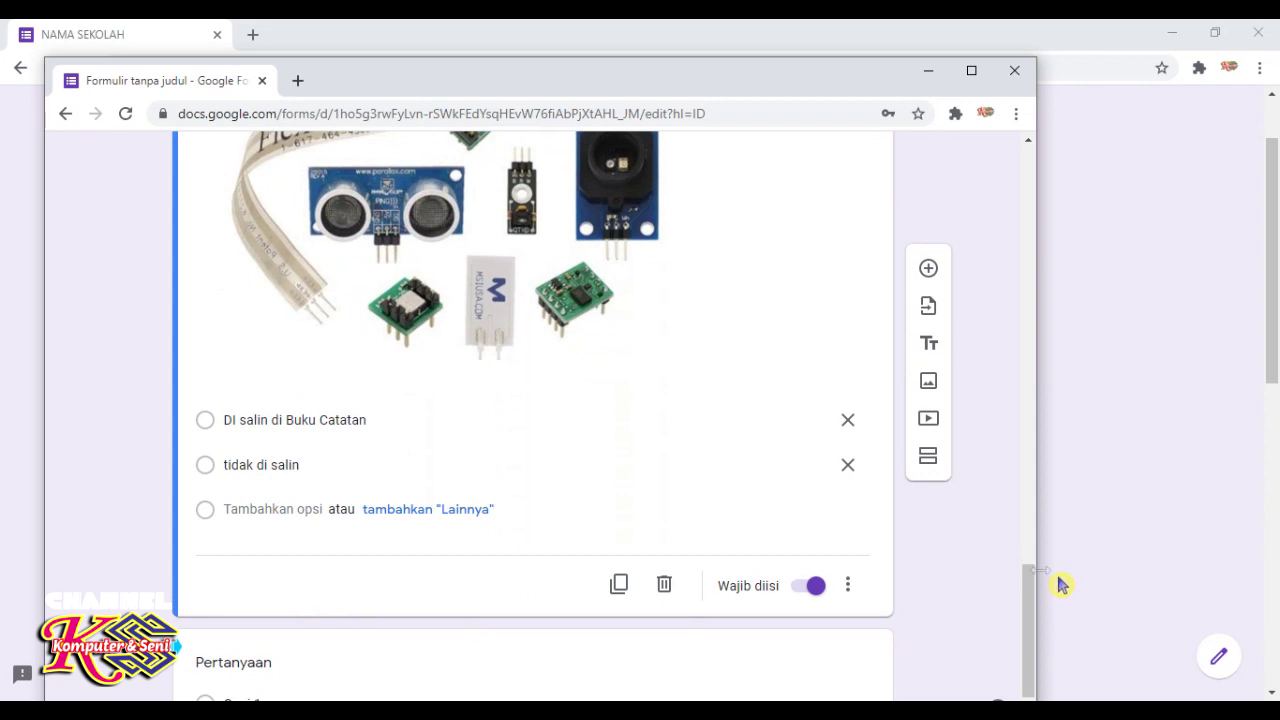
drag(1043, 583, 597, 619)
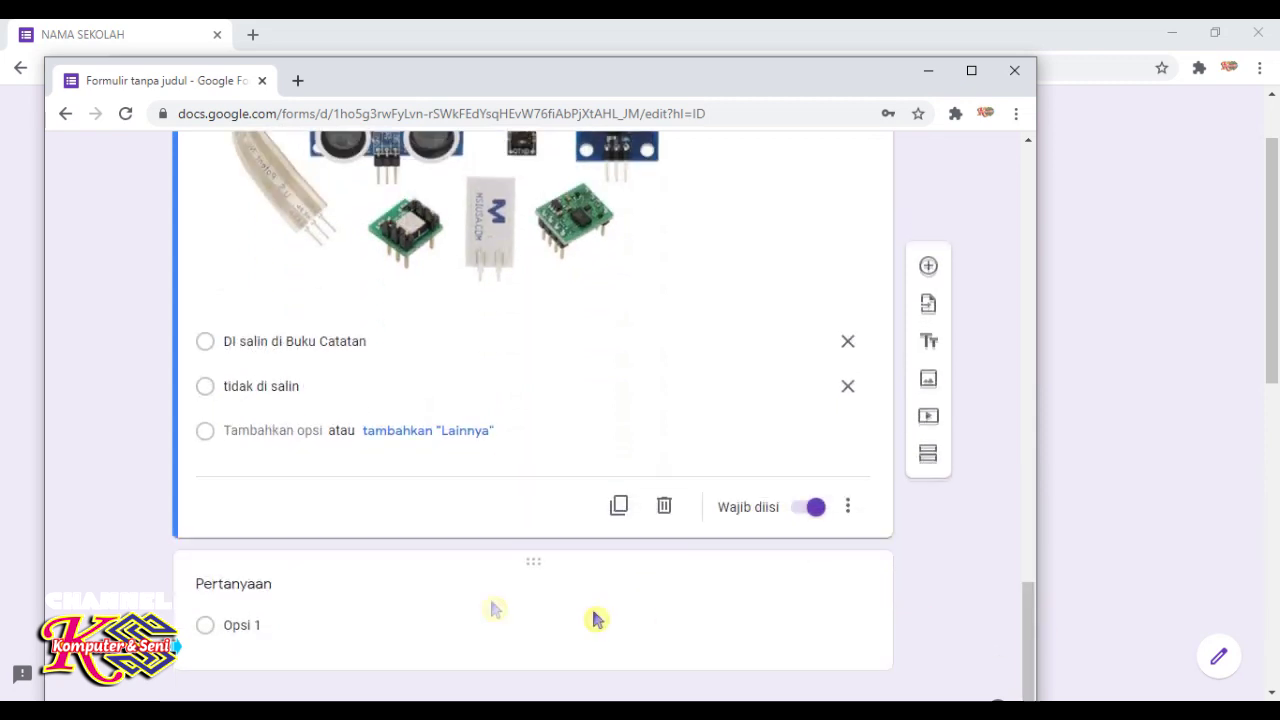
click(290, 602)
key(ctrl+v)
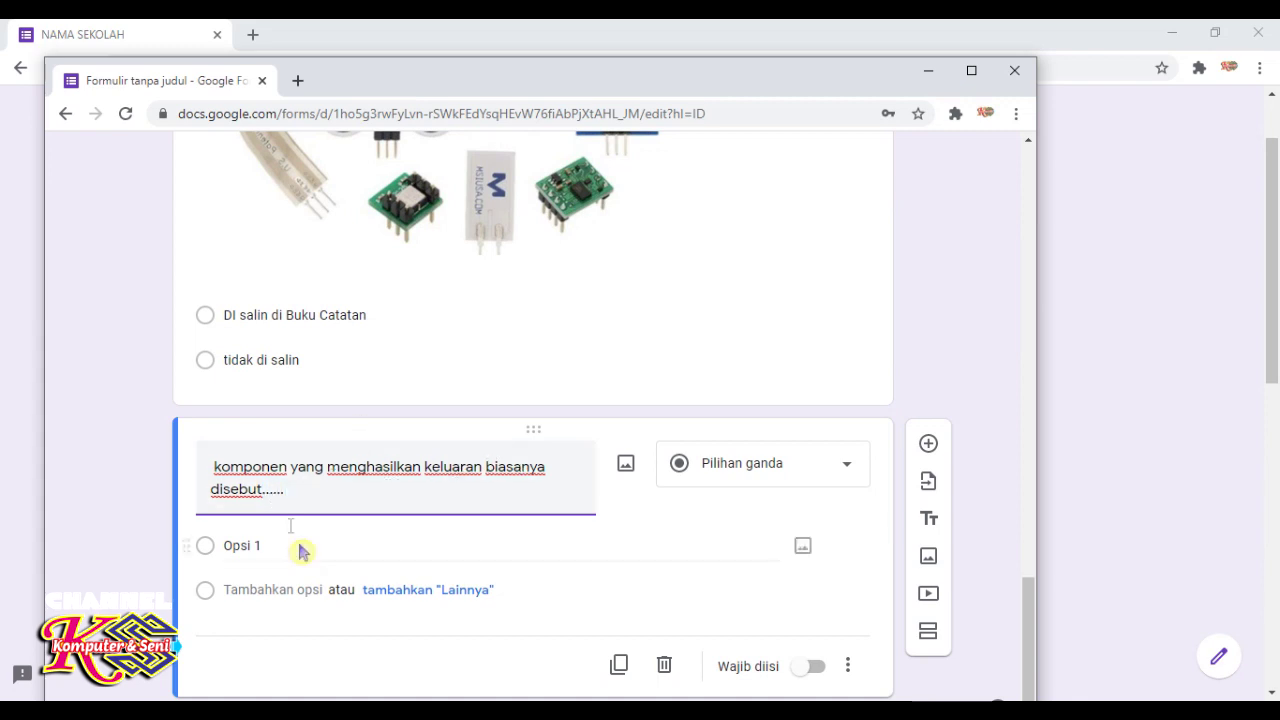
Replace the new question's first option with Actuator
drag(1030, 600, 1051, 629)
click(242, 522)
text(Actuator)
key(ctrl+a)
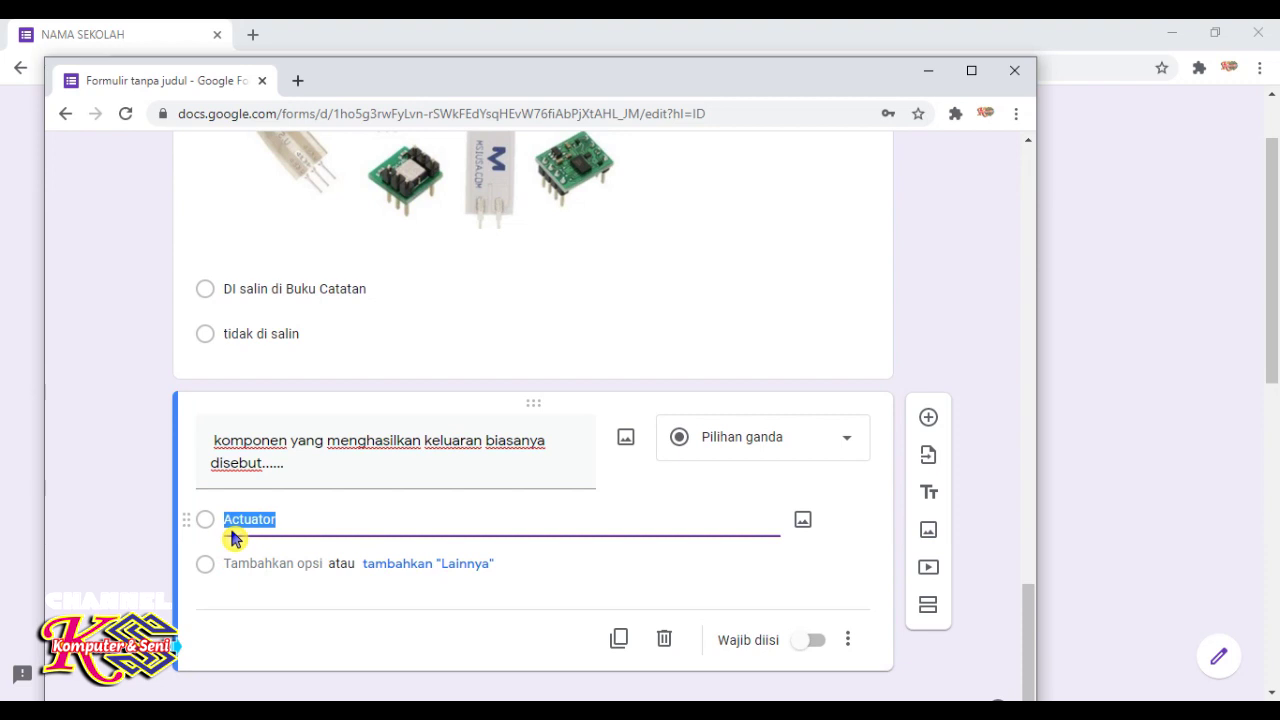
text(Act)
Add Sensor FIR Motion and sensor panas as the question's second and third options
click(240, 563)
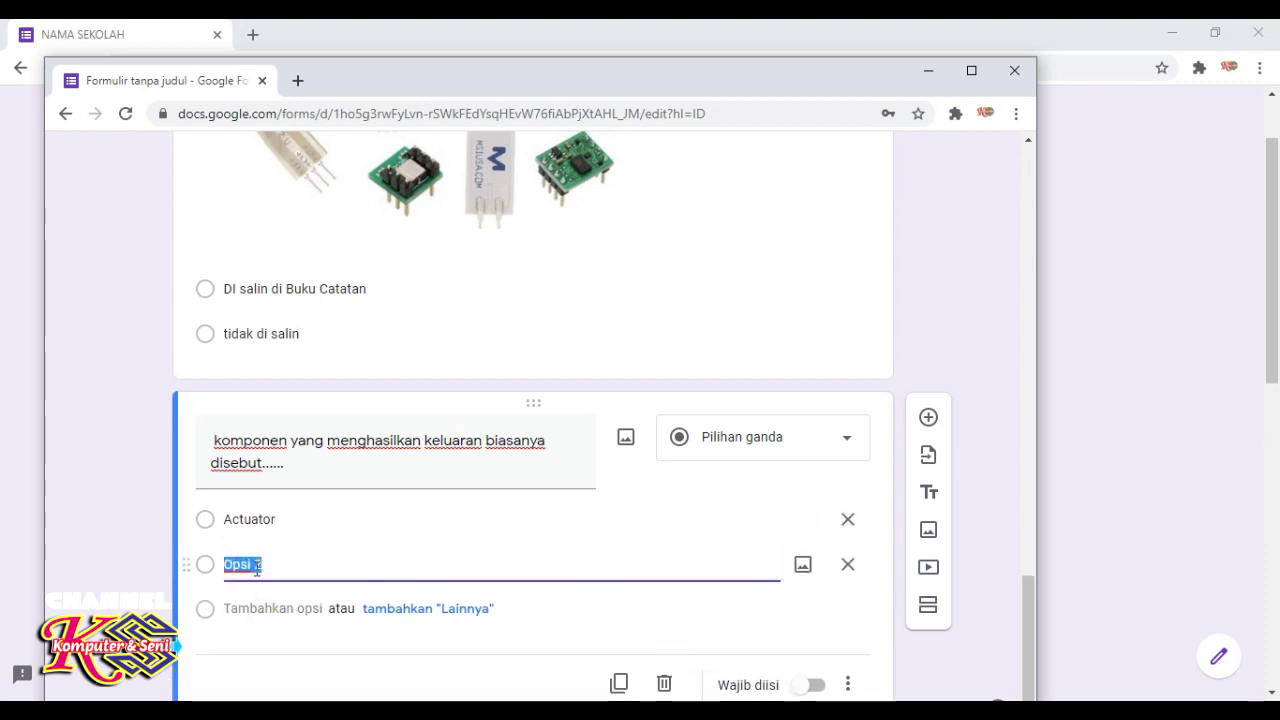
text(Sensor FIR)
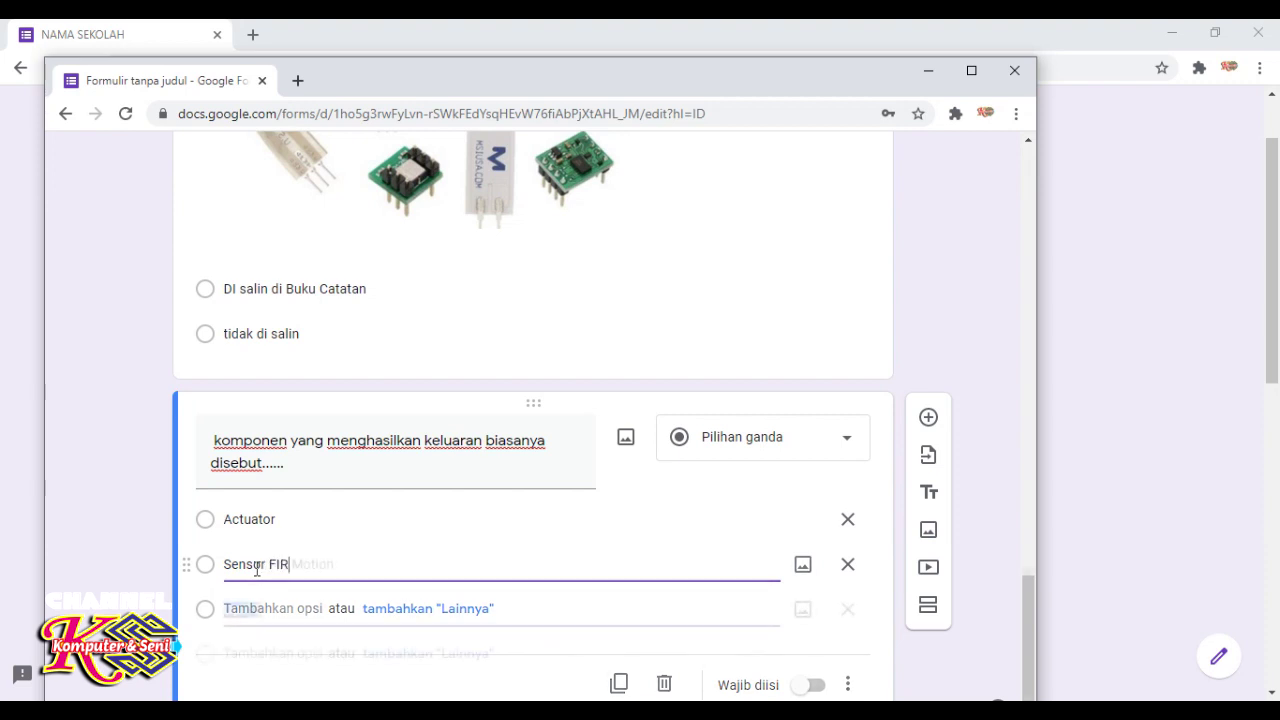
key(Return)
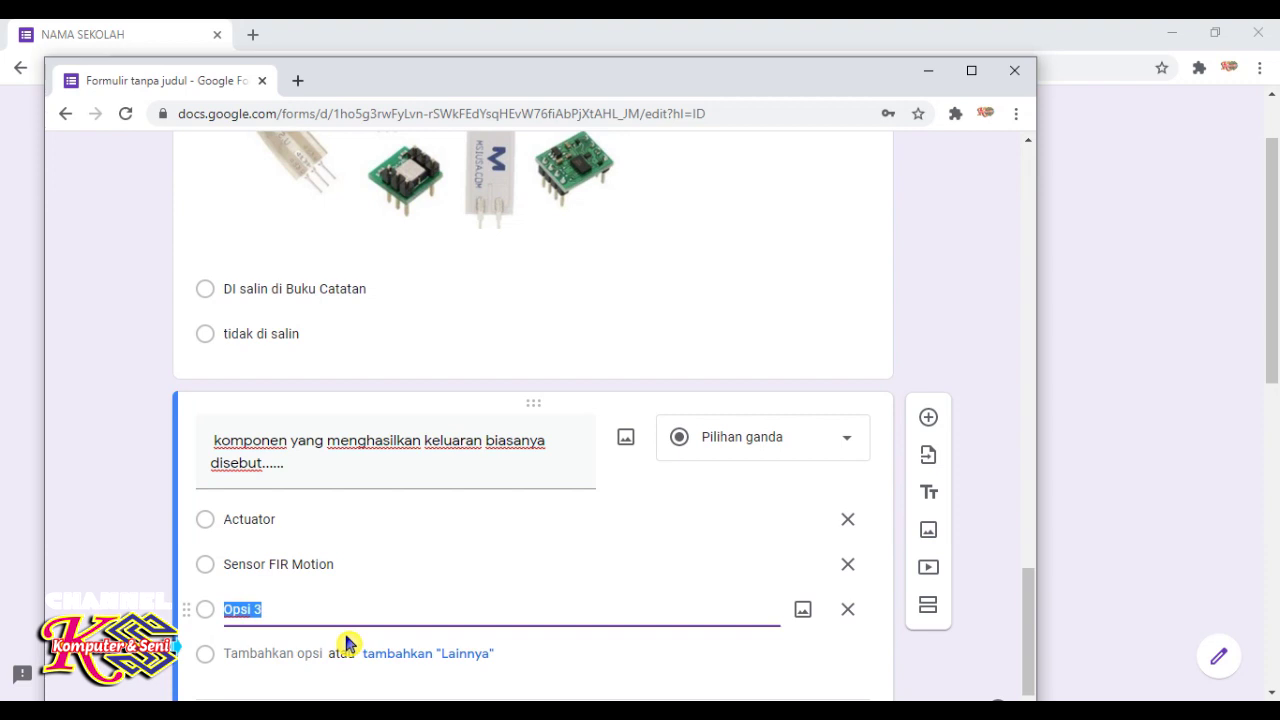
click(1039, 712)
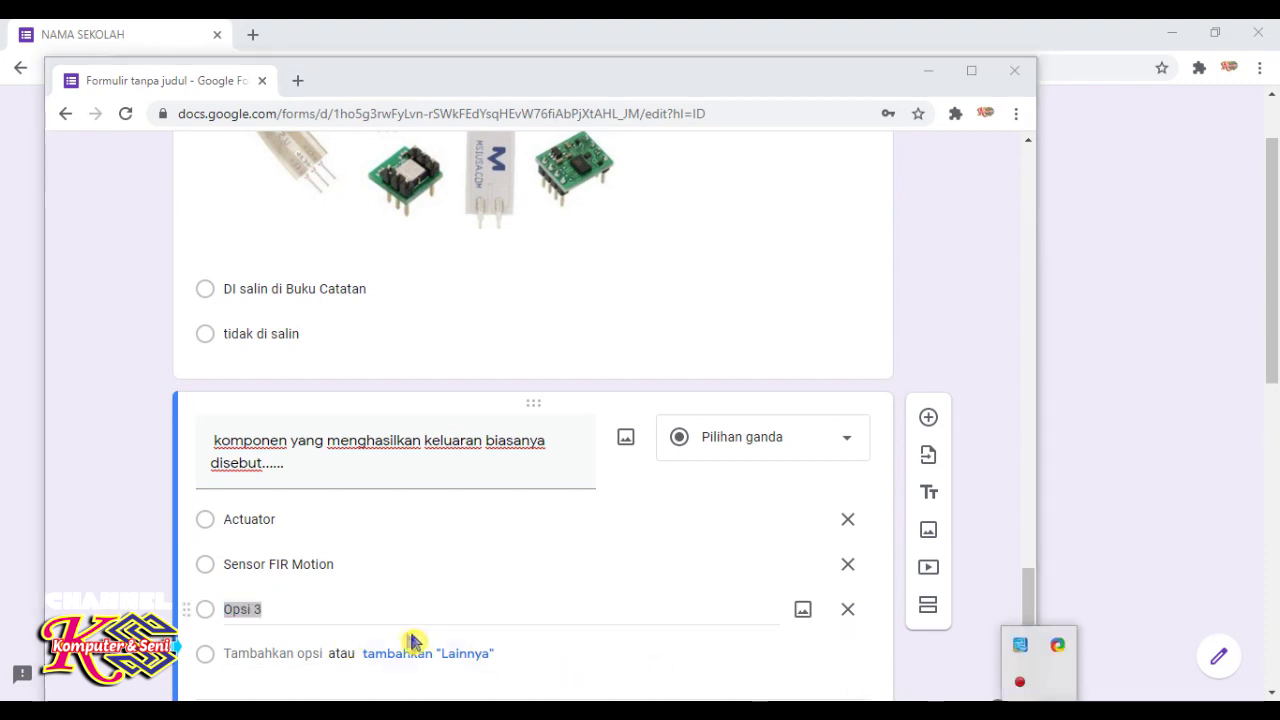
click(256, 607)
drag(280, 613, 224, 625)
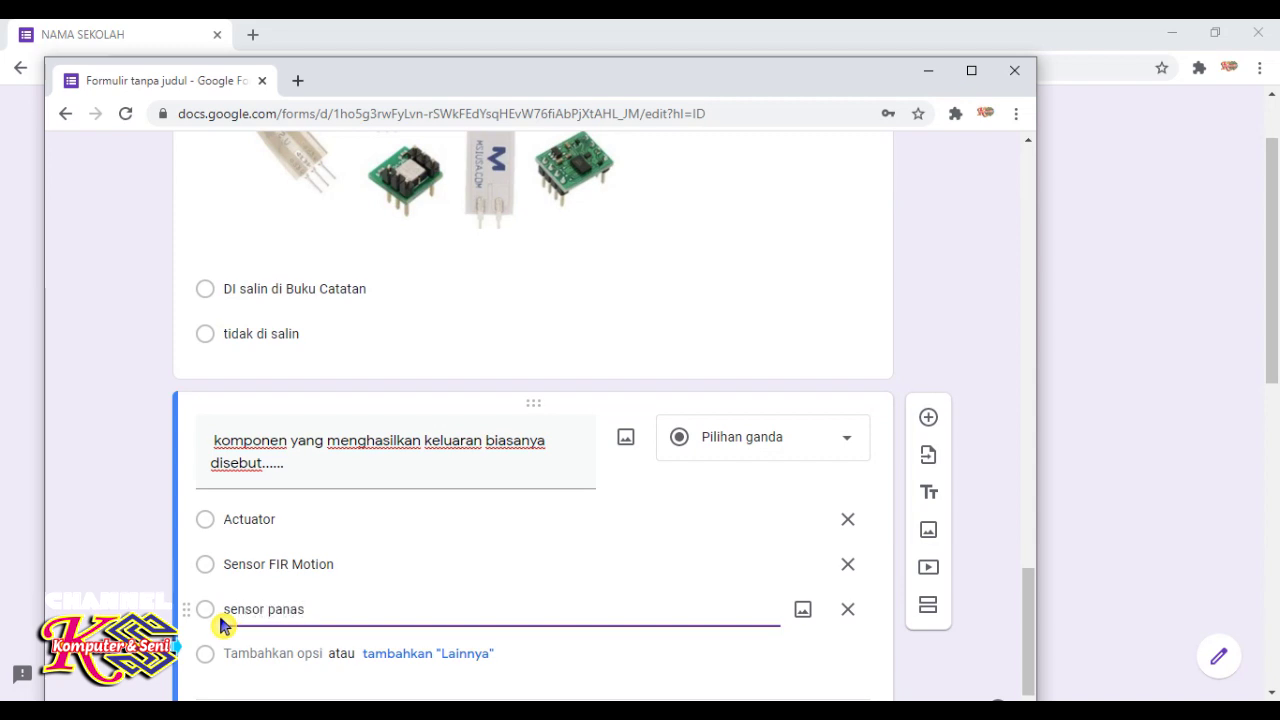
Add Relay as the fourth option and make the question required
click(256, 652)
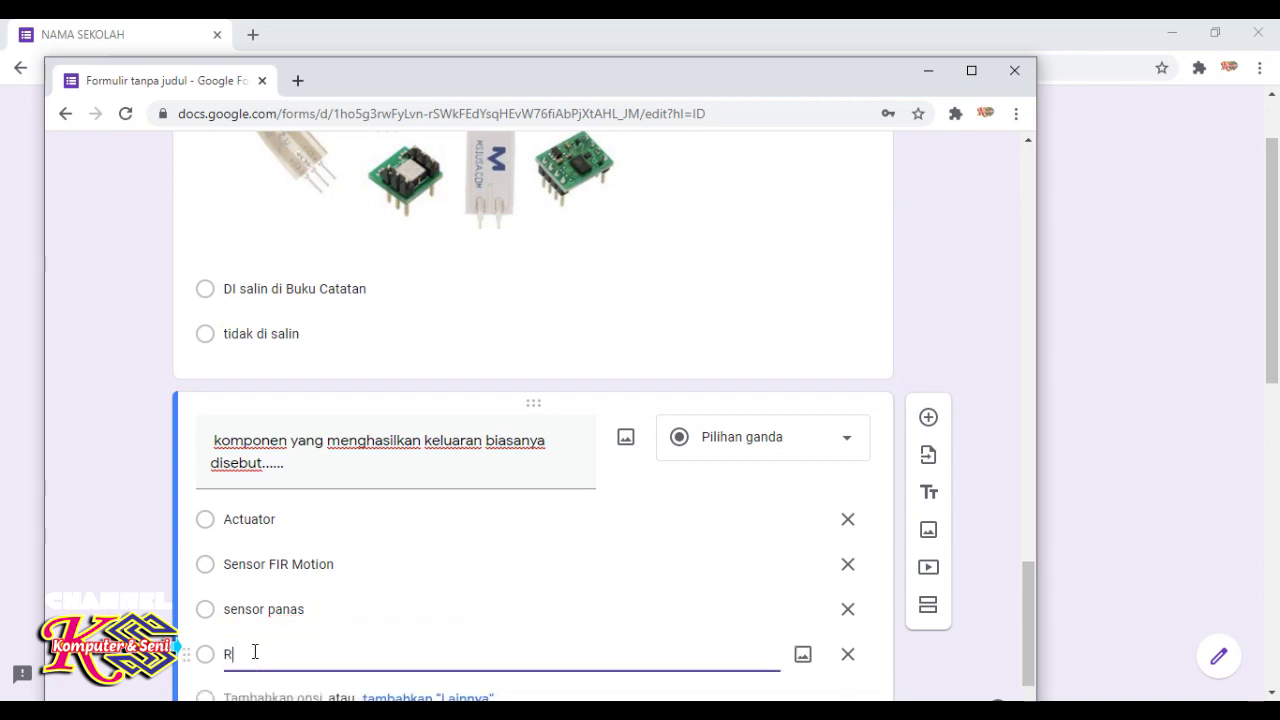
text(Relay)
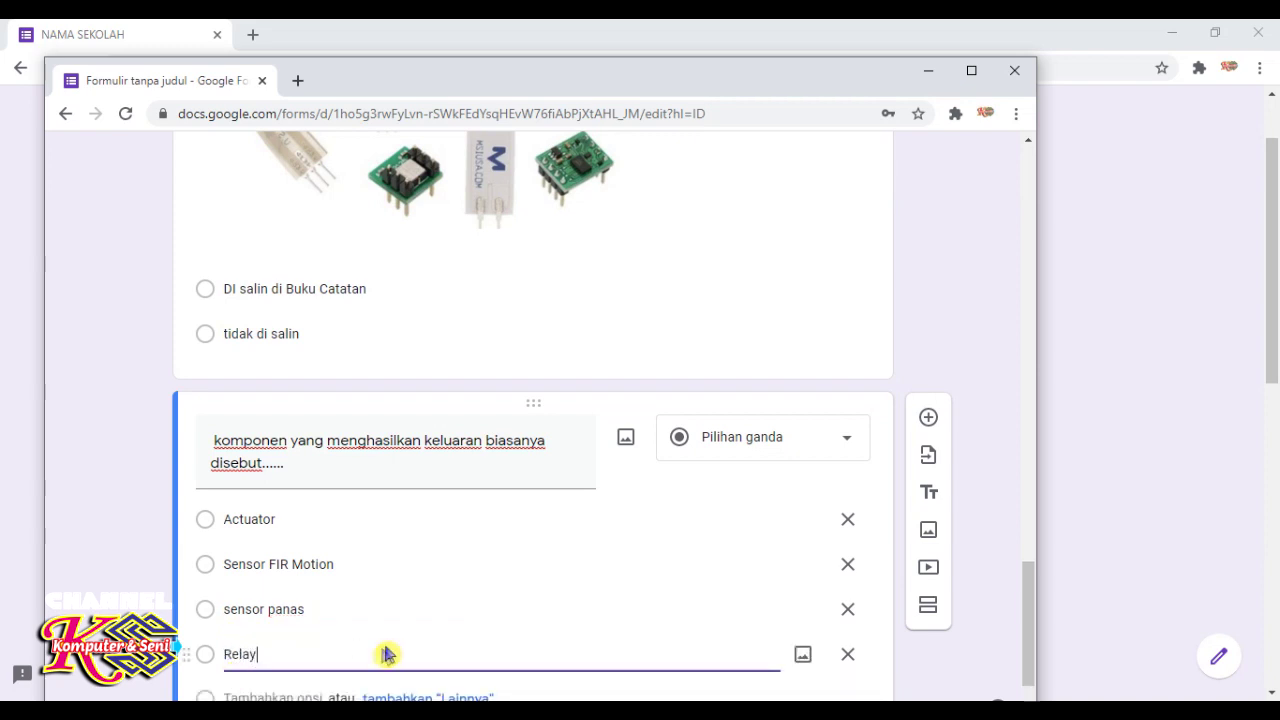
click(1031, 586)
drag(1035, 595, 1034, 634)
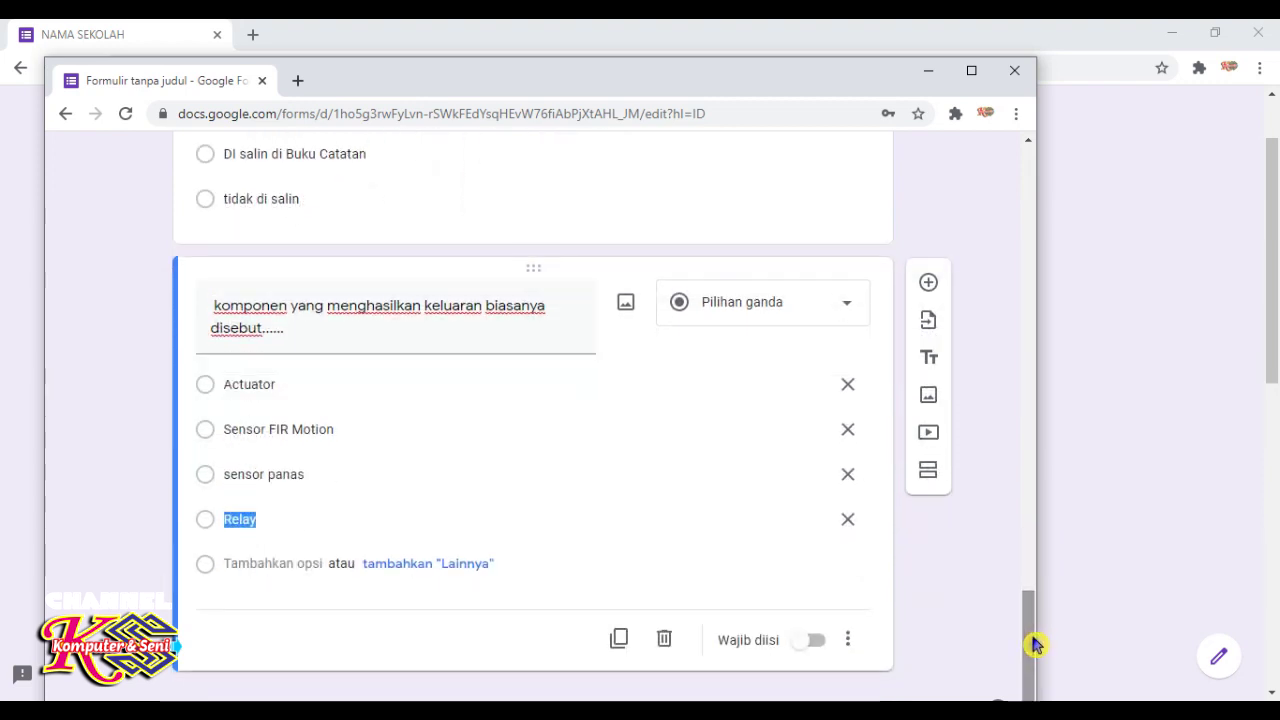
click(813, 645)
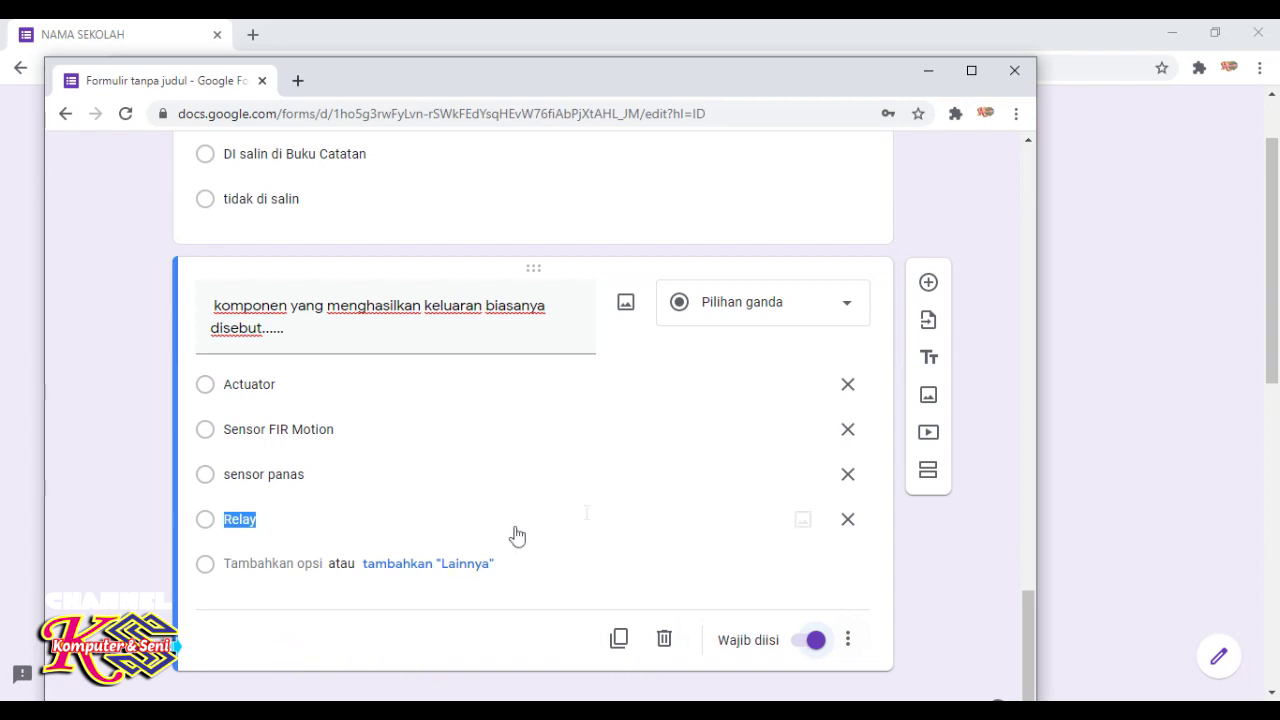
Turn the form into a quiz in its settings and save the change
drag(1036, 630, 1057, 177)
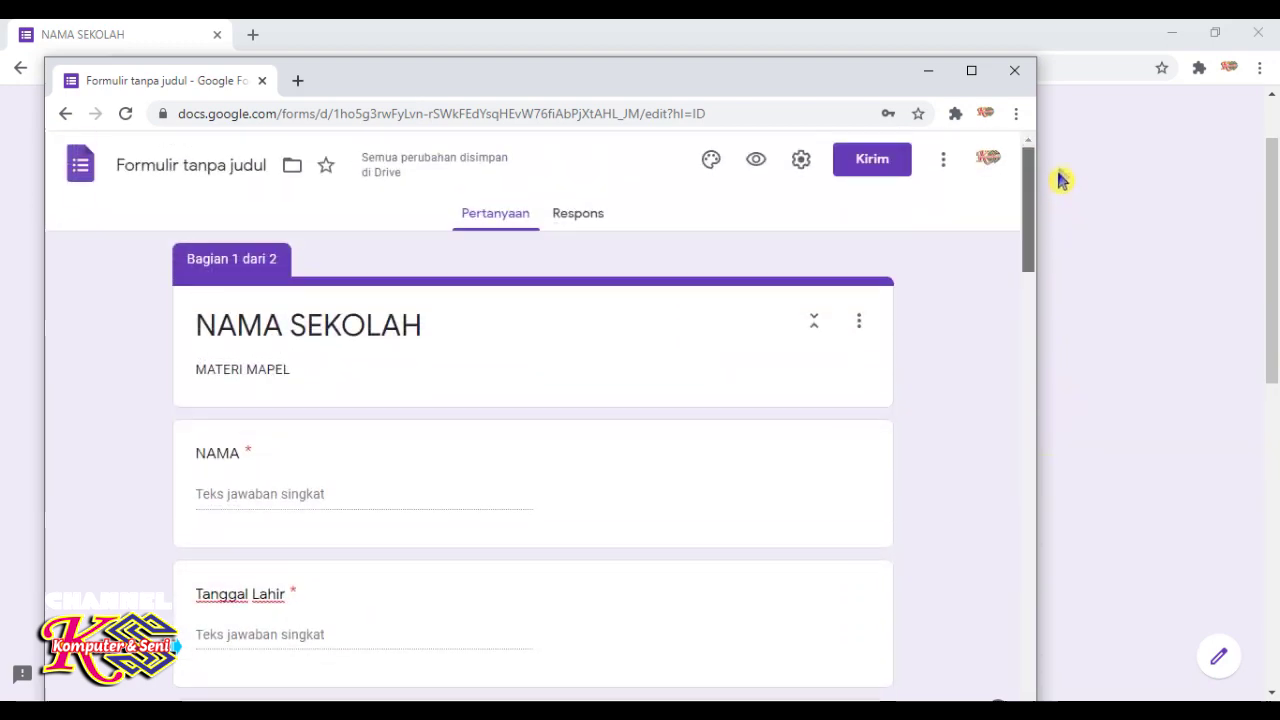
click(810, 166)
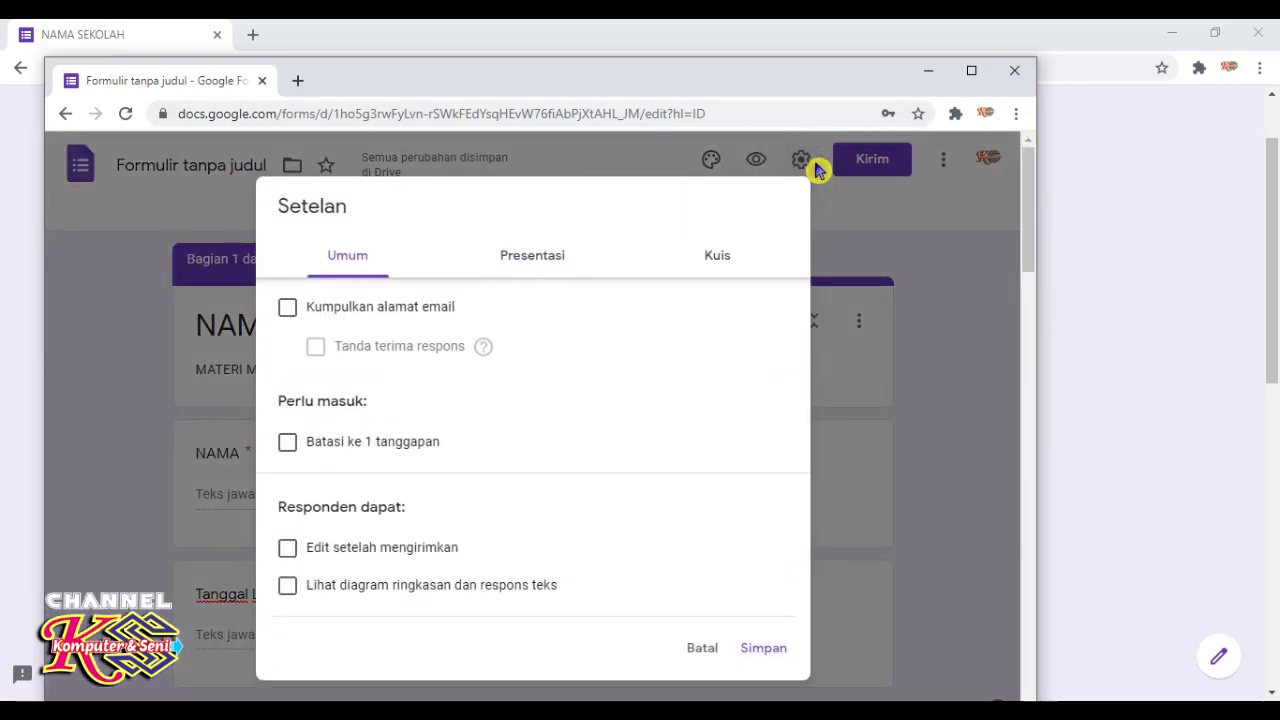
click(714, 262)
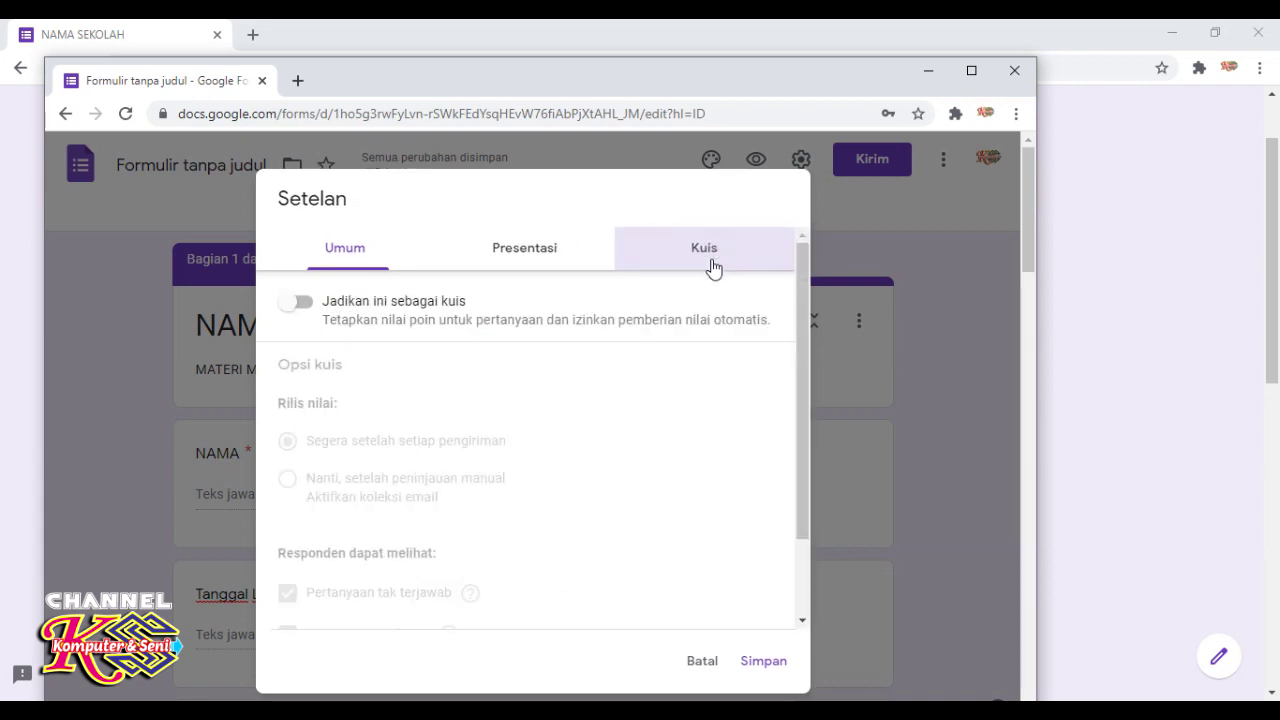
click(293, 311)
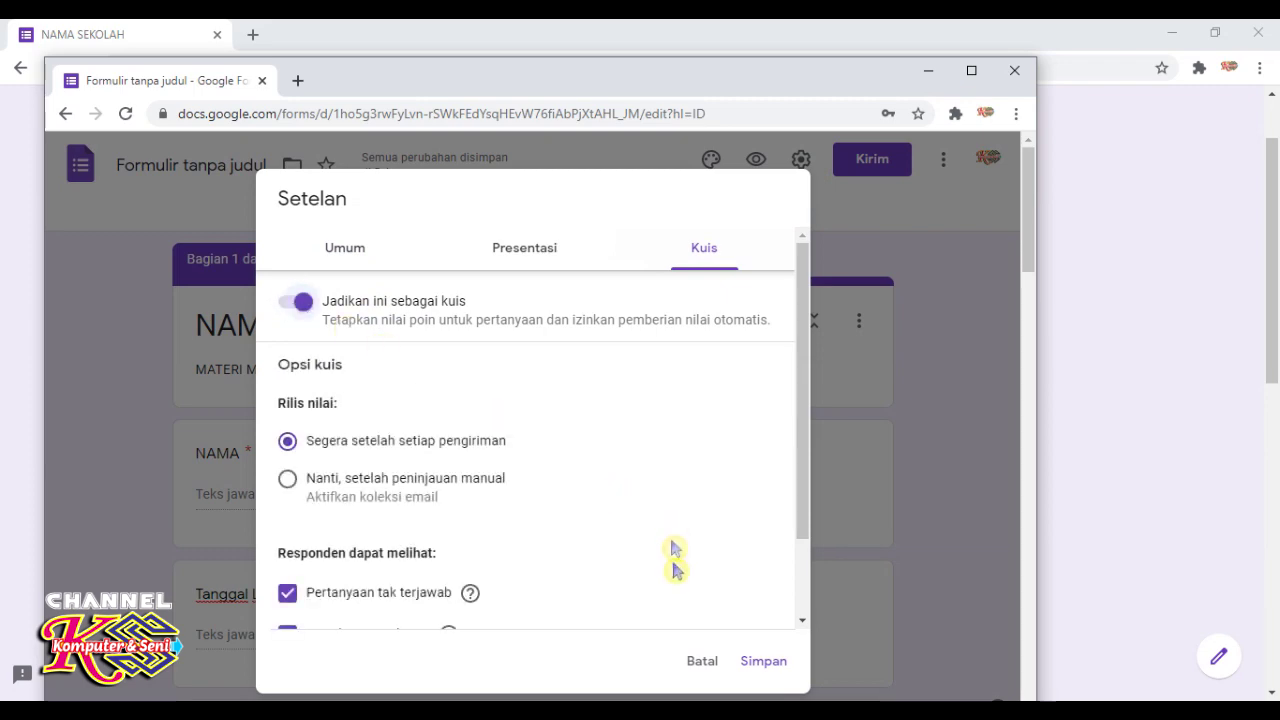
click(760, 668)
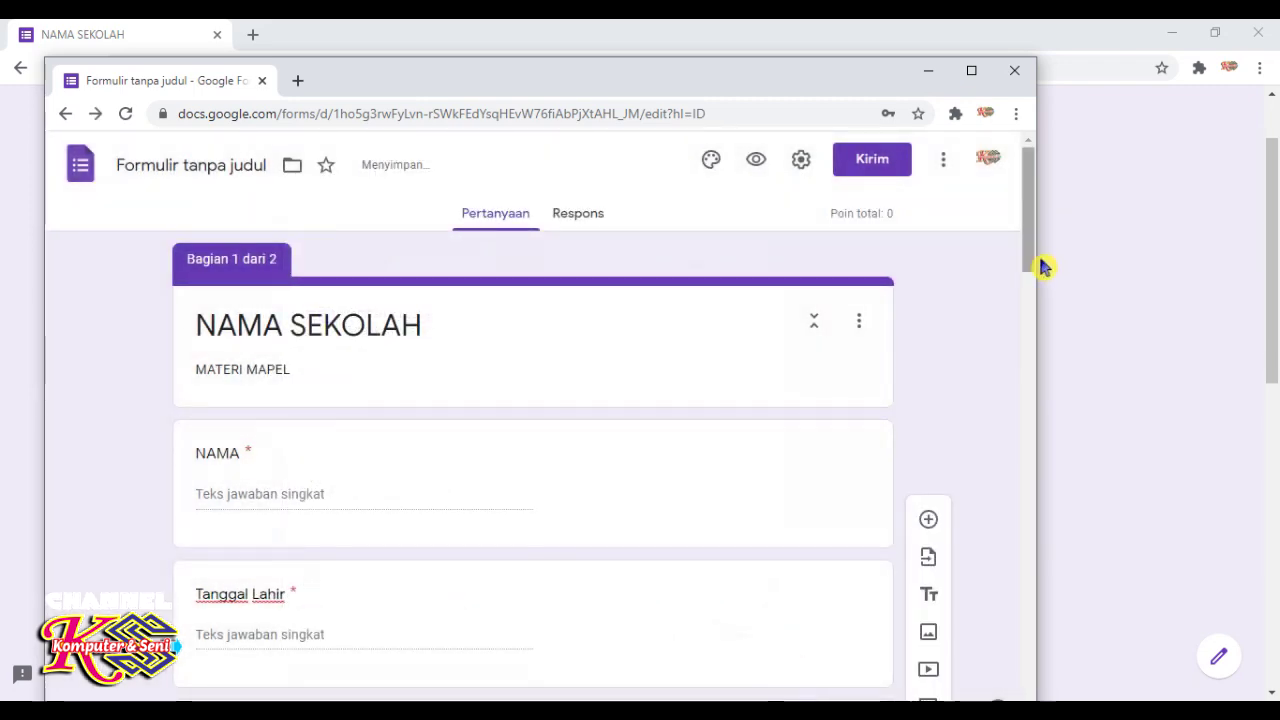
Set the "komponen yang menghasilkan keluaran" question's answer key to Actuator, worth 100 points
drag(1037, 257, 1002, 700)
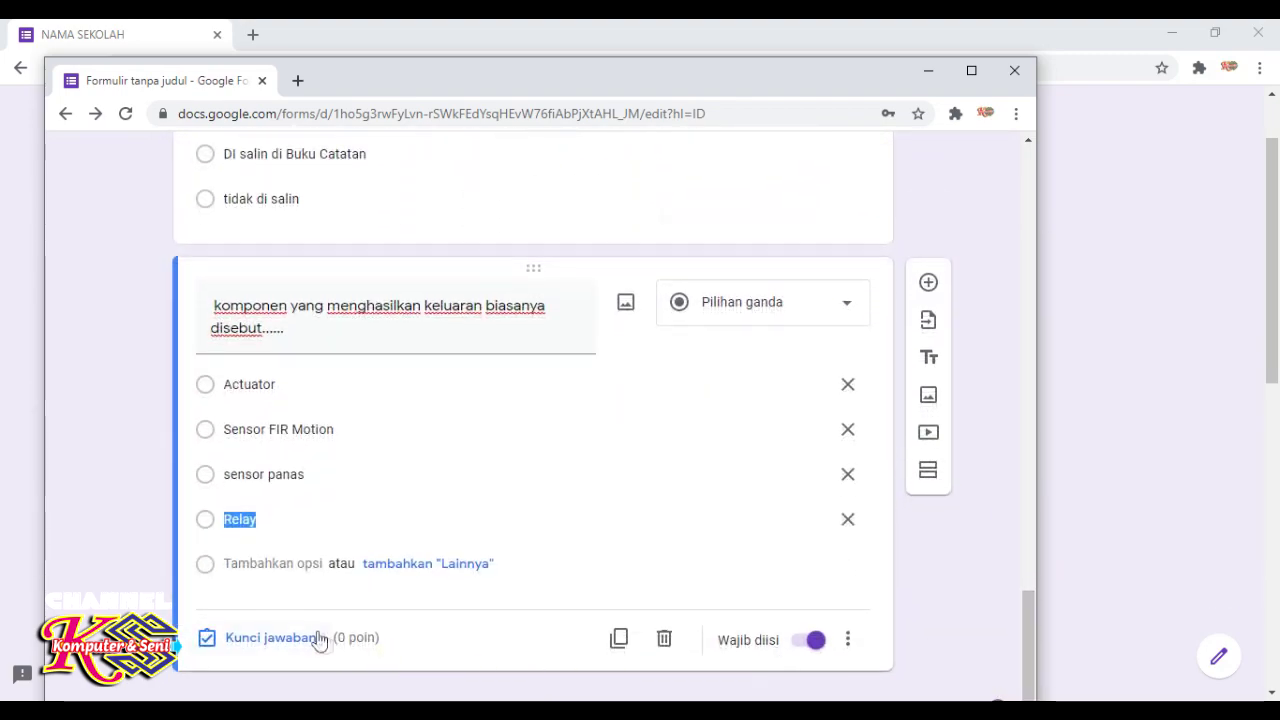
click(272, 640)
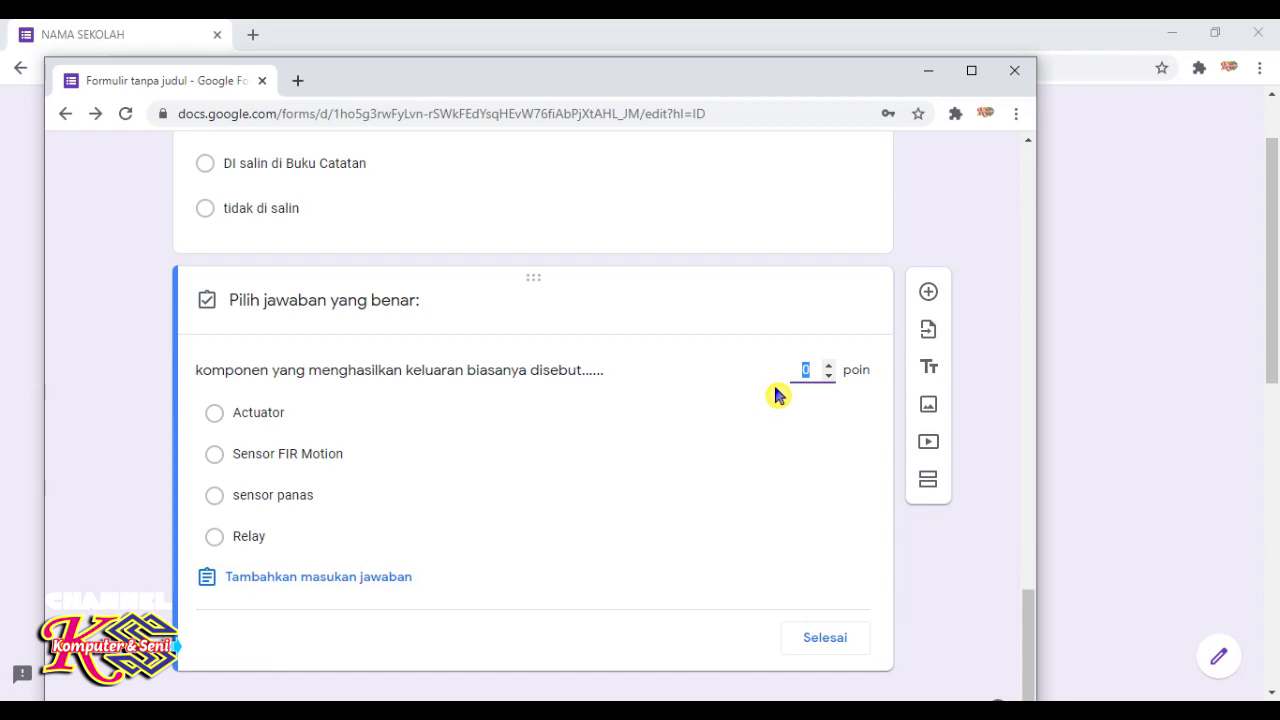
text(100)
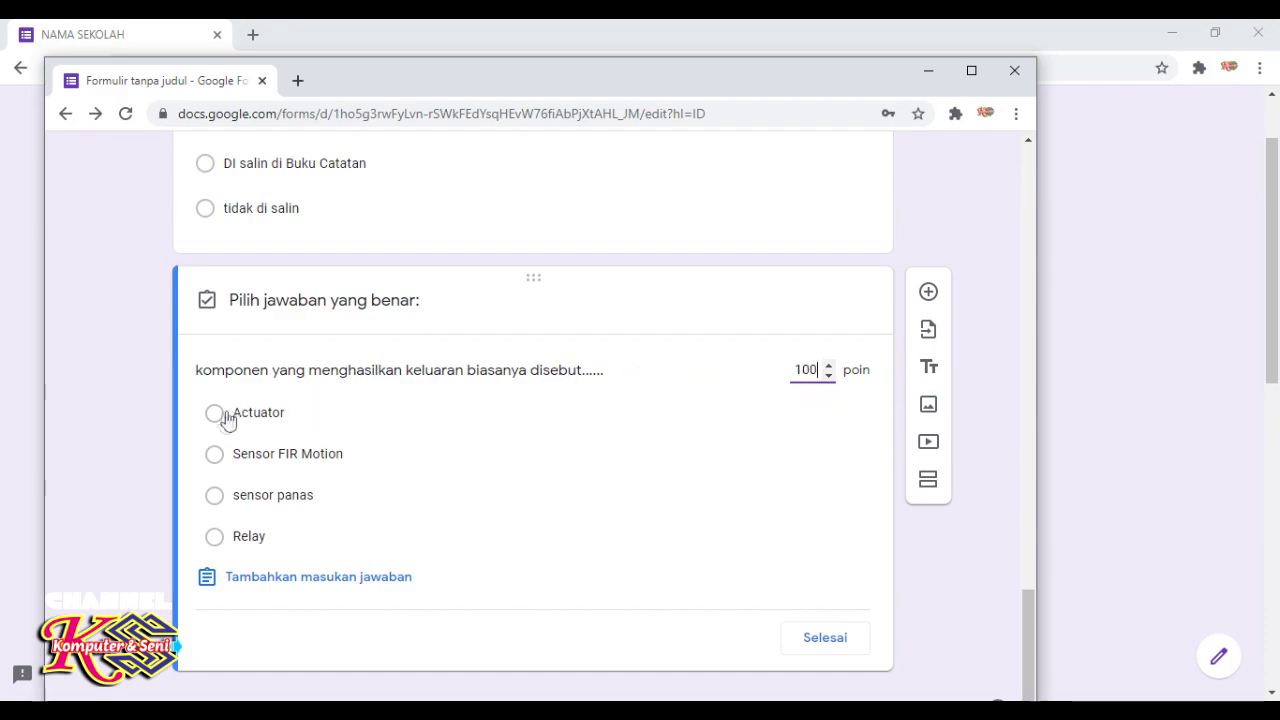
click(214, 413)
click(825, 637)
Preview the form, check the Kelas choices, try to advance with the required fields empty, and close the preview
drag(1037, 612, 1028, 150)
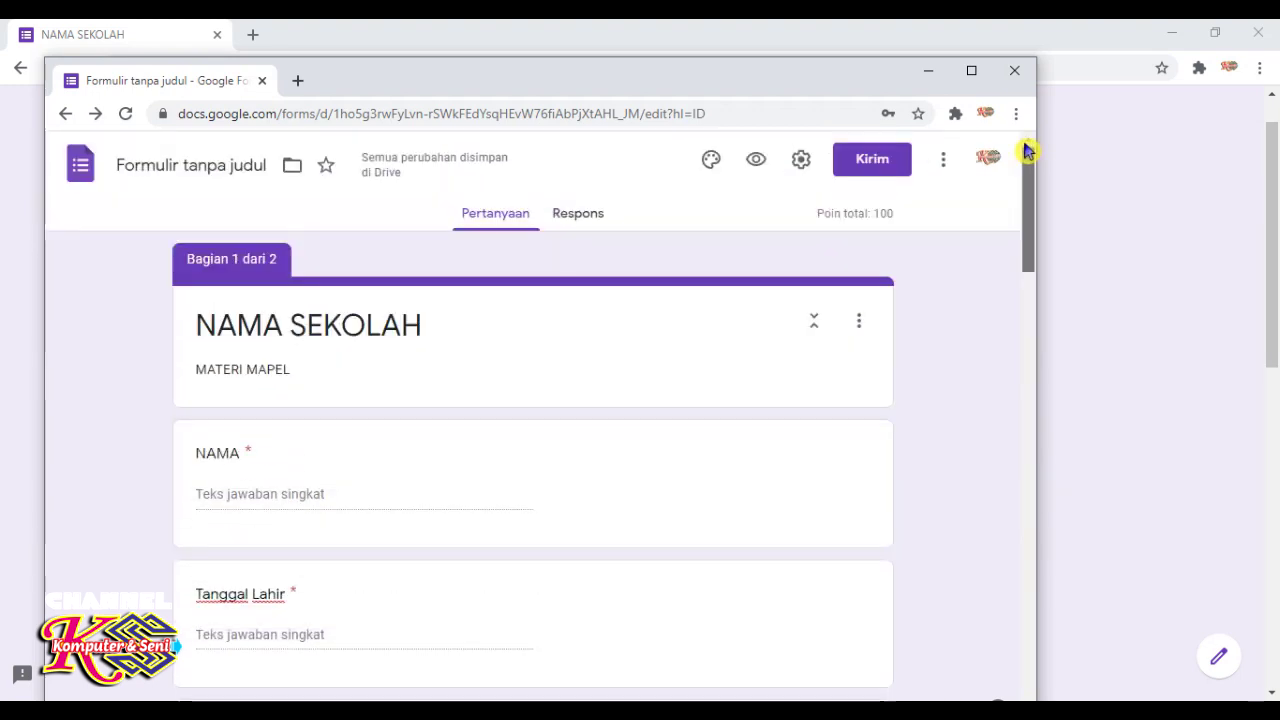
click(755, 162)
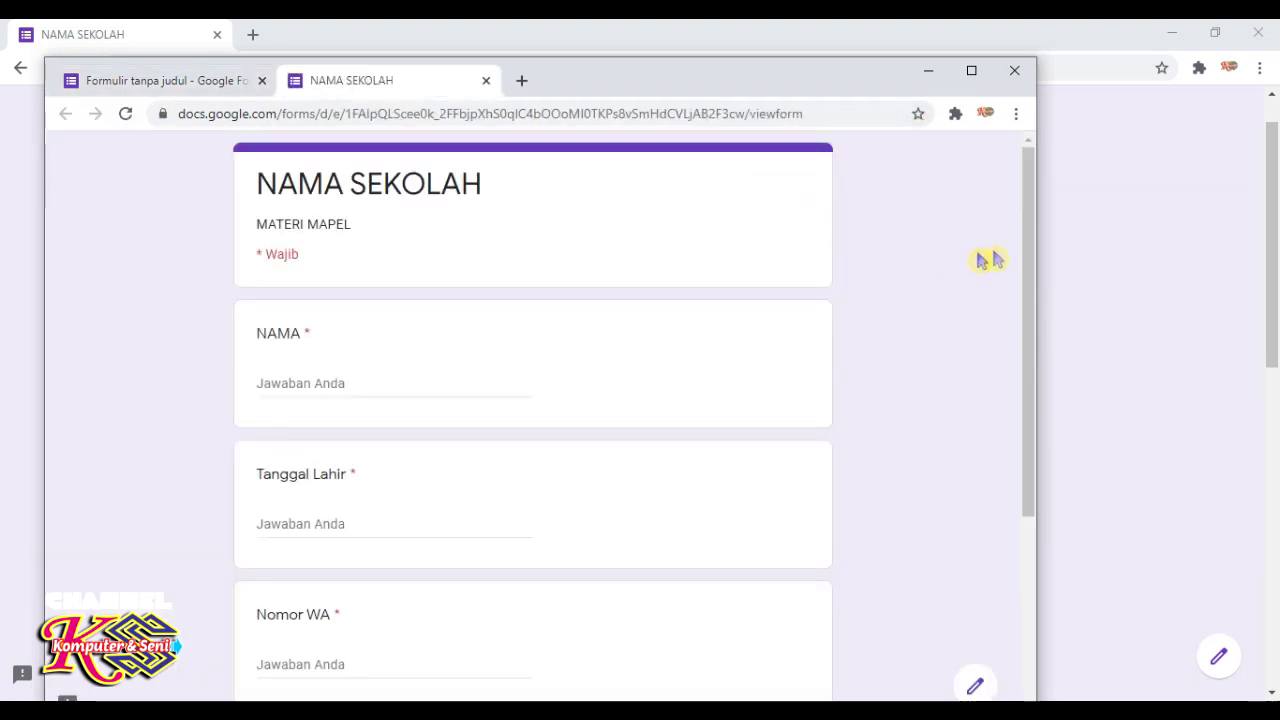
drag(1031, 191, 1017, 574)
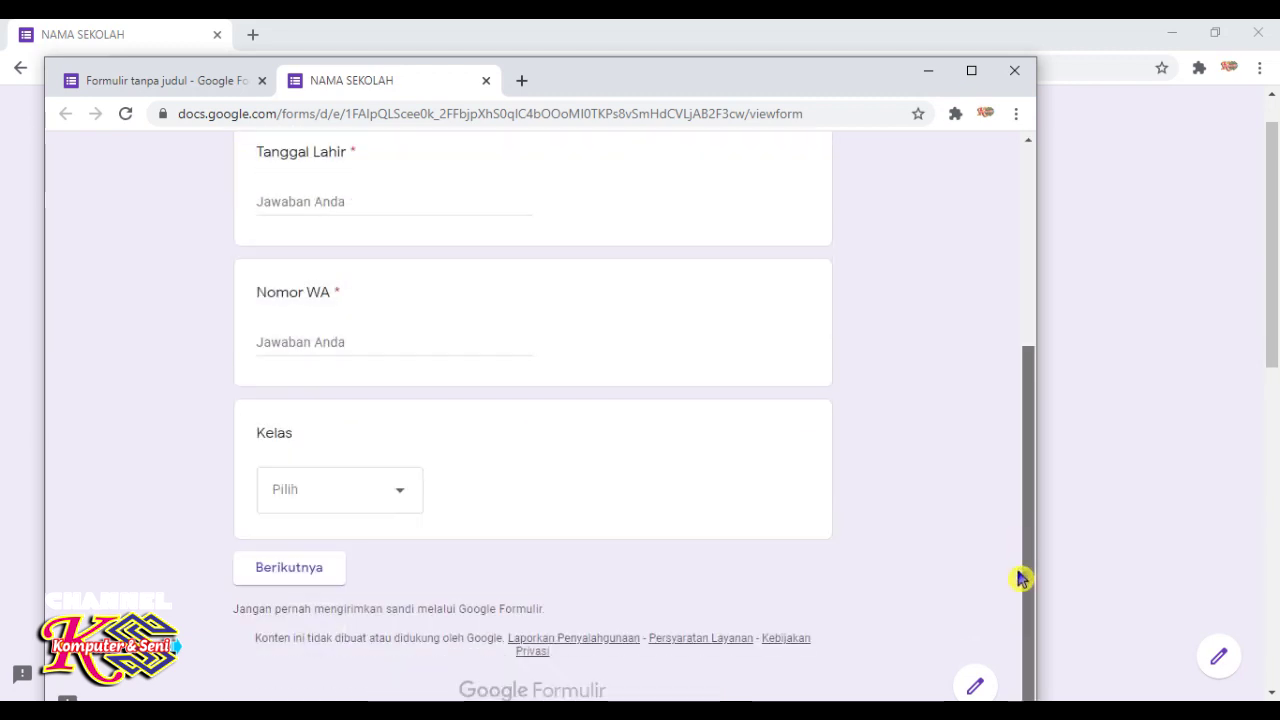
click(396, 506)
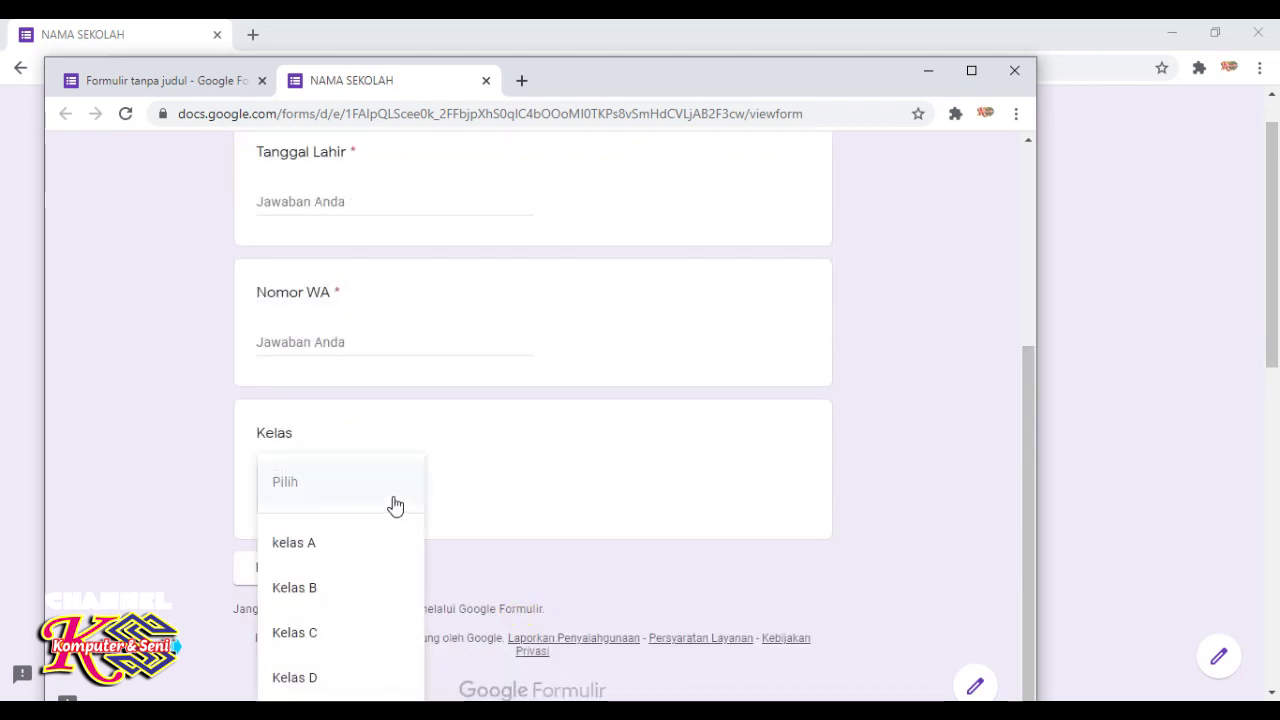
click(566, 517)
click(294, 572)
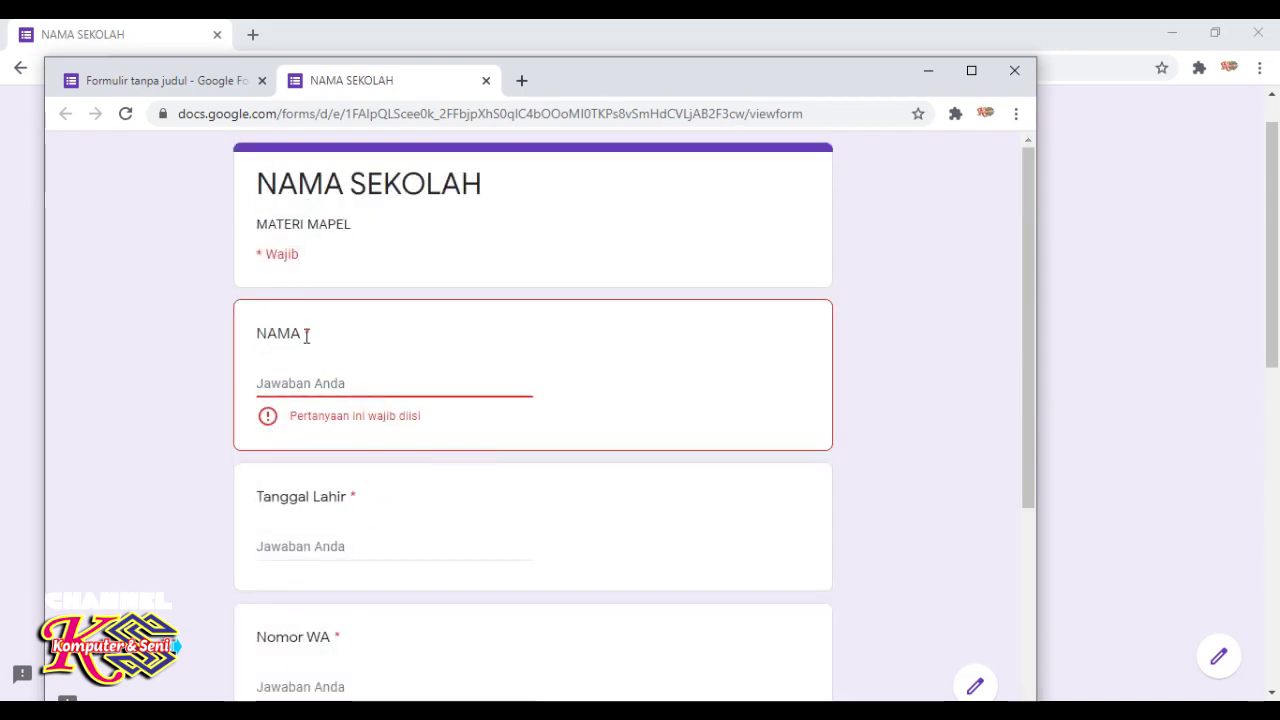
drag(1034, 243, 1030, 206)
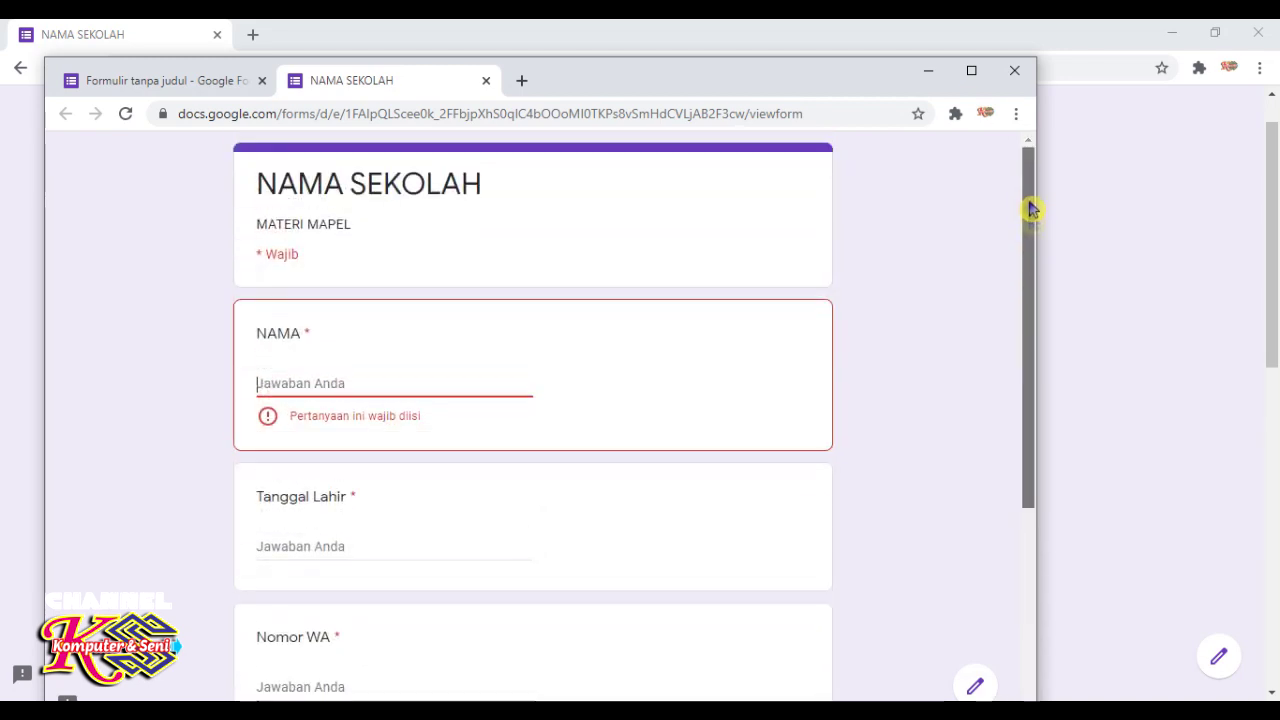
click(486, 81)
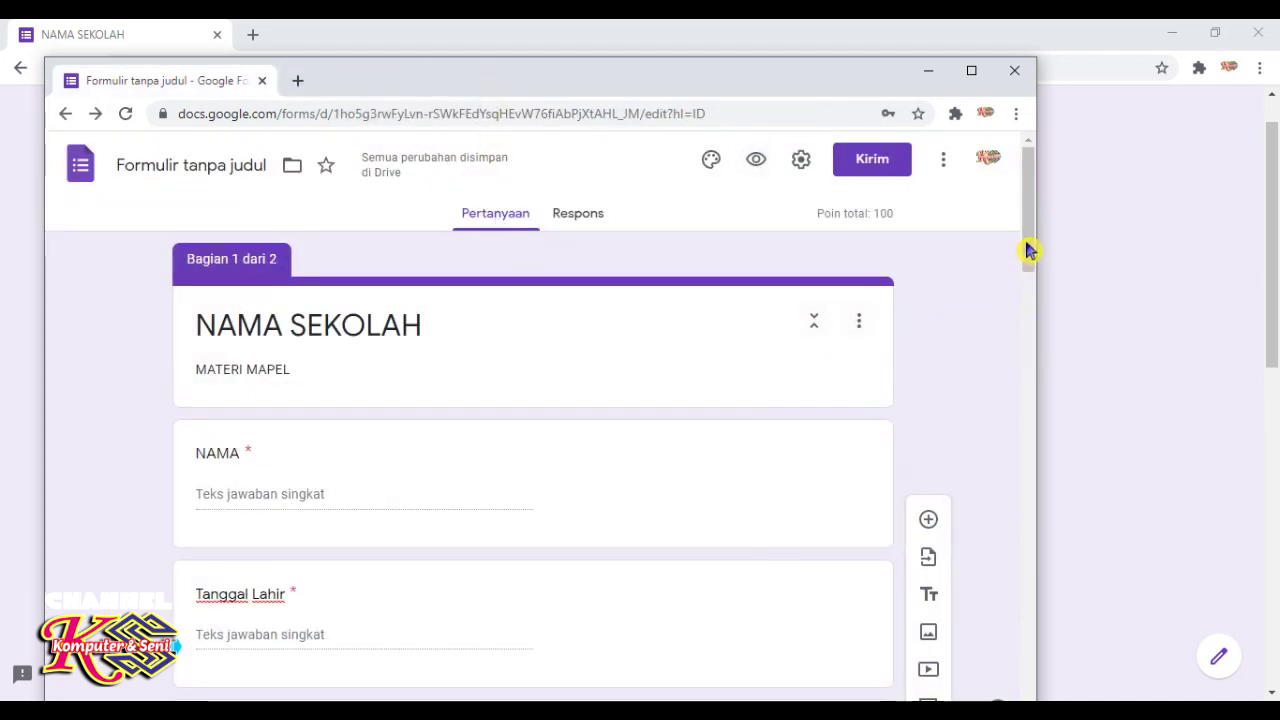
Insert the coloured-pencils header image from the Kantor dan Sekolah themes and set the theme colour to yellow
drag(1034, 257, 1017, 200)
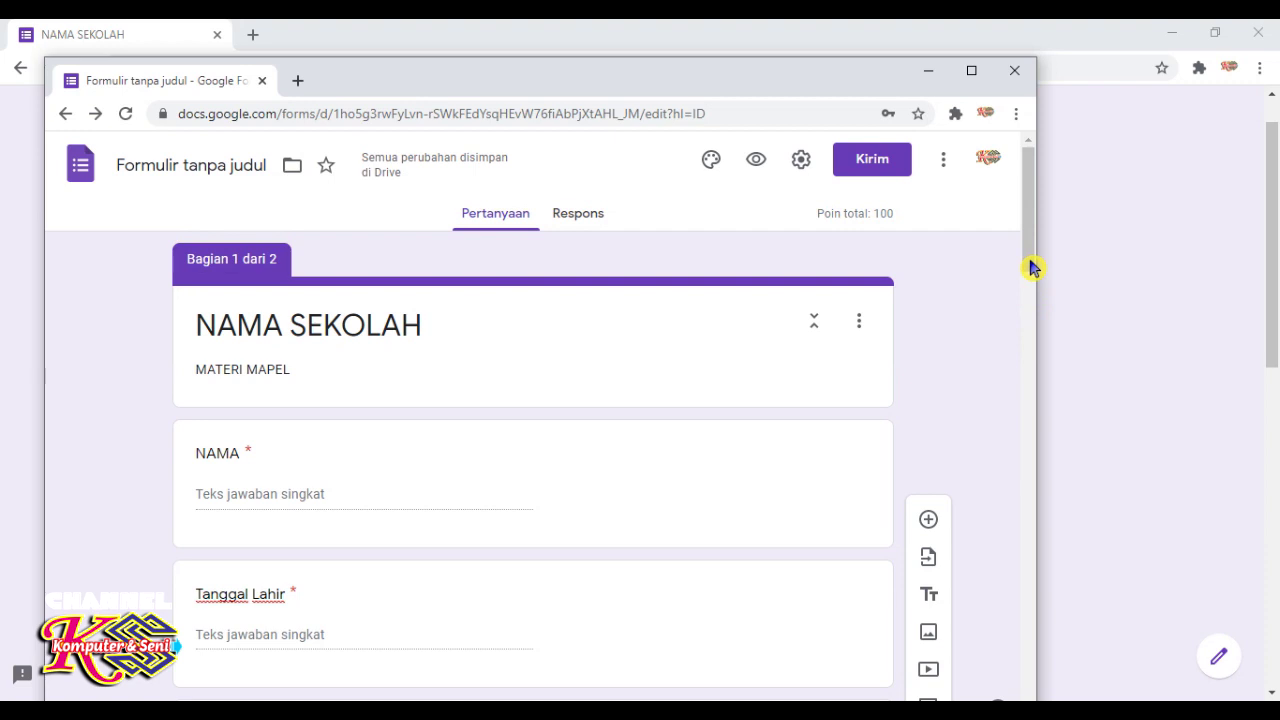
click(711, 163)
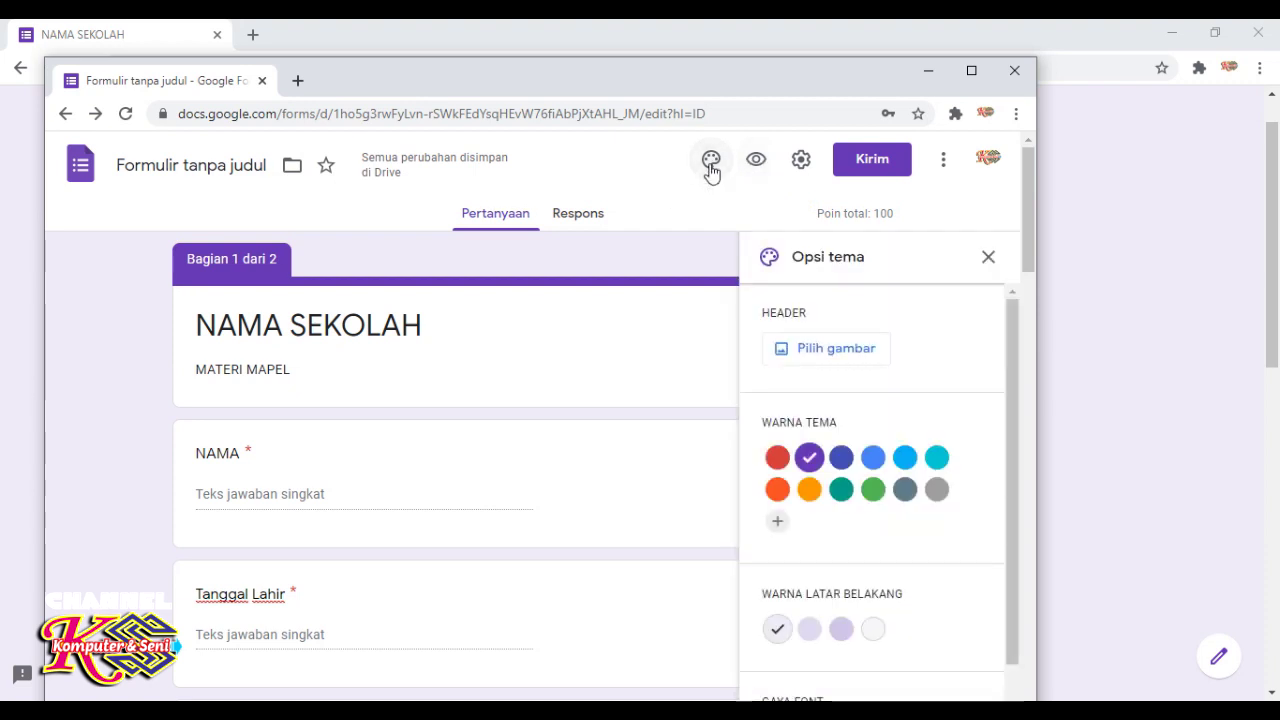
click(829, 350)
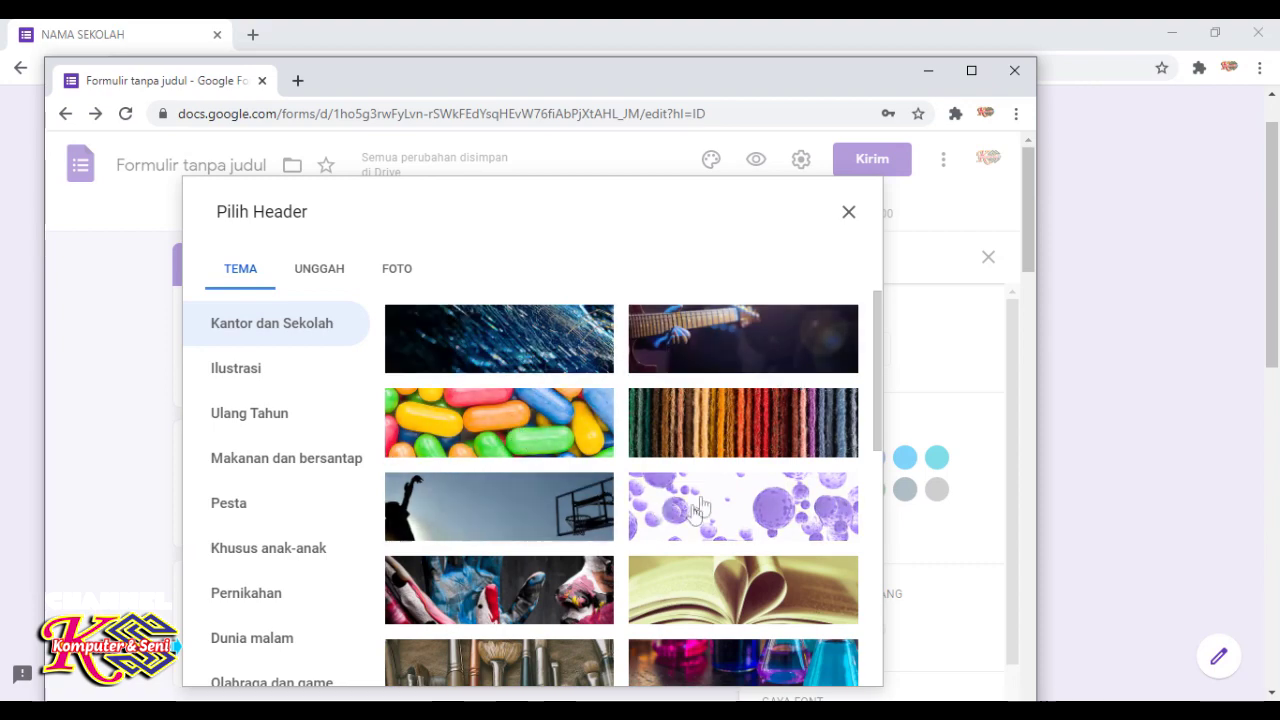
mouse_move(880, 332)
mouse_down()
mouse_move(908, 509)
mouse_move(894, 323)
mouse_up()
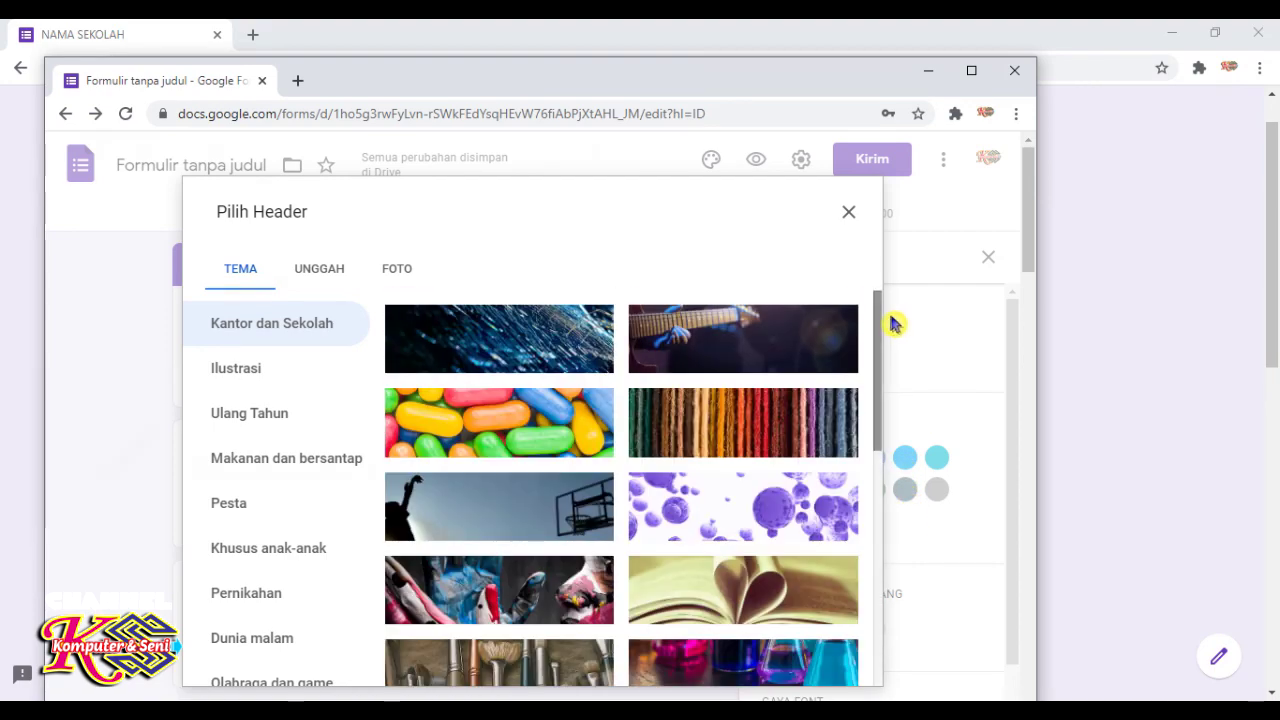
drag(890, 428, 889, 560)
click(785, 358)
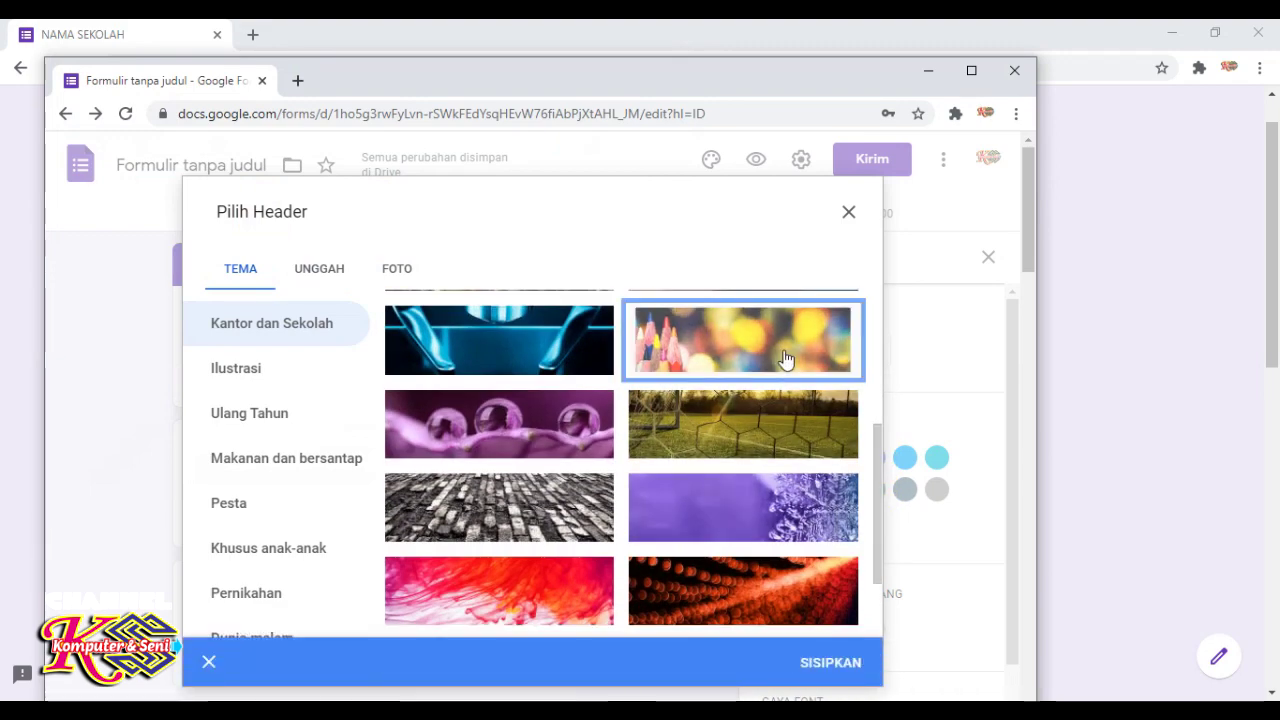
click(830, 664)
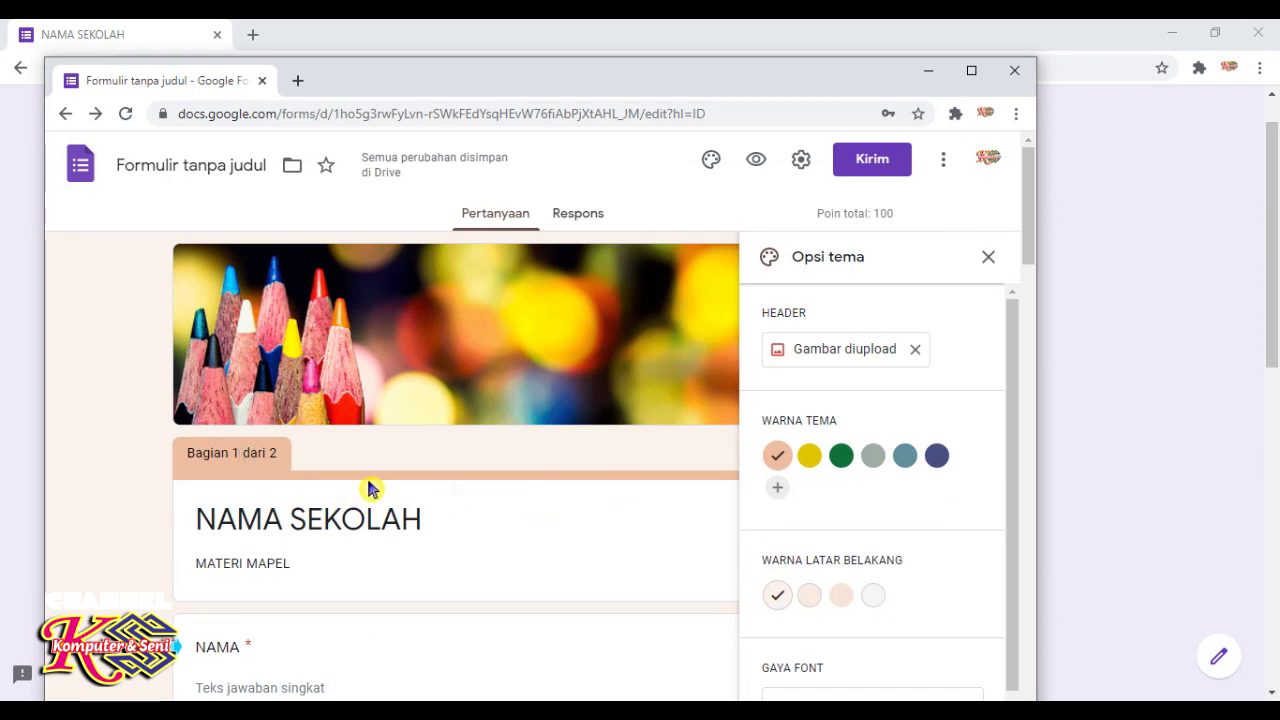
click(810, 457)
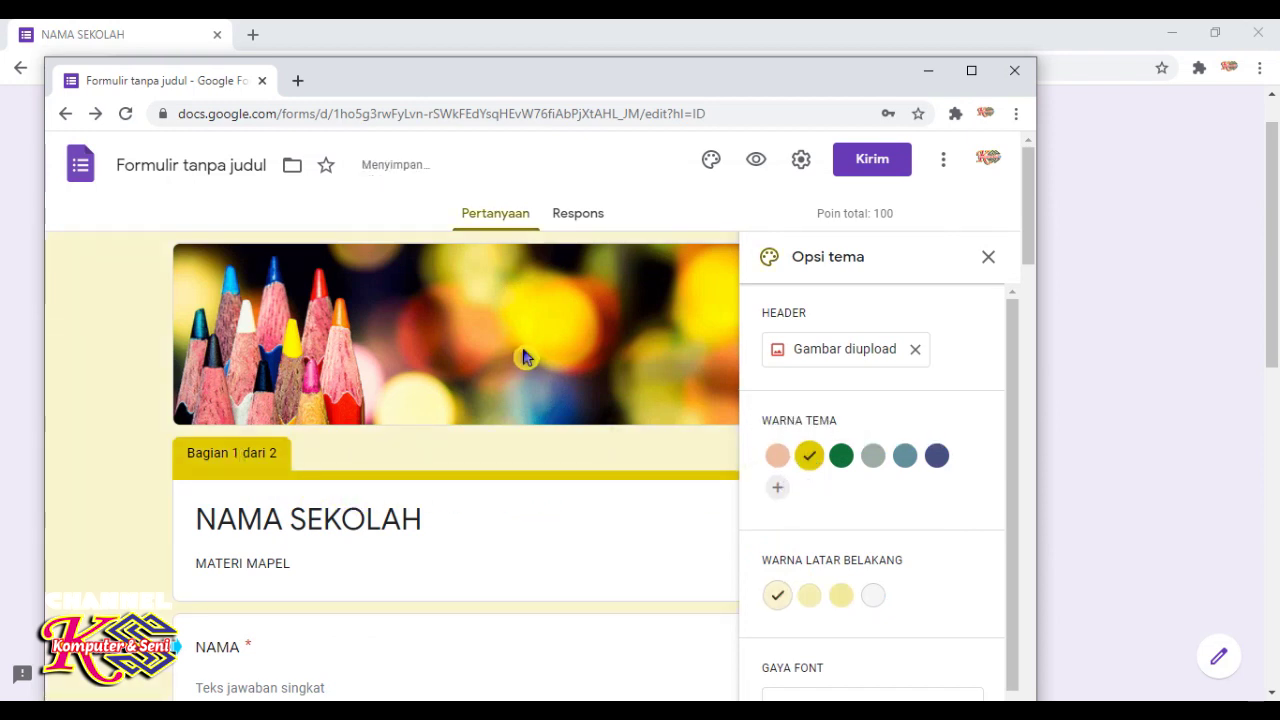
Preview the themed form, test advancing with empty required fields, fill in the name and try advancing again
click(757, 162)
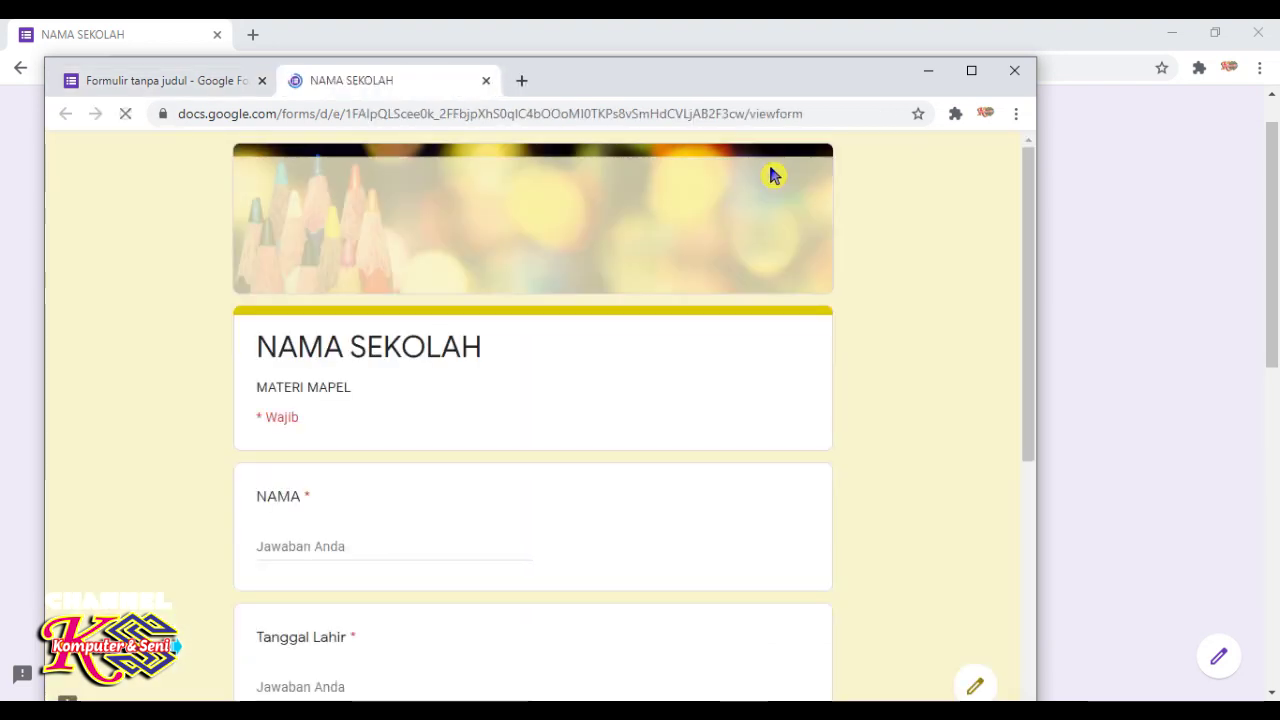
drag(1032, 286, 1030, 540)
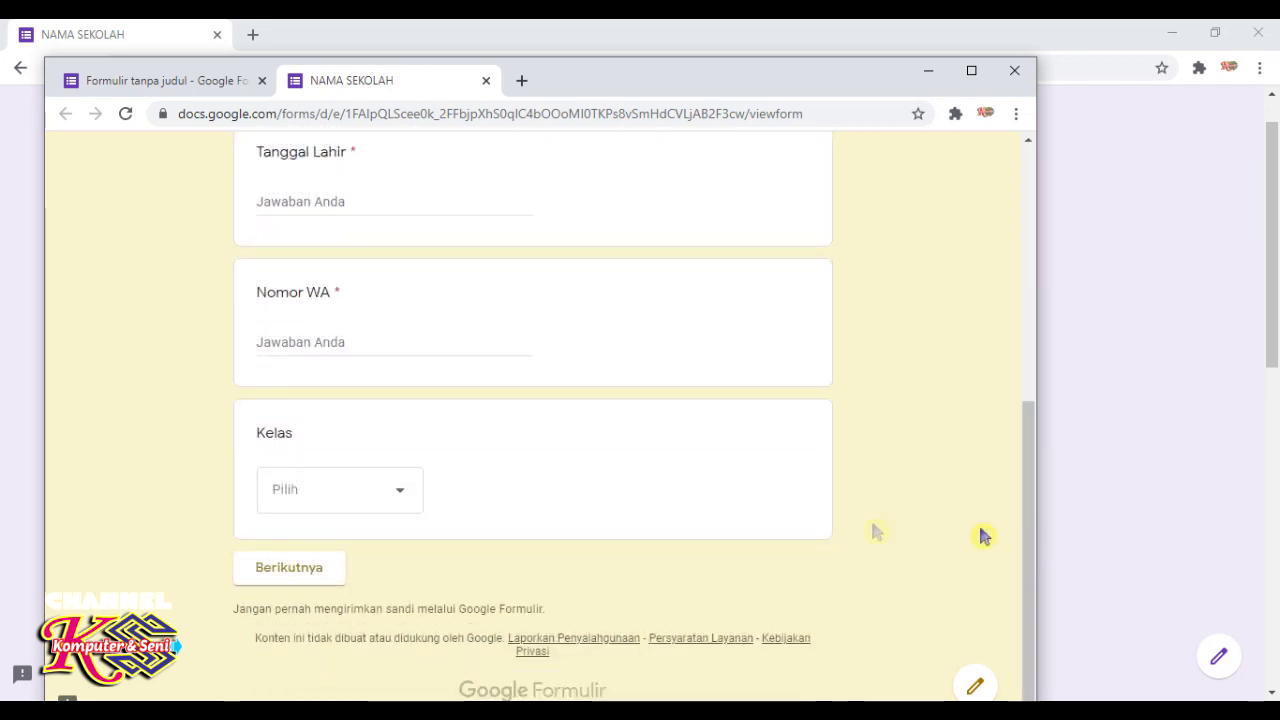
click(290, 568)
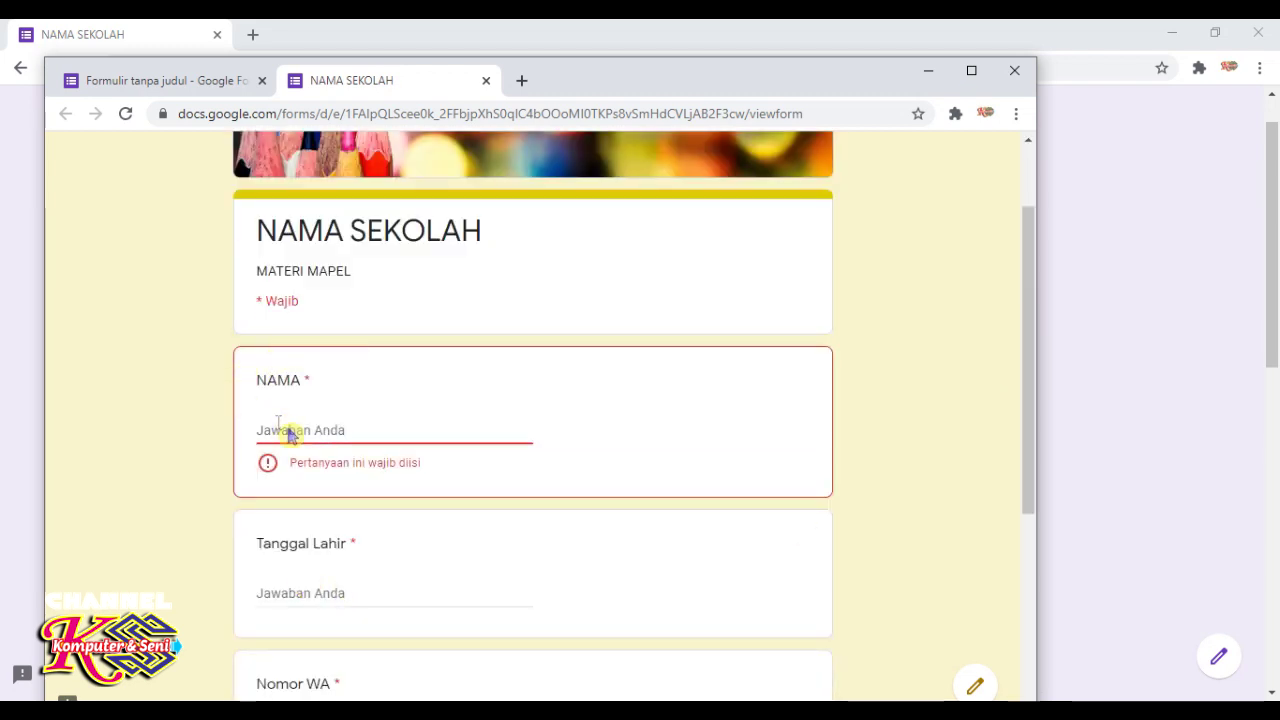
text(a)
drag(1034, 357, 1034, 533)
click(300, 603)
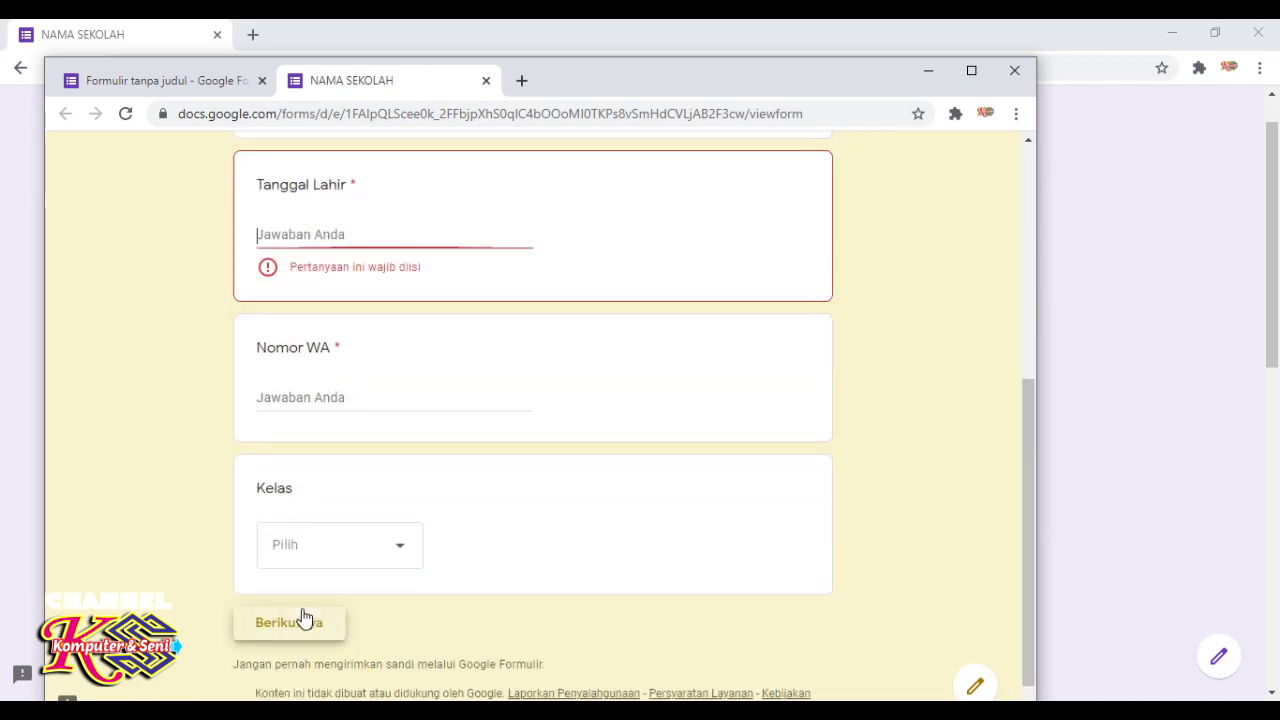
Fill in the preview's date of birth and WhatsApp number, choose kelas A, and advance to the next section
click(274, 229)
text(12)
click(263, 366)
text(12)
click(366, 536)
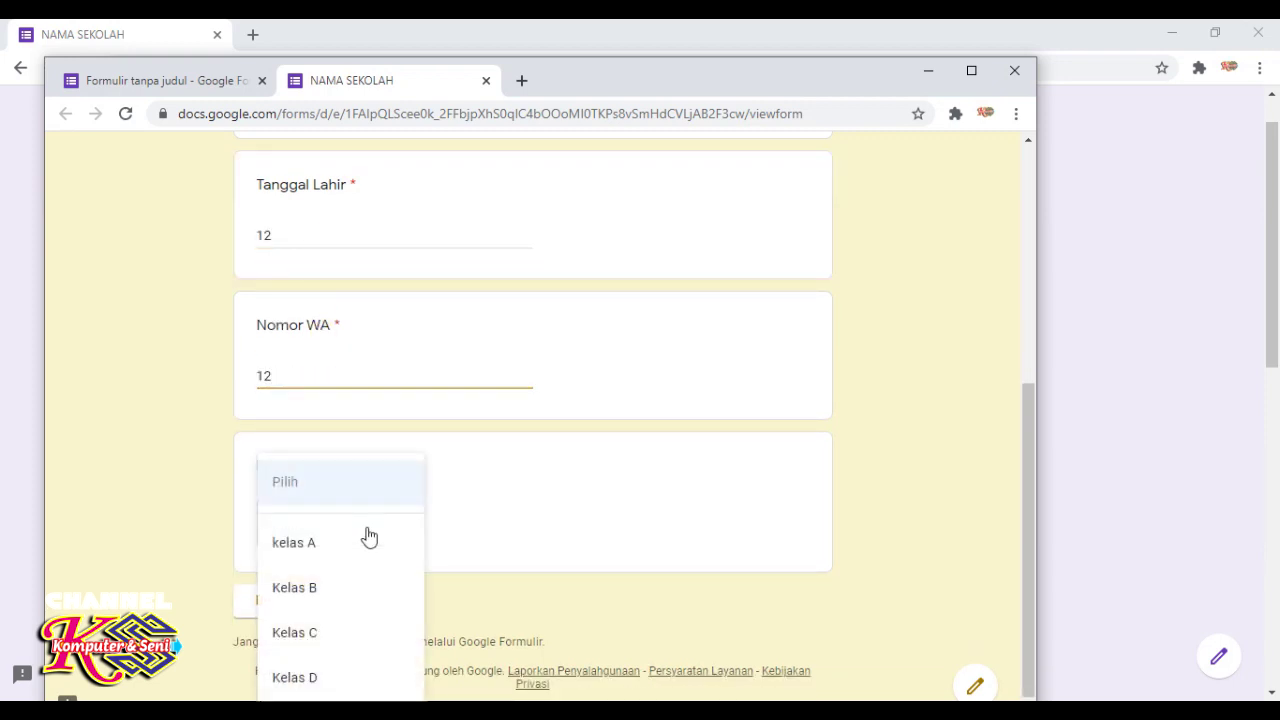
click(319, 550)
click(325, 605)
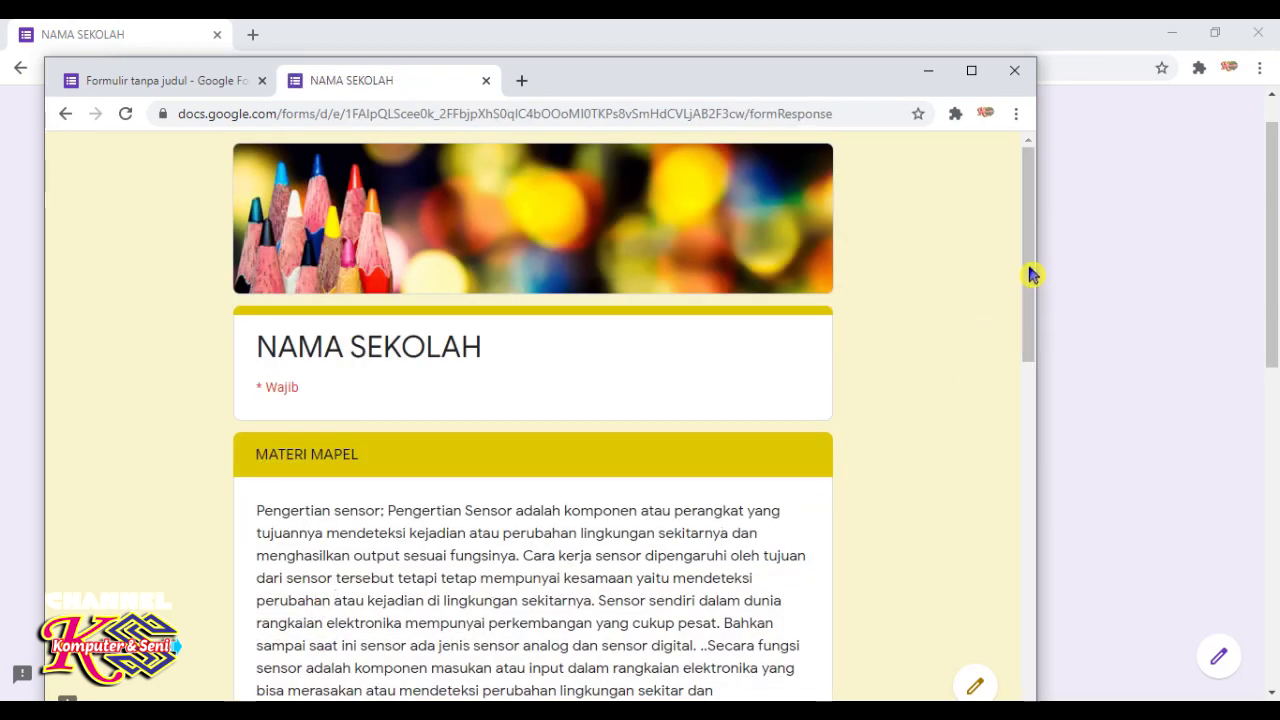
Review the MATERI MAPEL section of the preview, select "DI salin di Buku Catatan", and close the preview without submitting
drag(1033, 274, 1033, 400)
click(1034, 395)
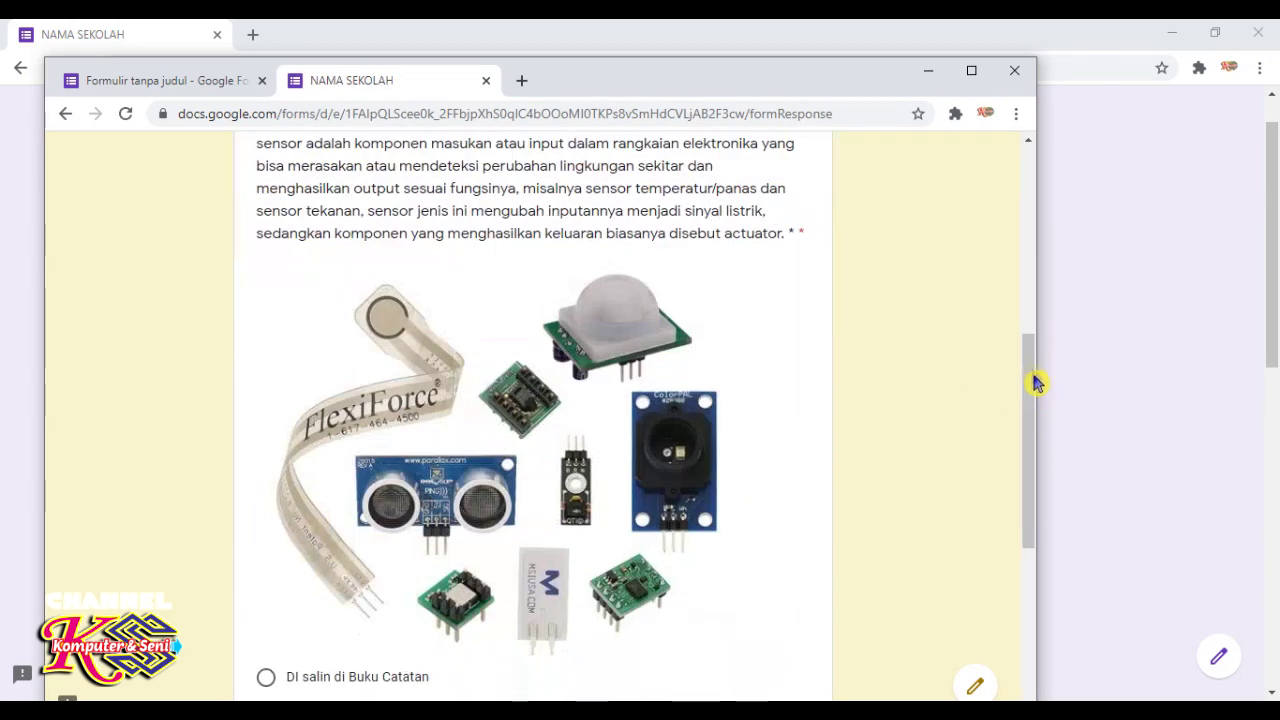
drag(1034, 397, 1049, 484)
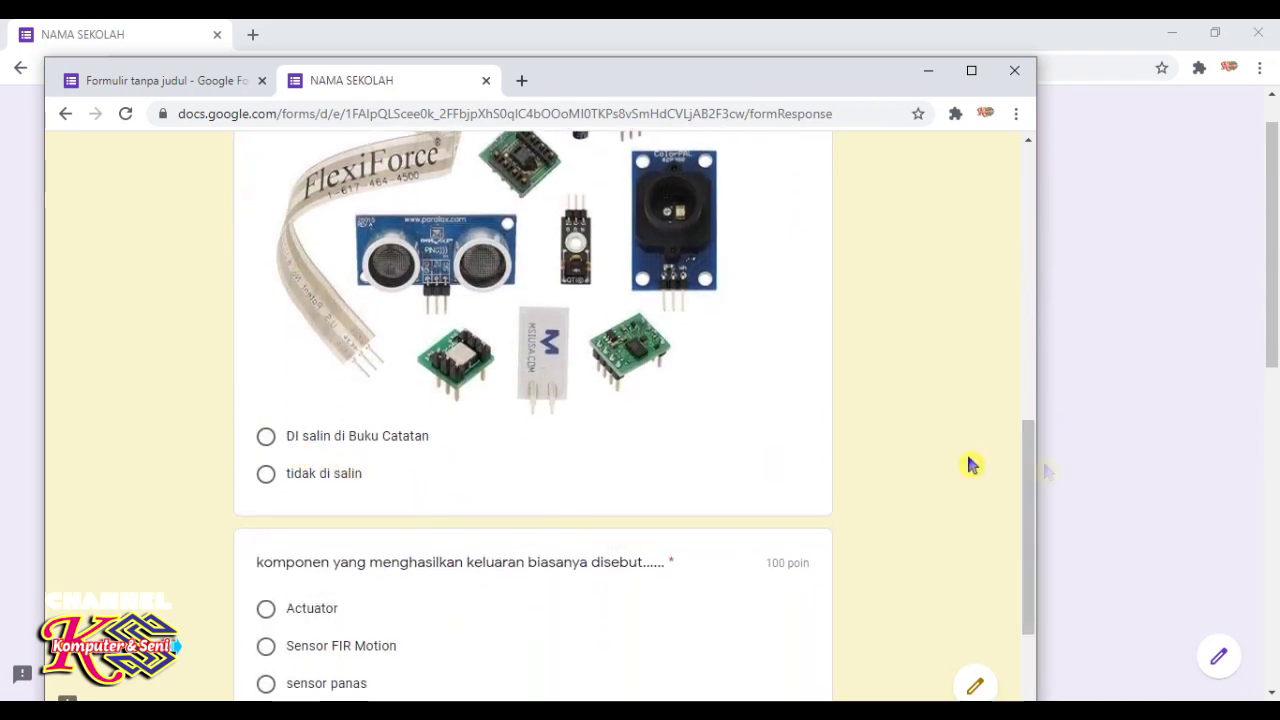
drag(1029, 463, 1037, 357)
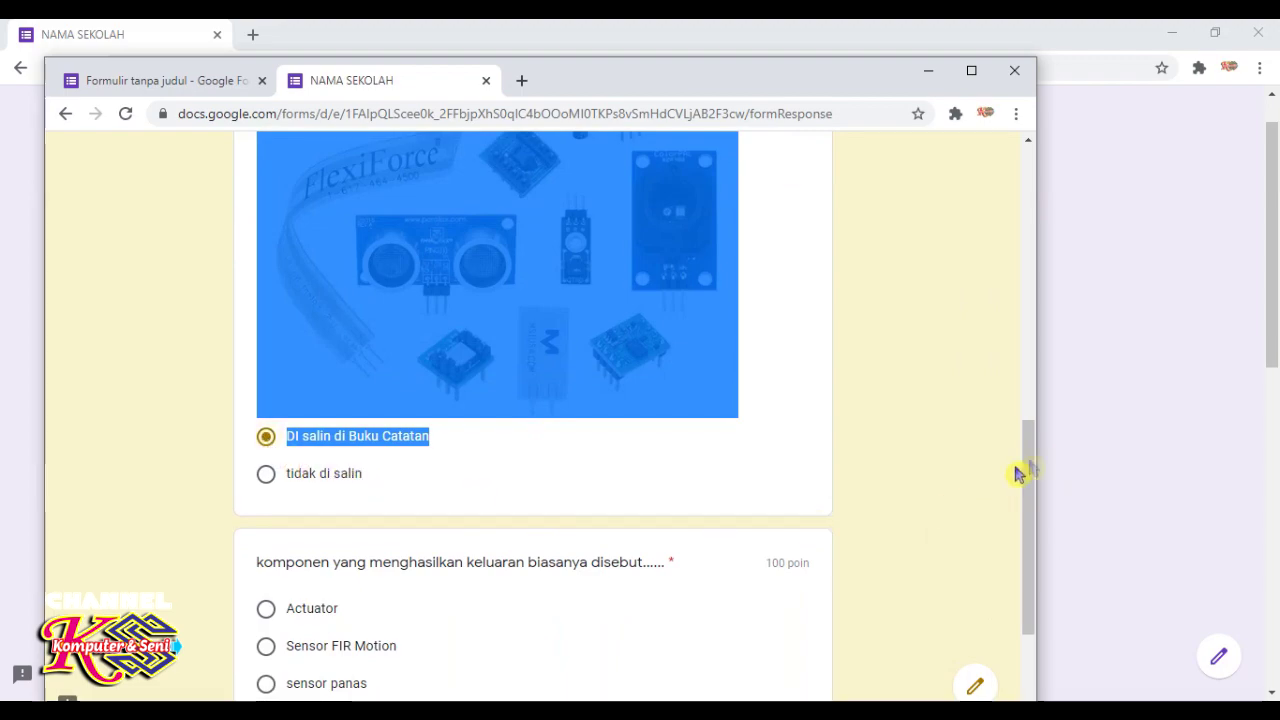
drag(1034, 457, 1040, 154)
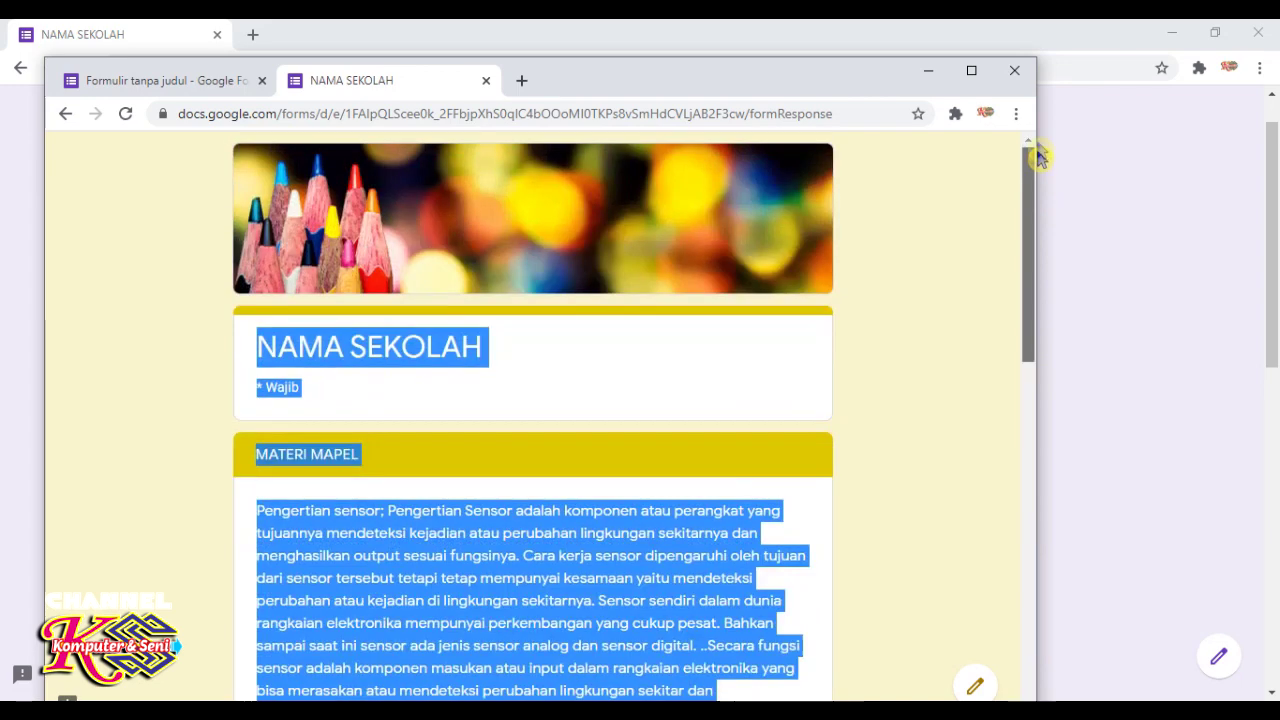
click(486, 81)
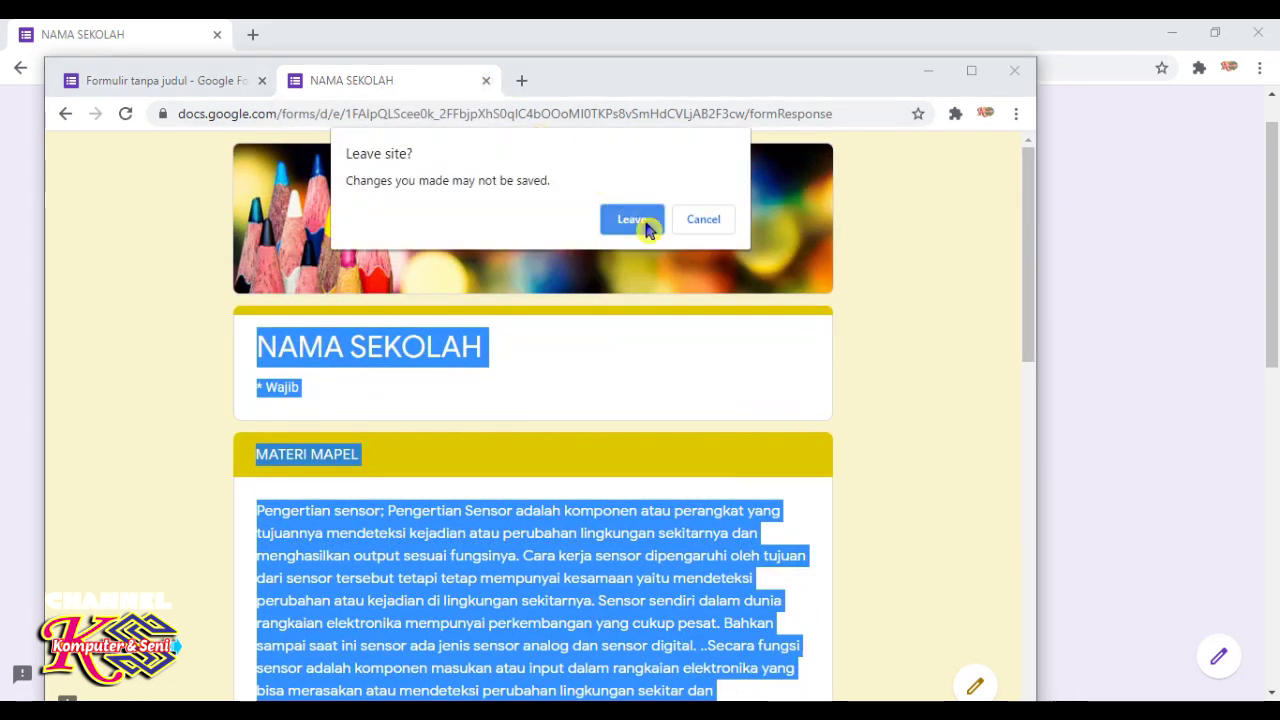
click(640, 218)
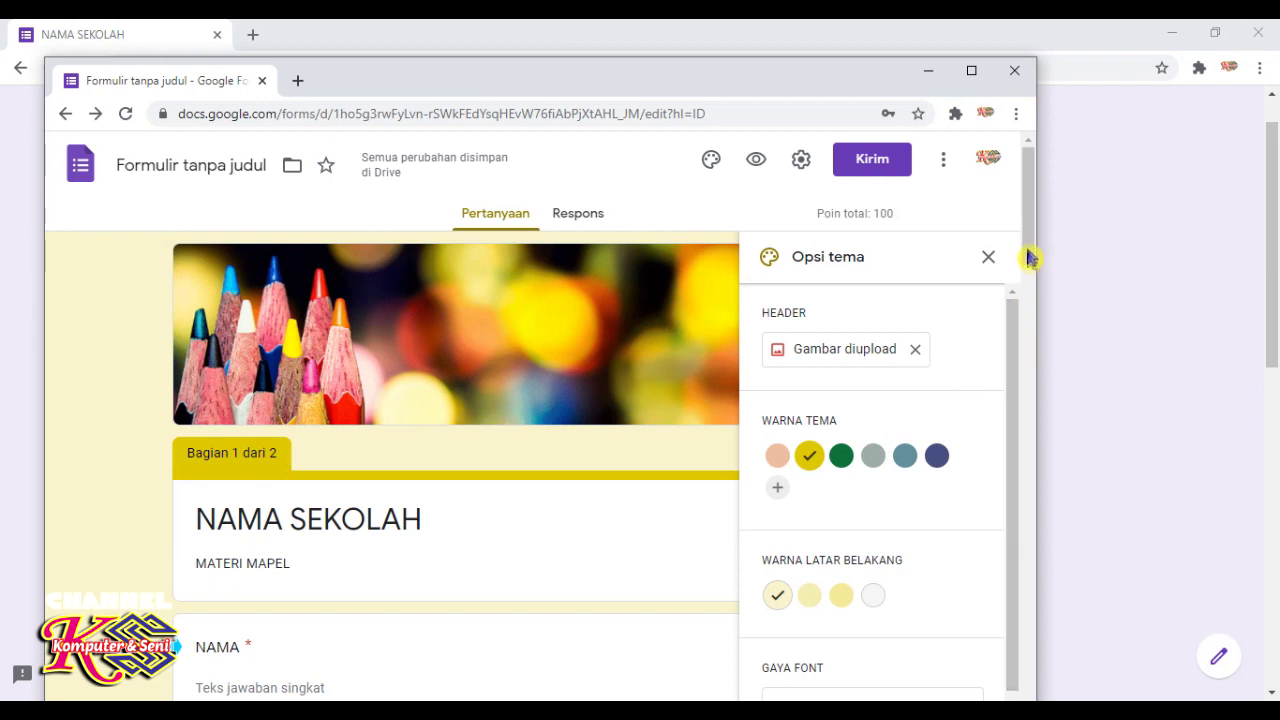
Link the form's responses to a new spreadsheet named "Formulir tanpa judul (Respons)", and close that spreadsheet
key(ctrl+a)
click(622, 284)
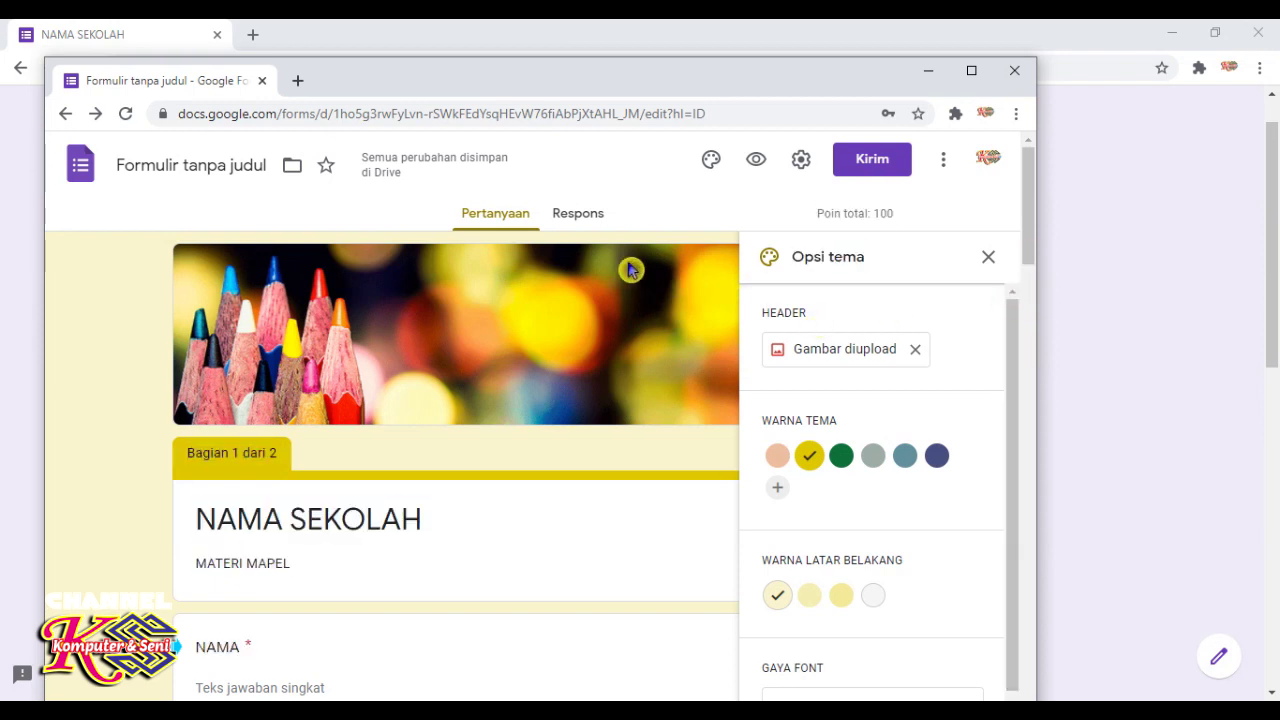
click(578, 222)
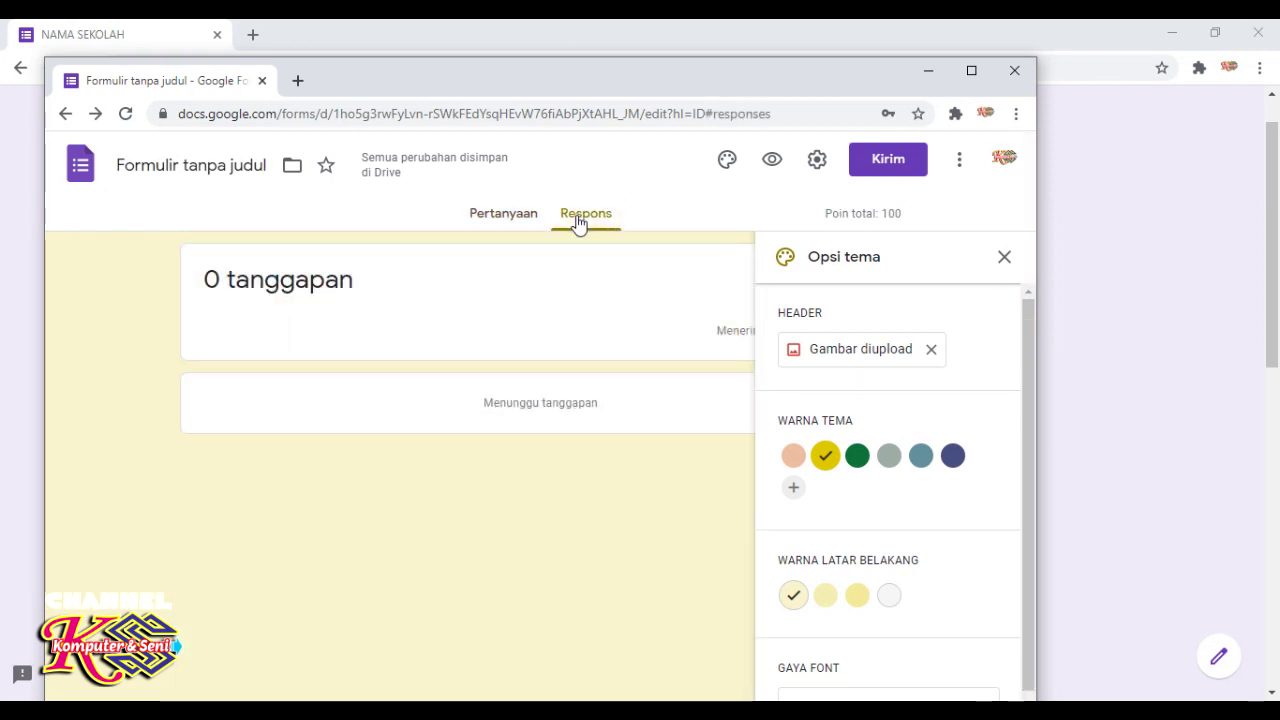
click(1005, 260)
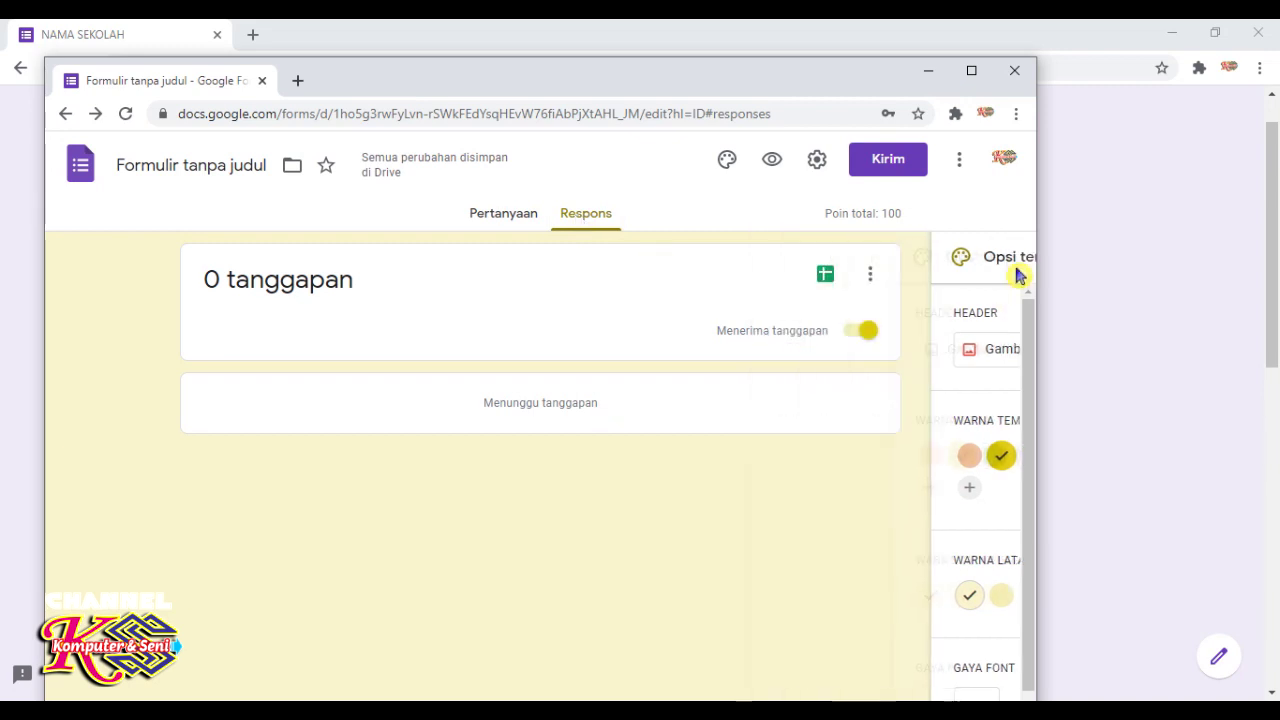
click(825, 276)
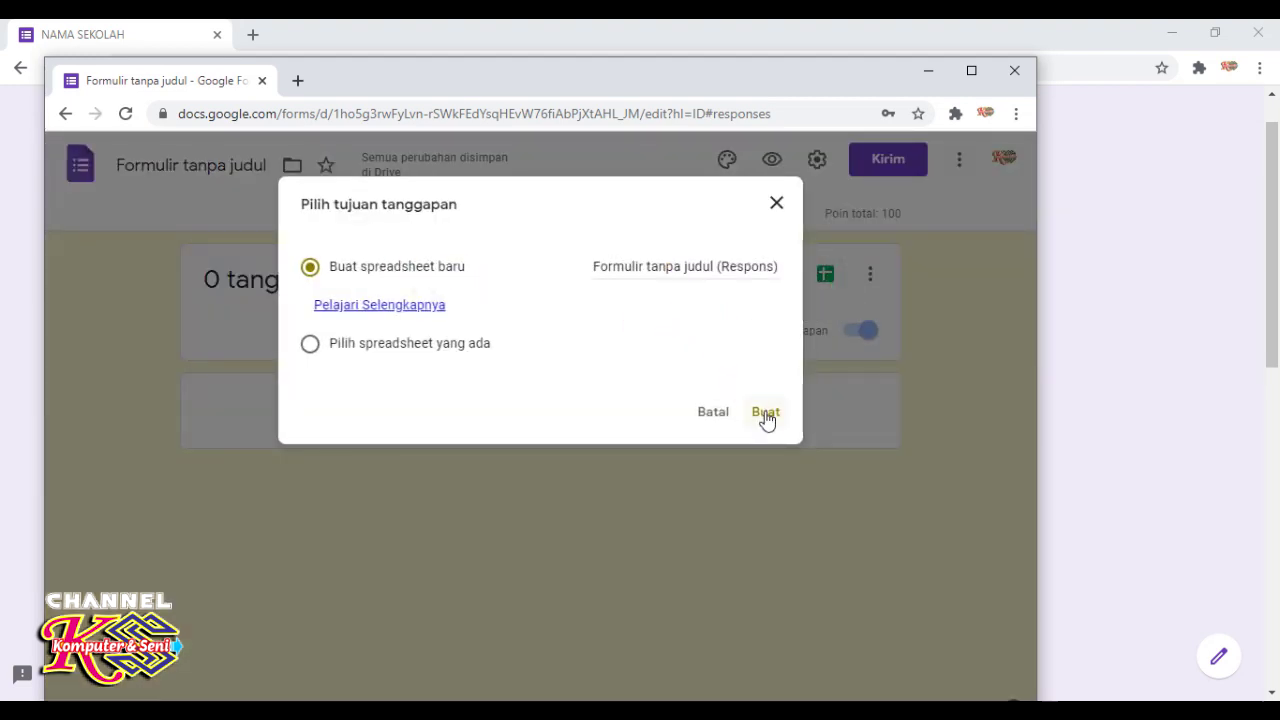
click(766, 413)
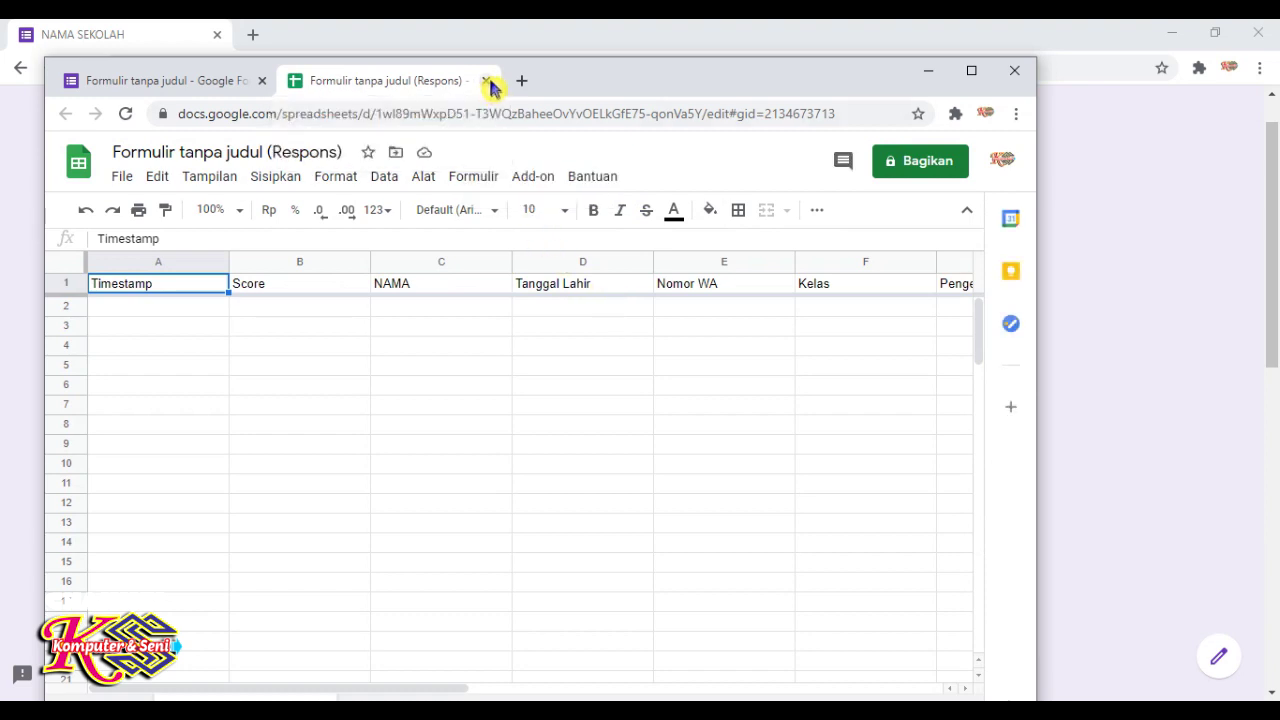
click(486, 82)
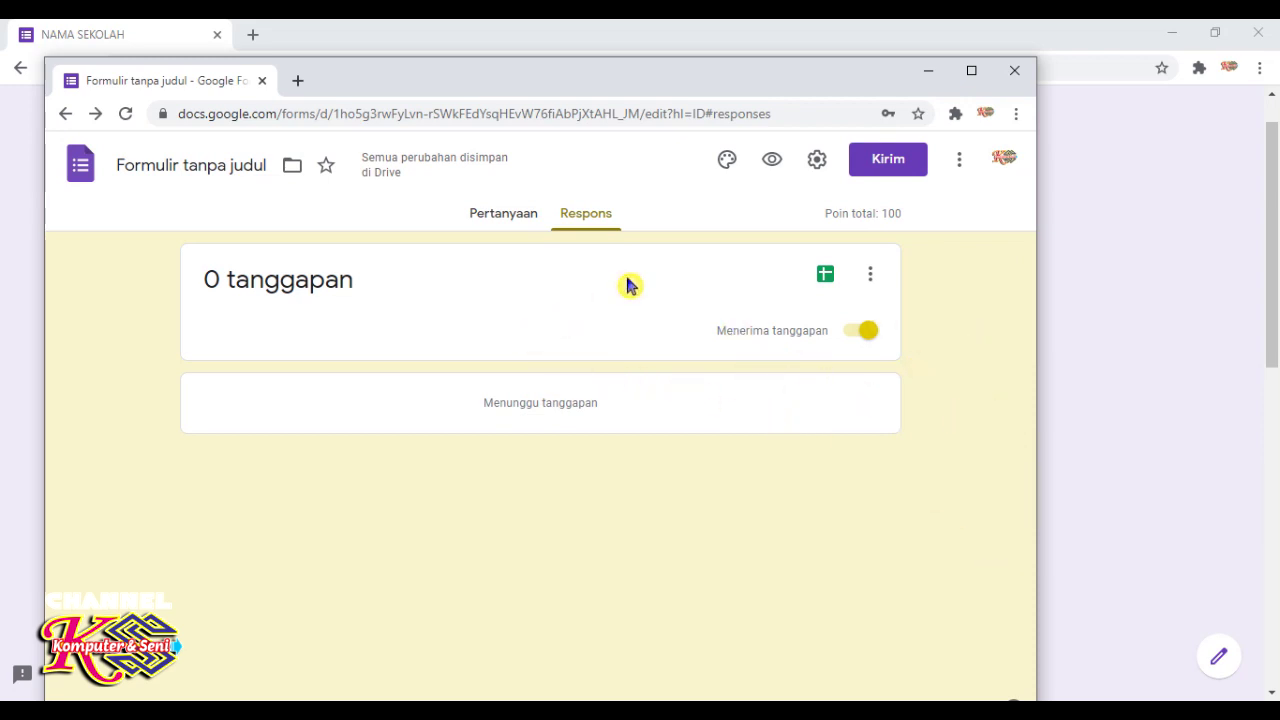
Copy the form's shortened sharing link from the send options and close the dialog
click(521, 222)
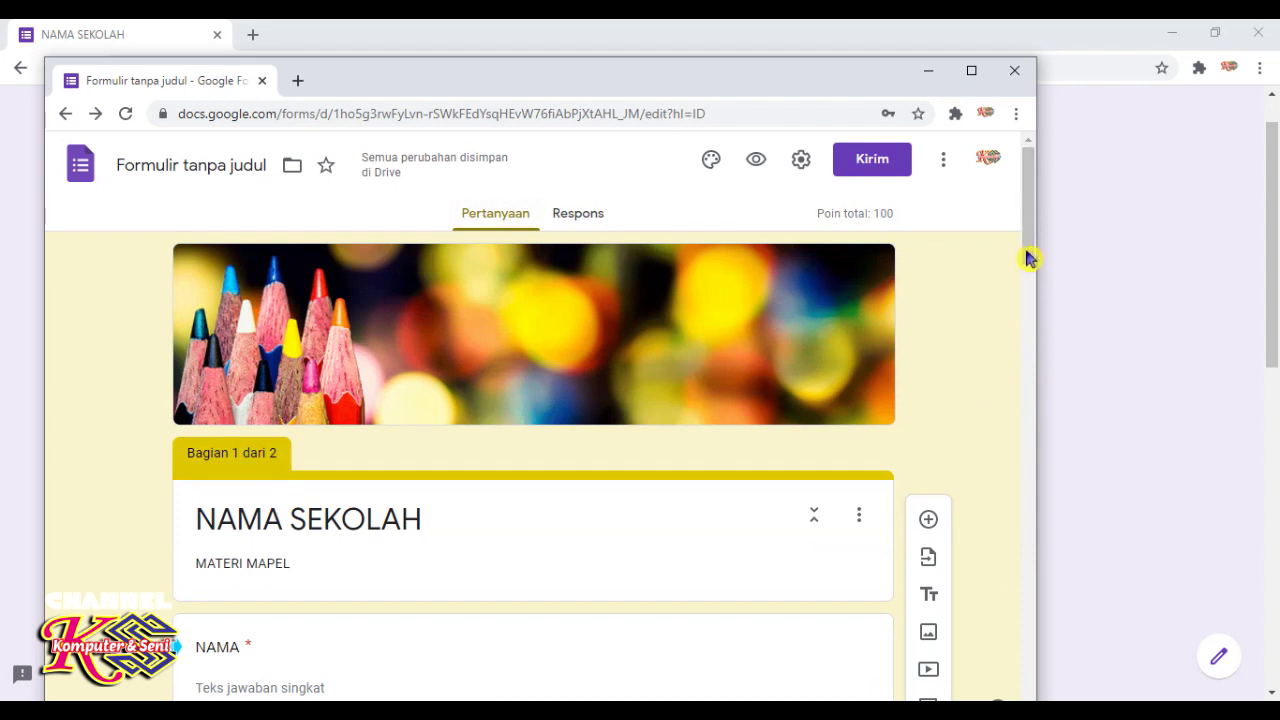
click(880, 176)
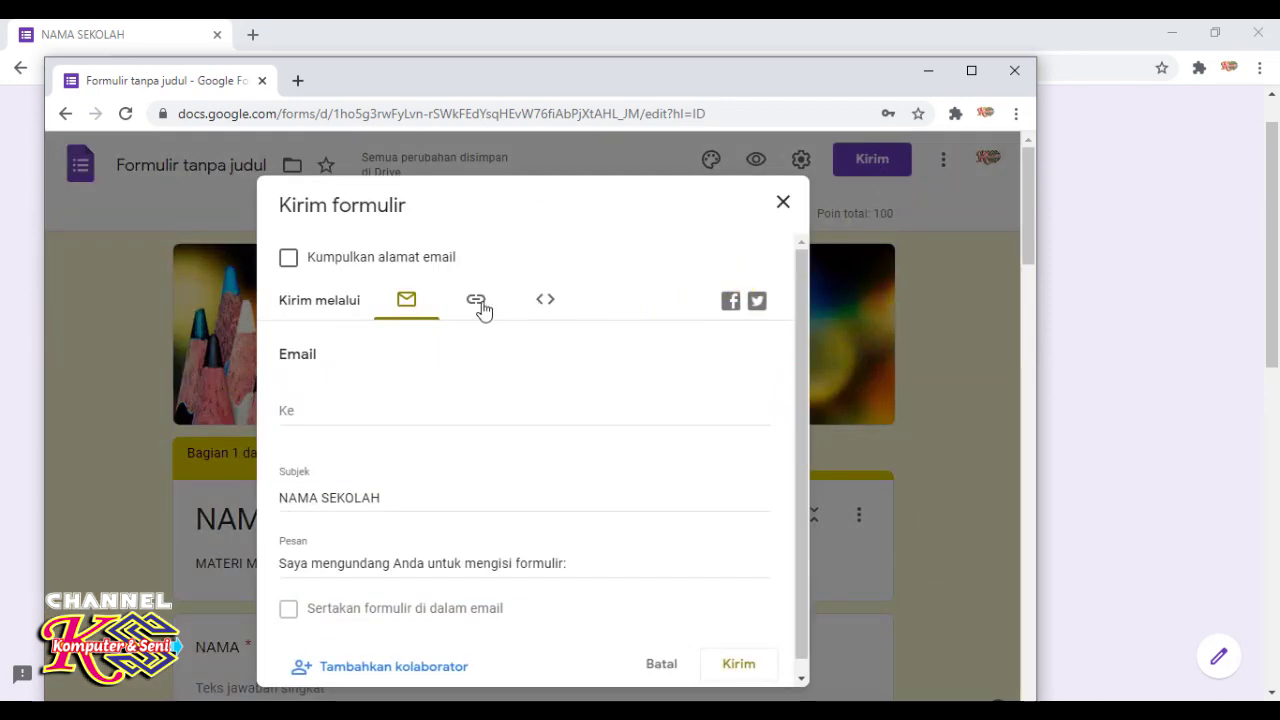
click(478, 302)
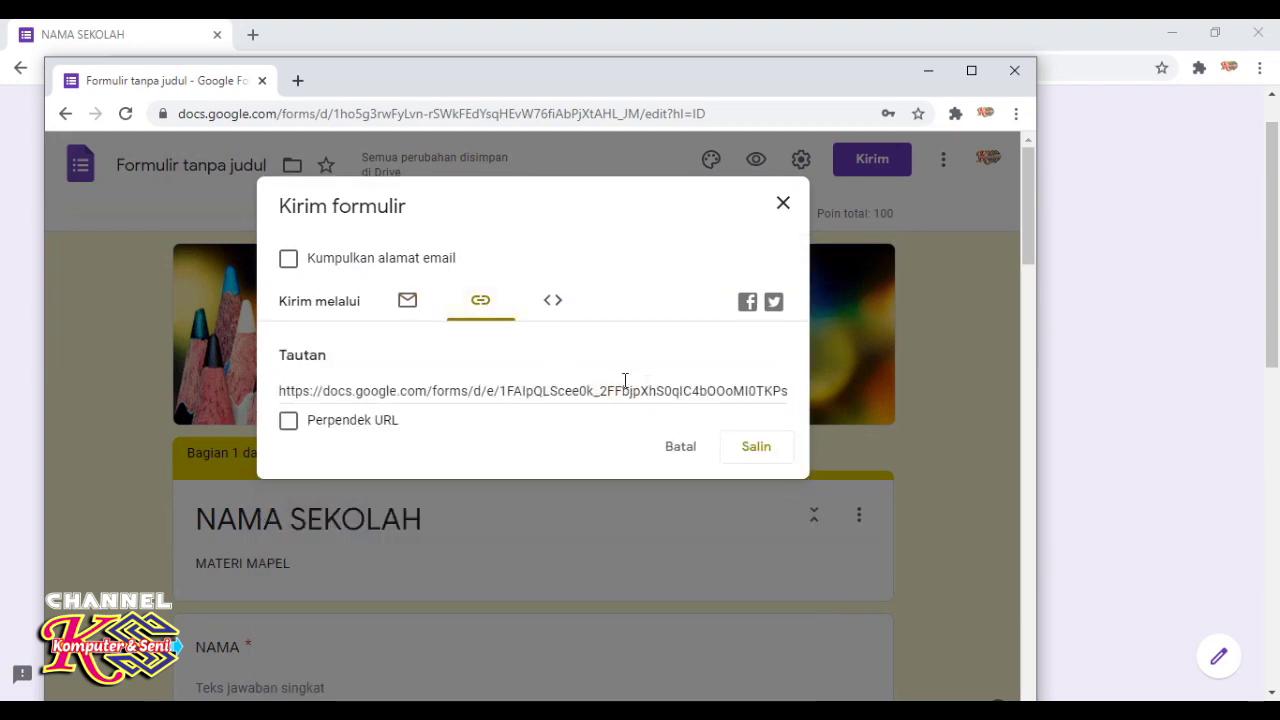
click(289, 424)
click(756, 450)
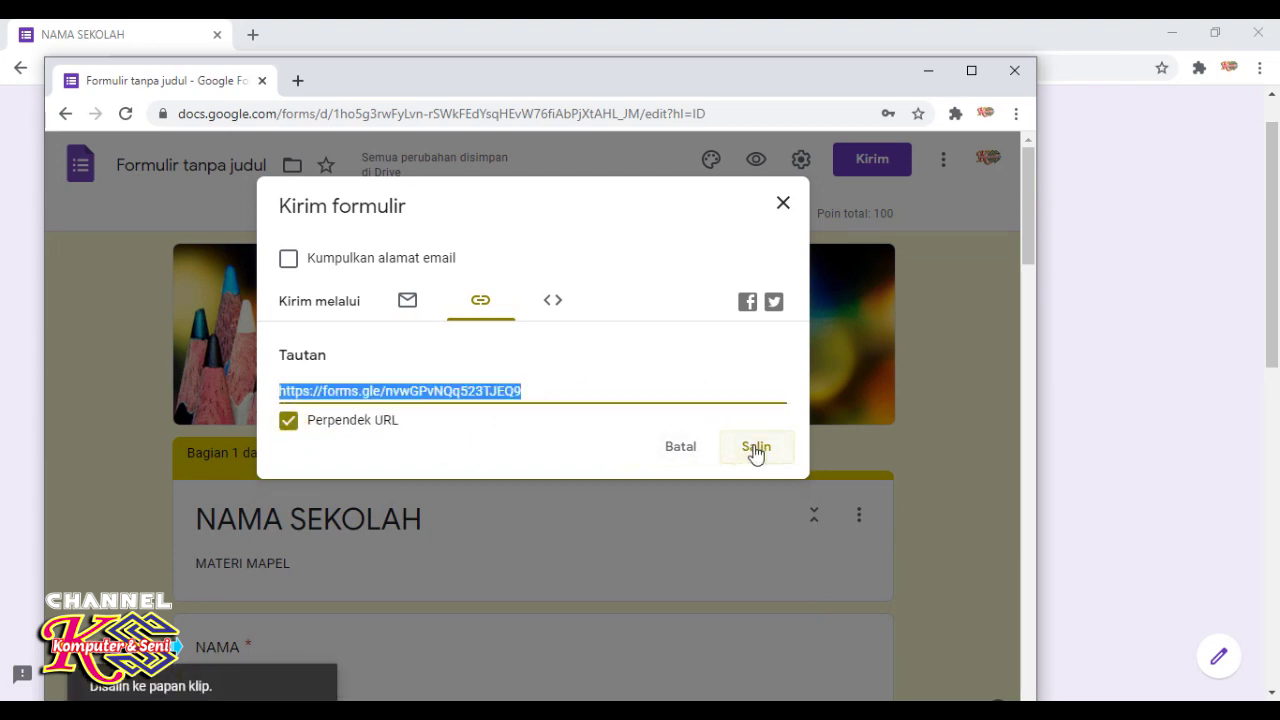
click(784, 204)
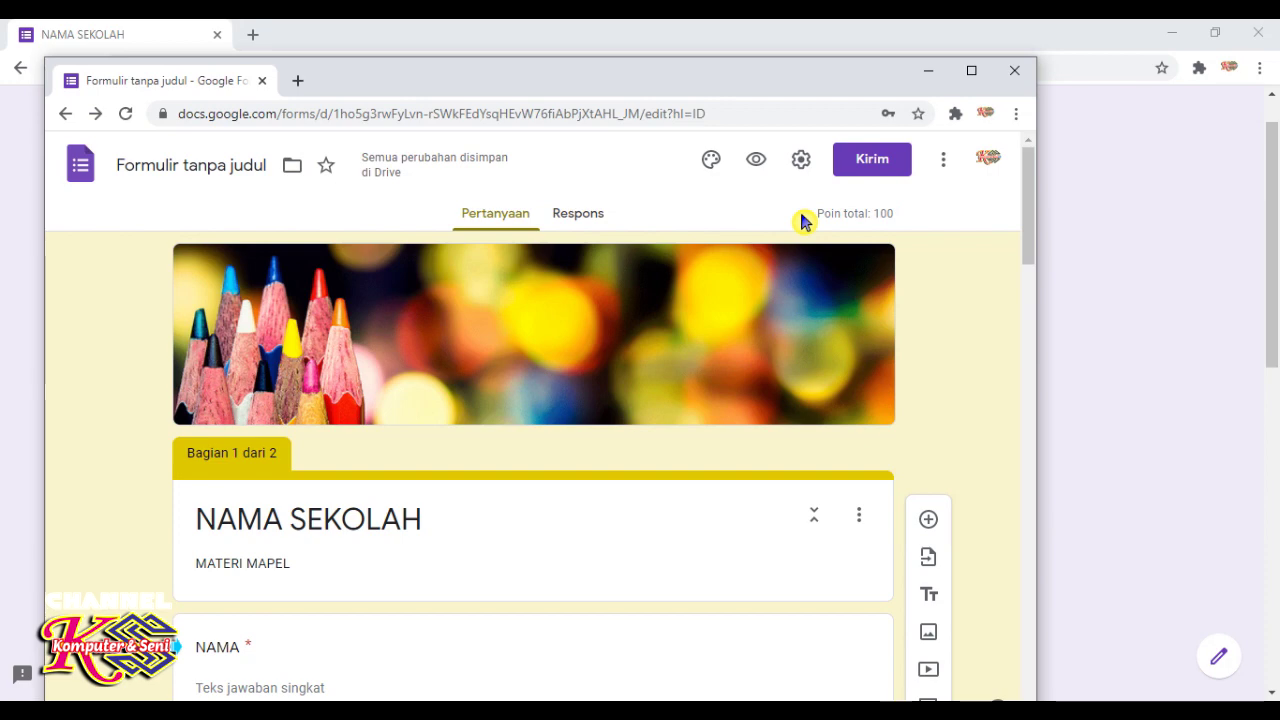
Preview the form and fill in the student's name and date of birth for a test submission
click(756, 162)
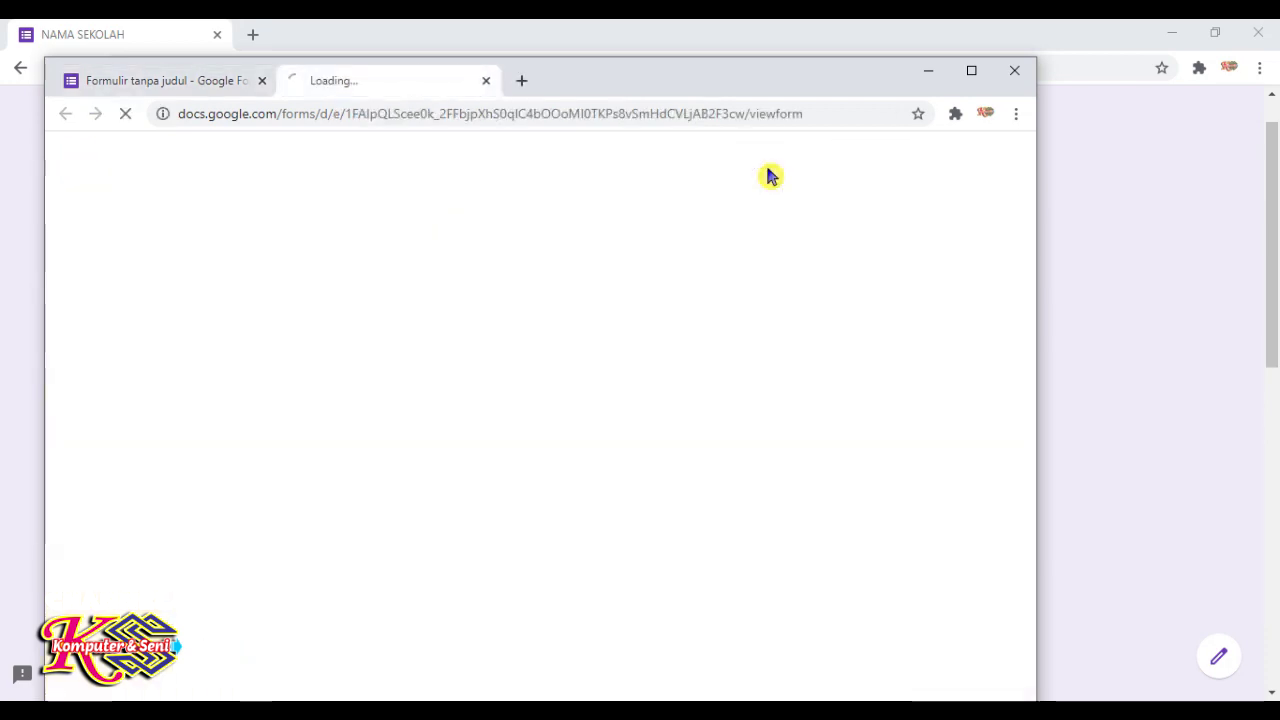
drag(1034, 200, 1034, 271)
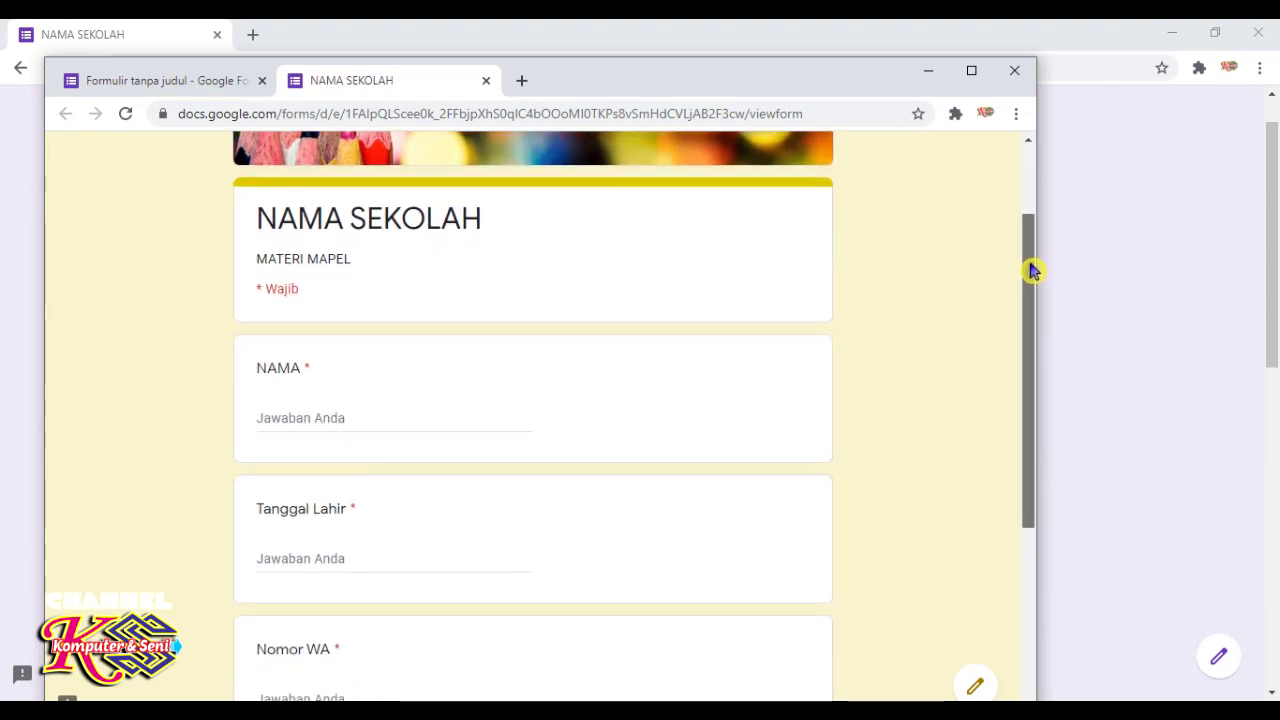
drag(1034, 271, 1034, 280)
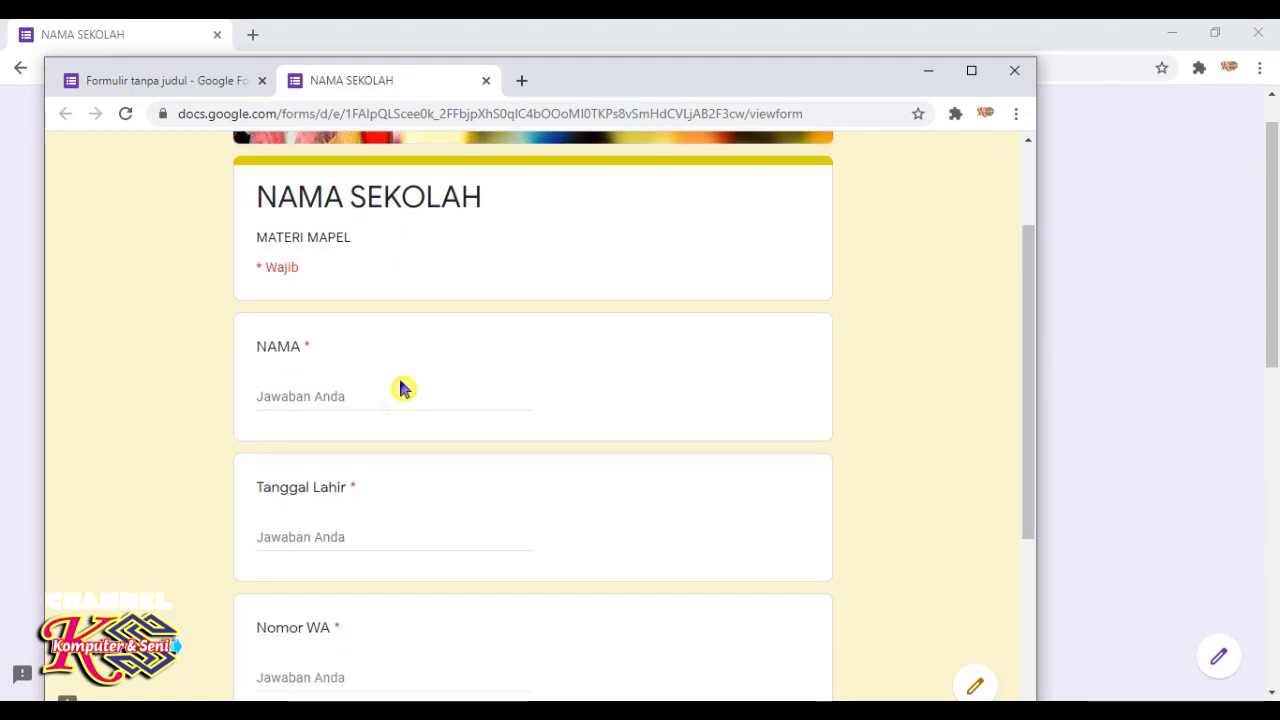
click(299, 398)
text(a)
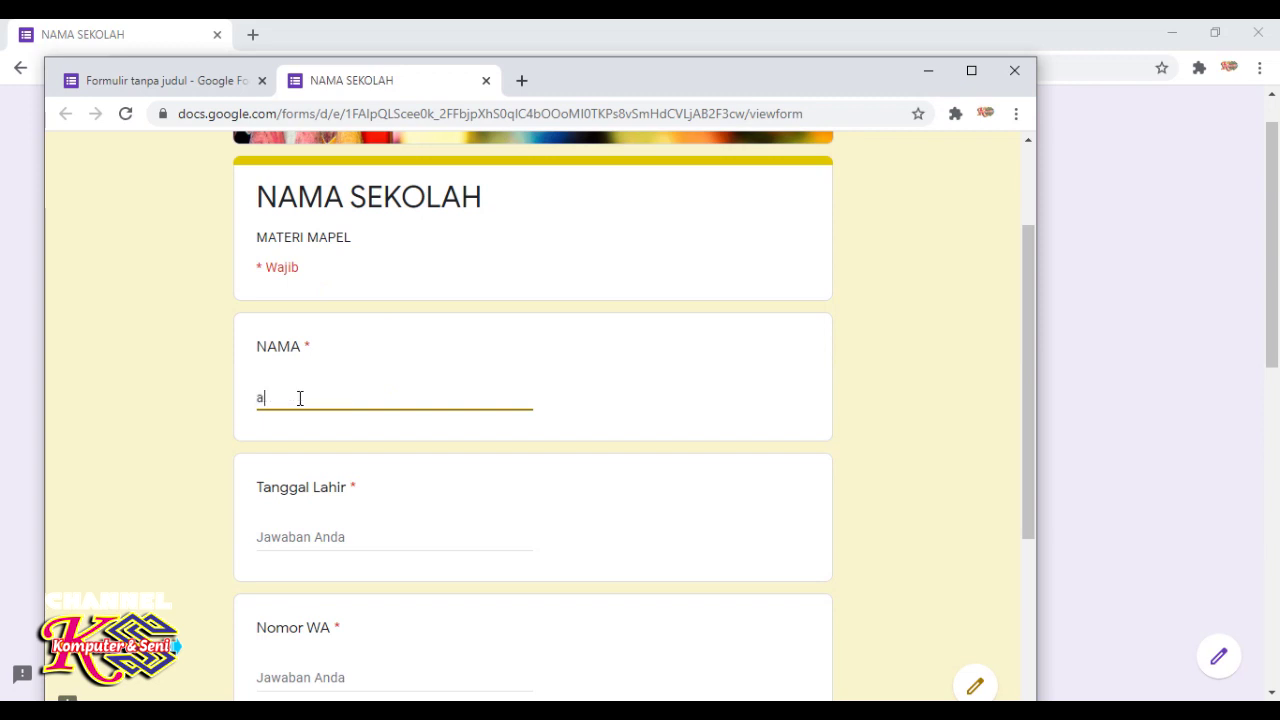
key(BackSpace)
text(A)
text(1)
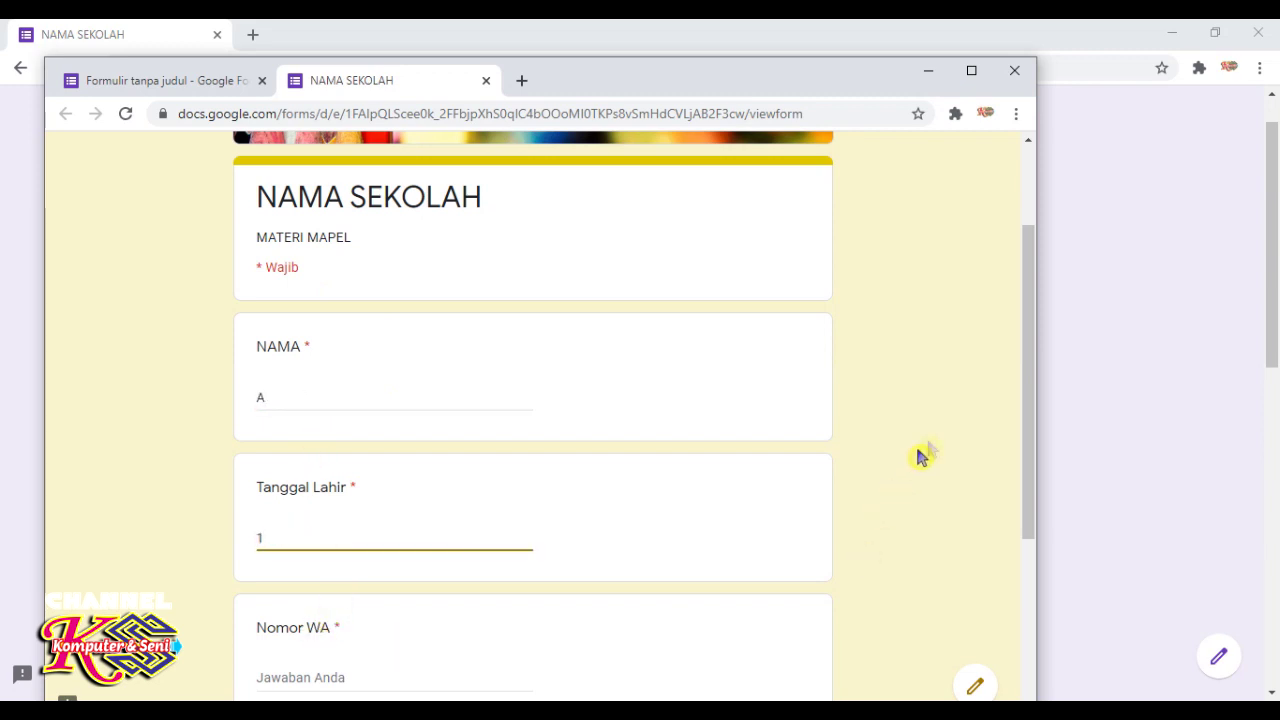
Enter the WhatsApp number, choose kelas A as the class, and advance to the MATERI MAPEL section
drag(1038, 358, 1037, 451)
click(276, 491)
text(123)
click(368, 638)
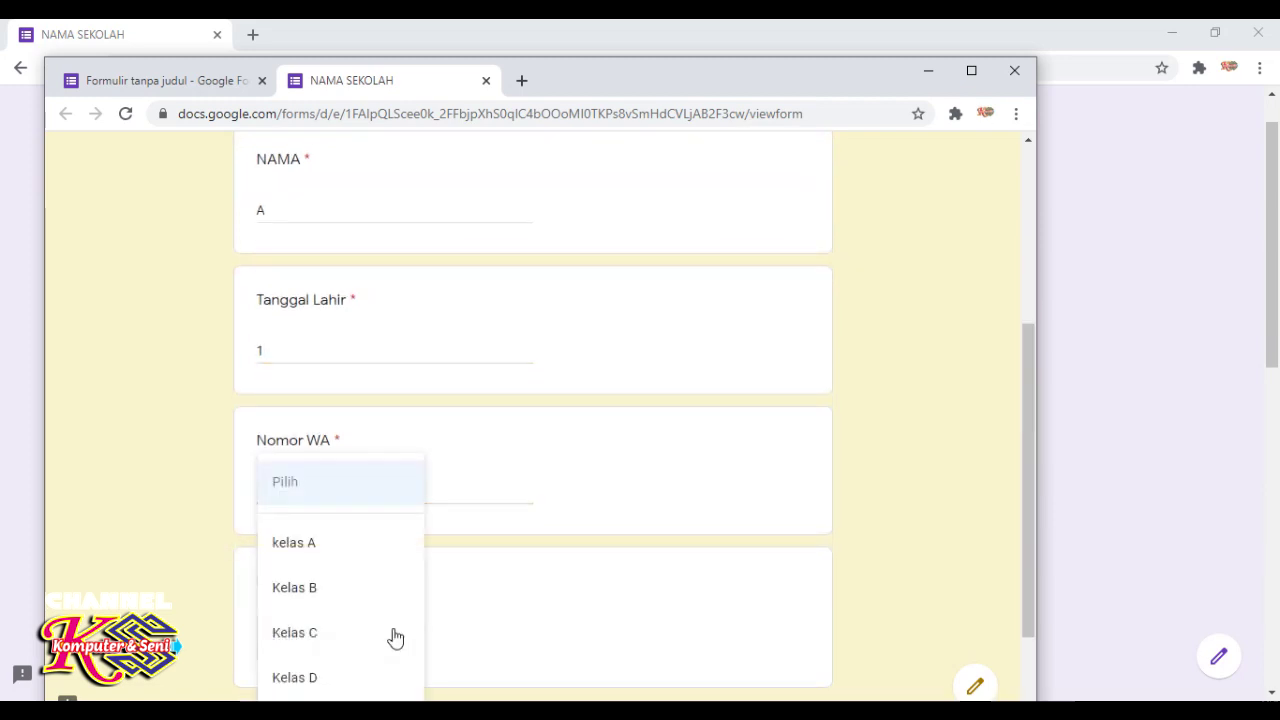
click(316, 548)
drag(1030, 360, 1043, 455)
click(290, 570)
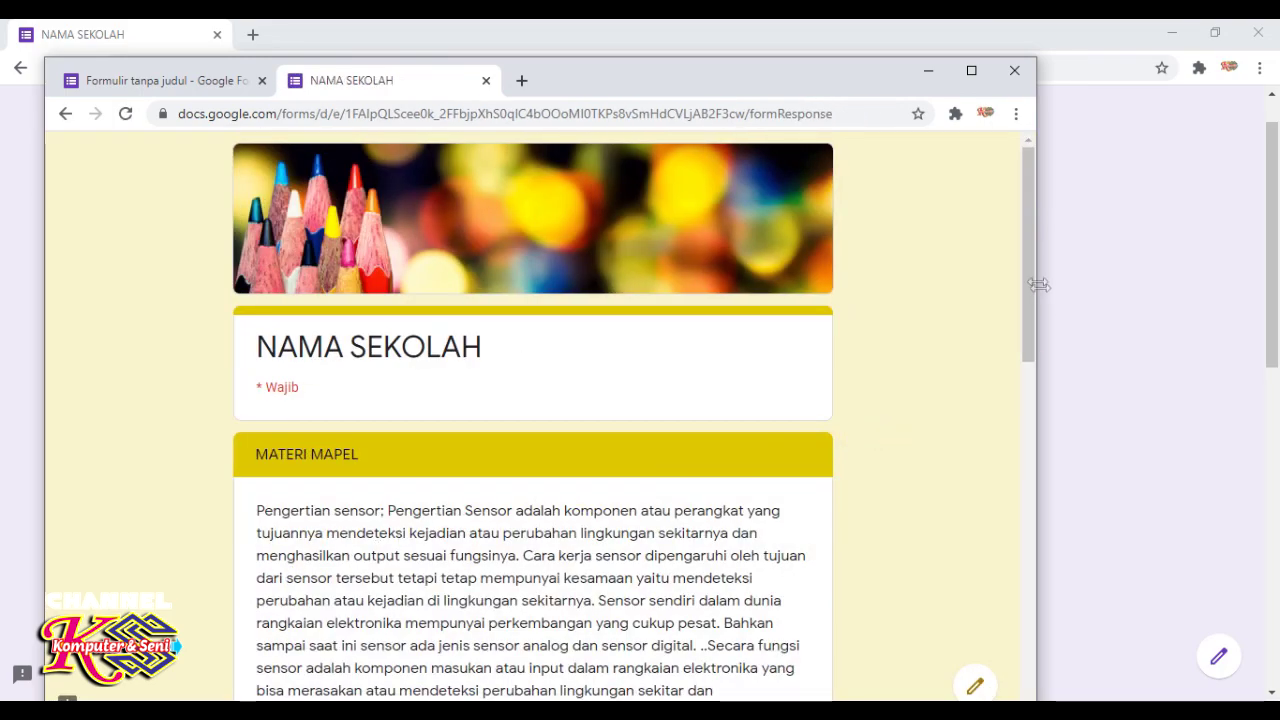
Select "DI salin di Buku Catatan" for the material, answer the component question with "Actuator", and submit the form
drag(1037, 262, 1038, 500)
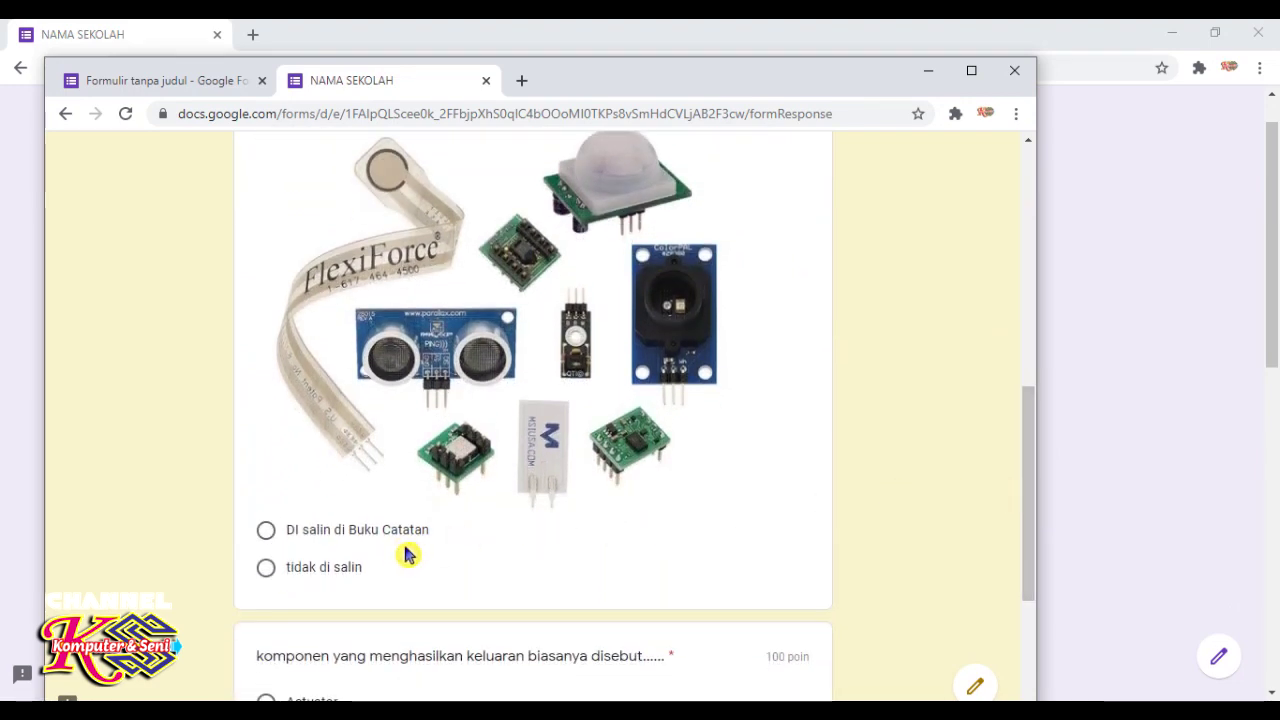
click(266, 532)
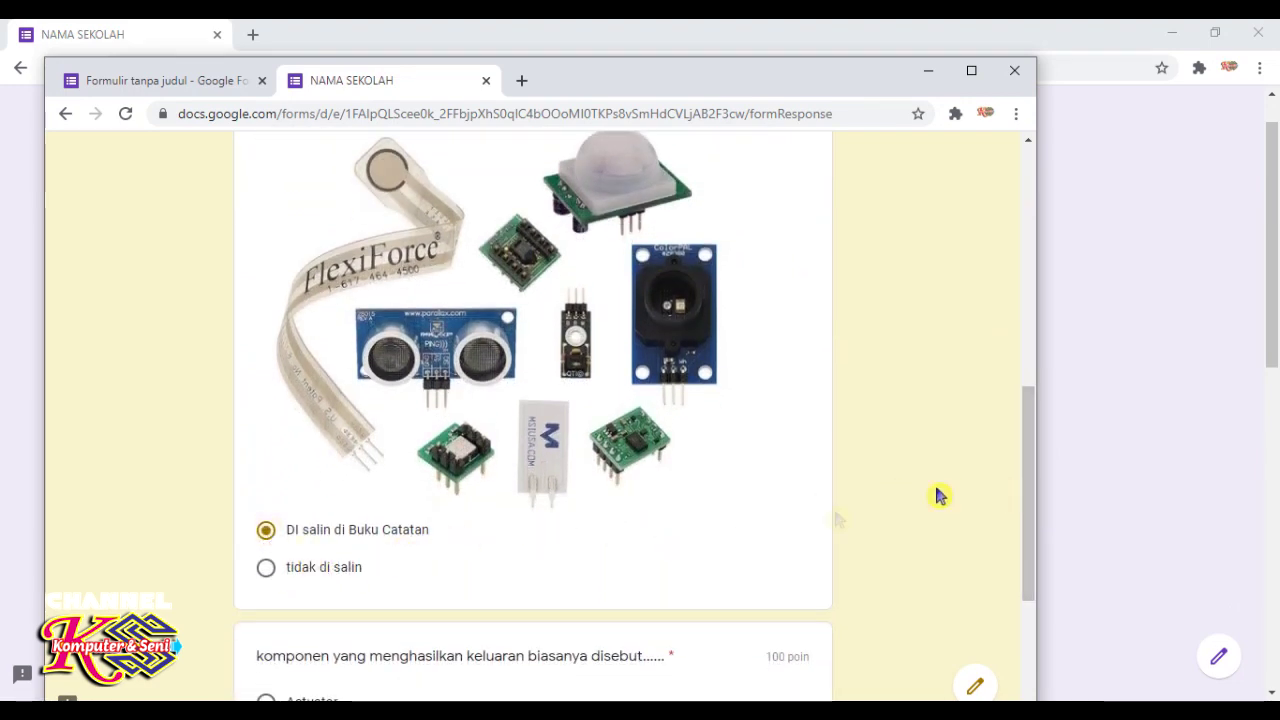
drag(1038, 485, 1034, 557)
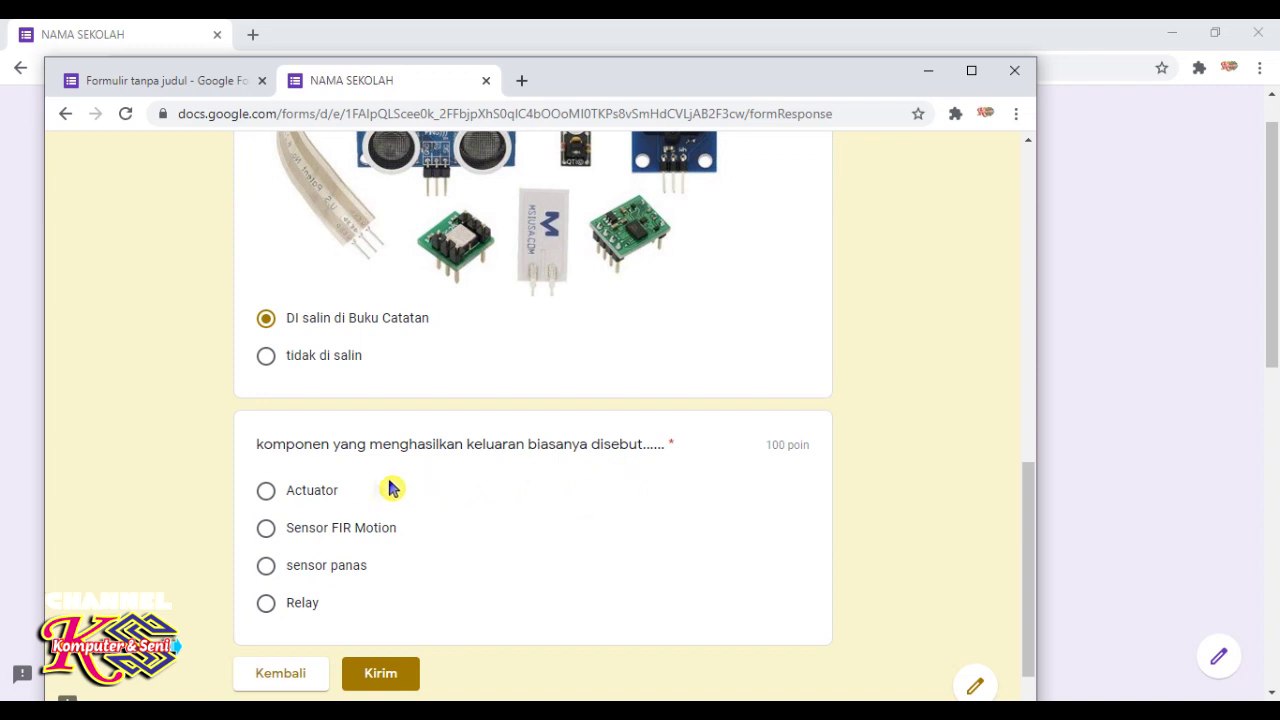
click(265, 492)
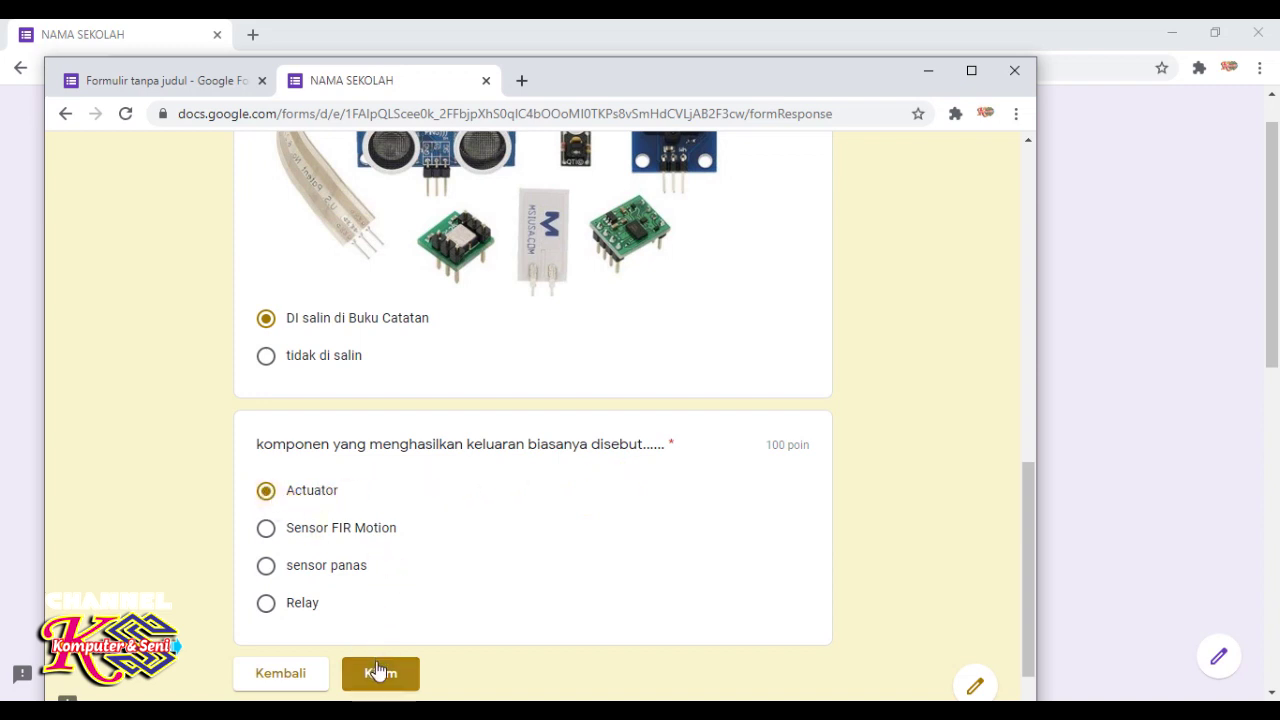
click(408, 676)
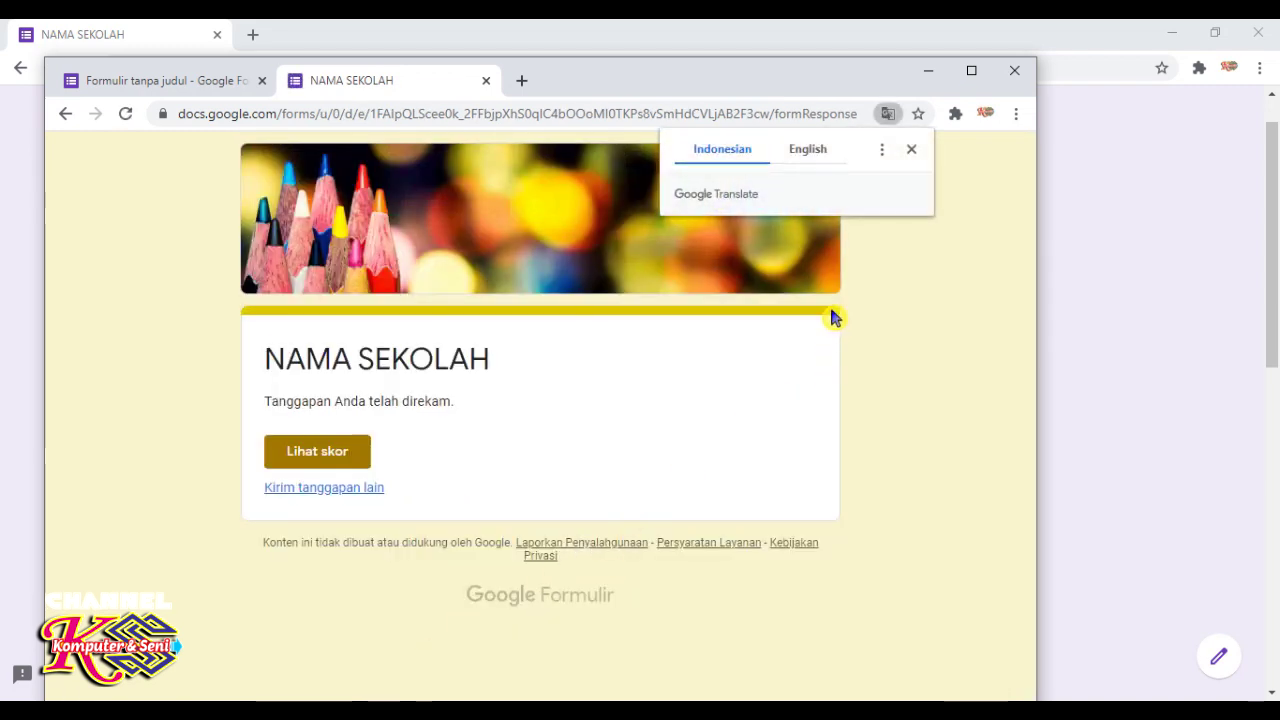
View the score of the submitted test response, and close the score and confirmation pages
click(340, 455)
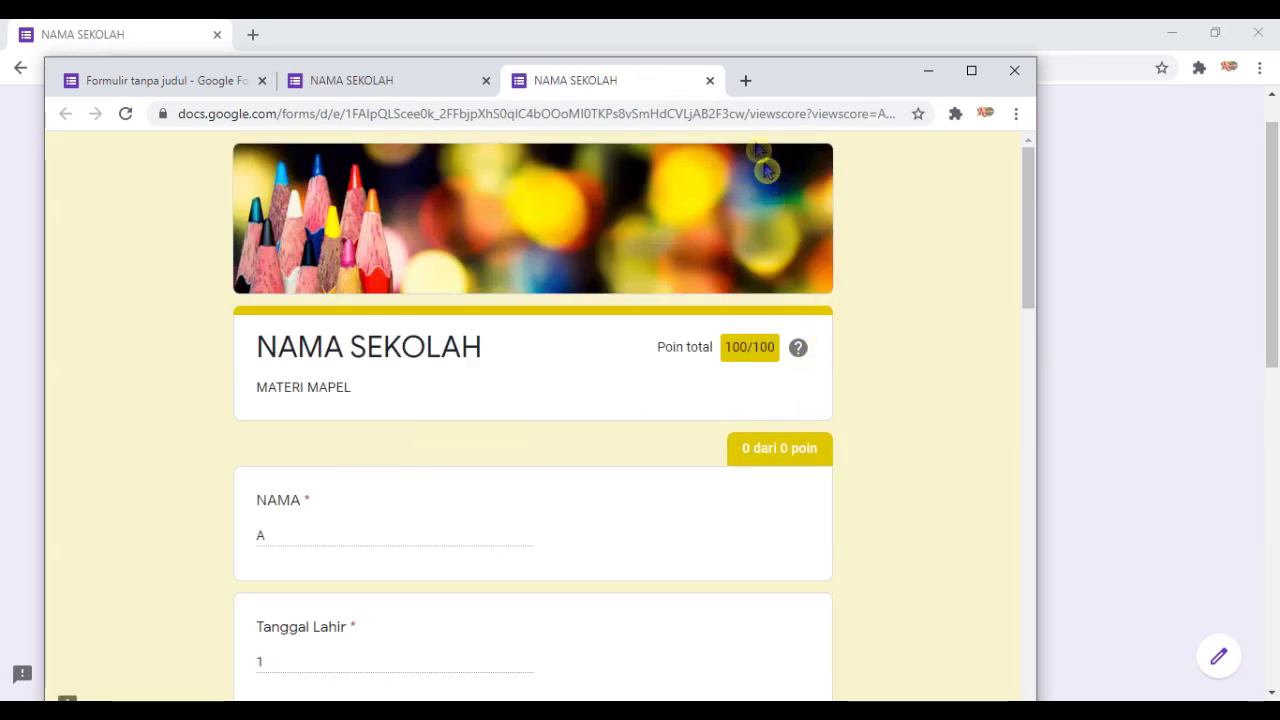
click(710, 81)
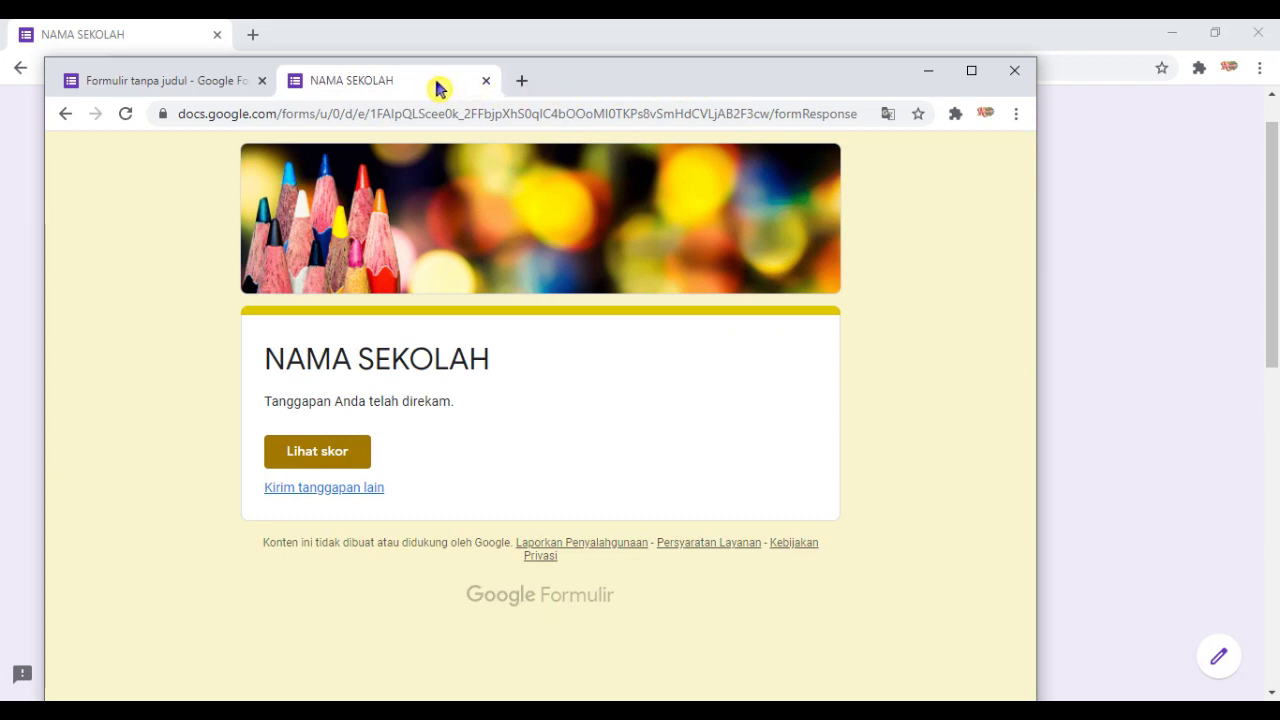
click(486, 82)
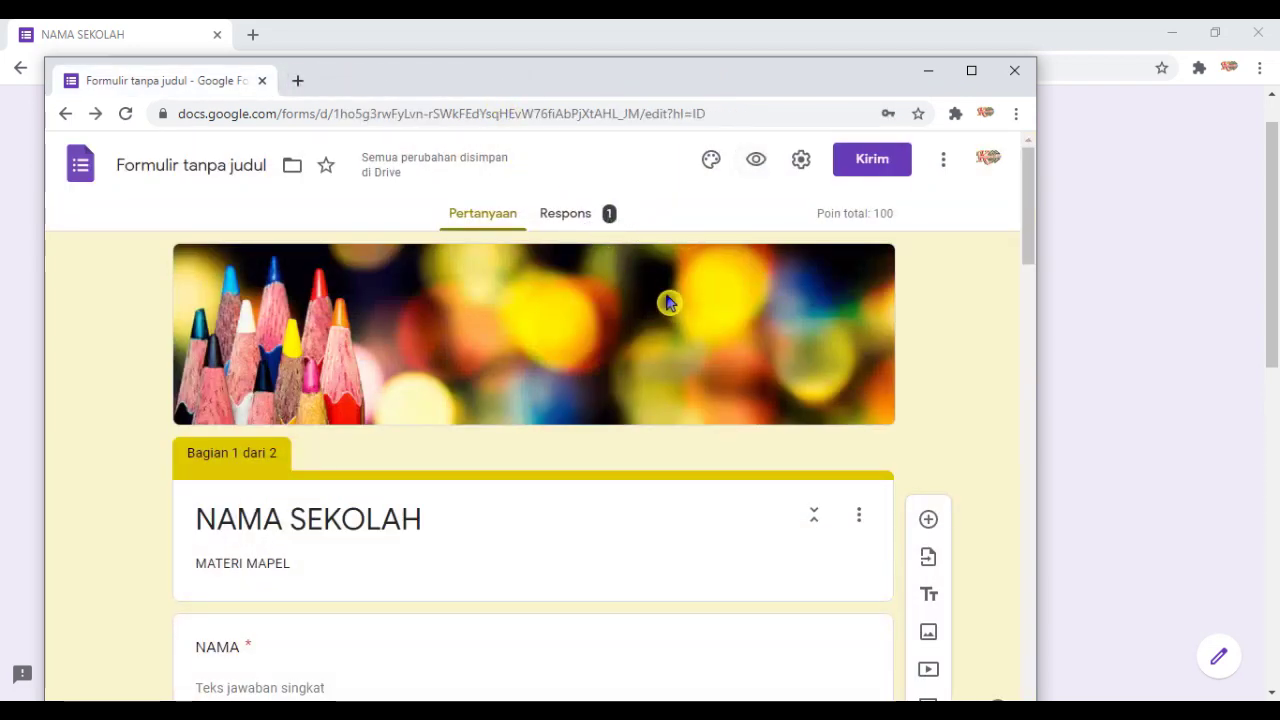
Open the form's linked response spreadsheet and download it in Microsoft Excel (.xlsx) format
click(604, 222)
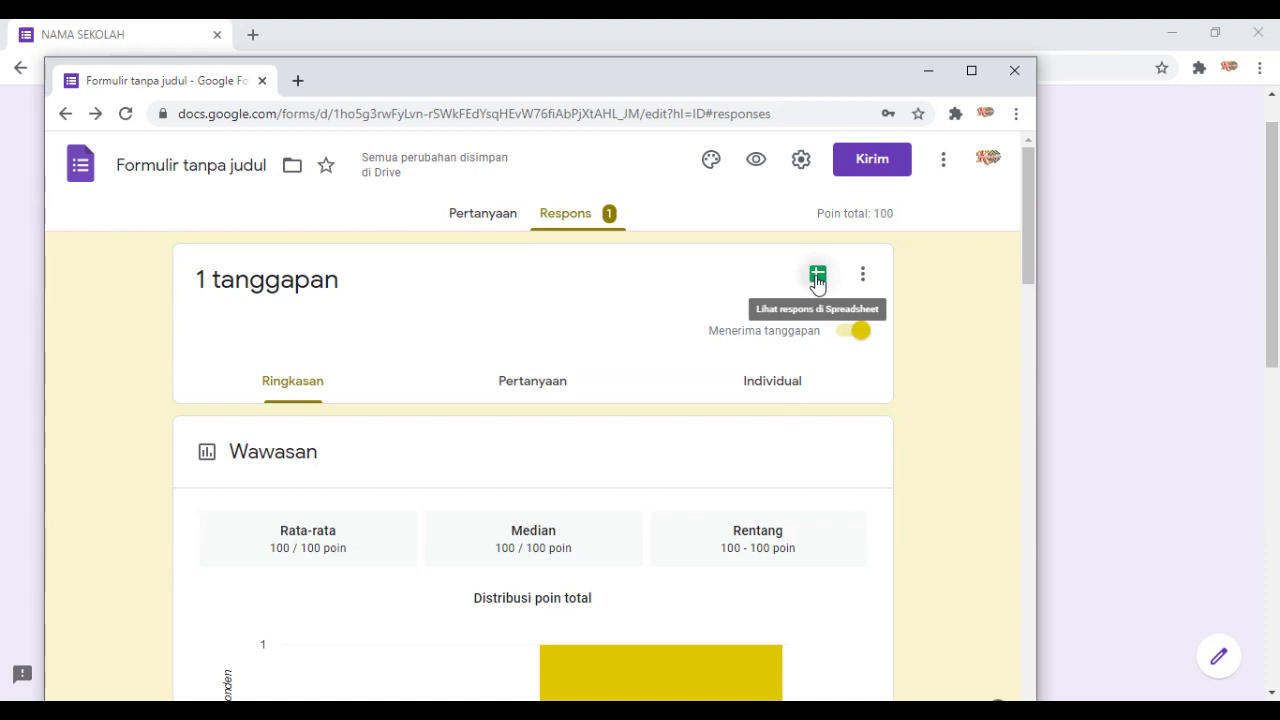
click(817, 276)
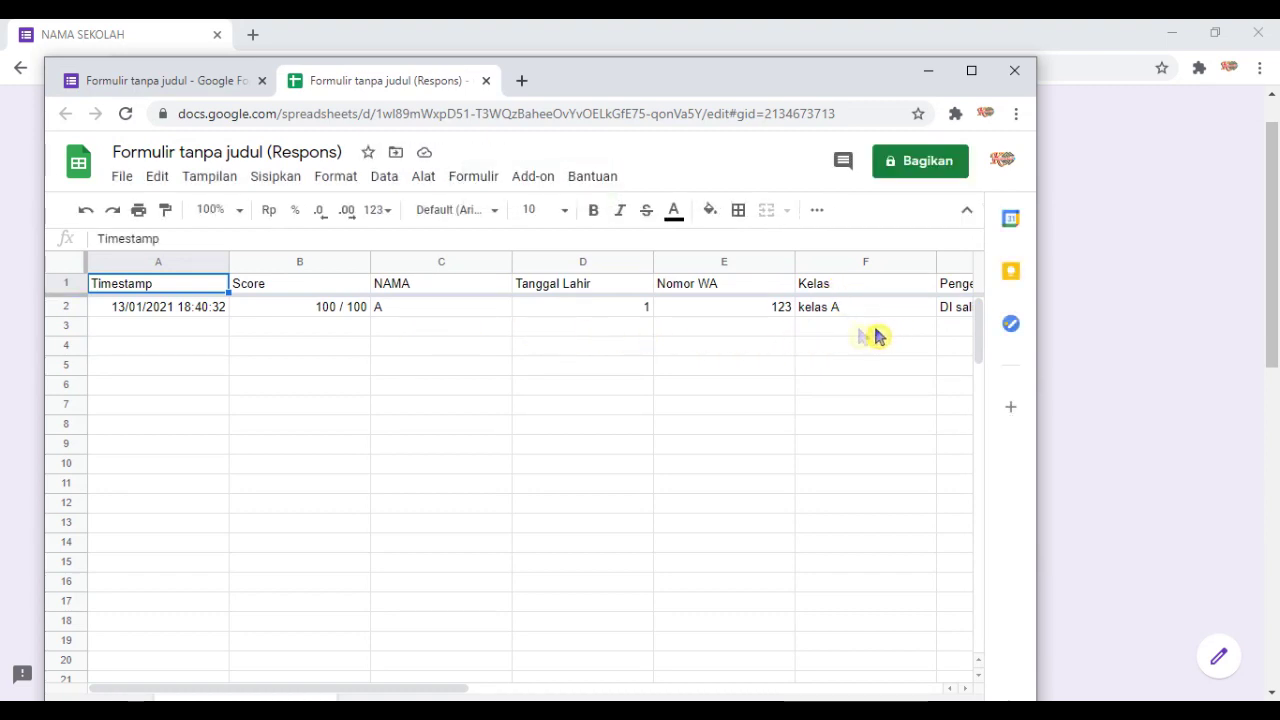
click(122, 177)
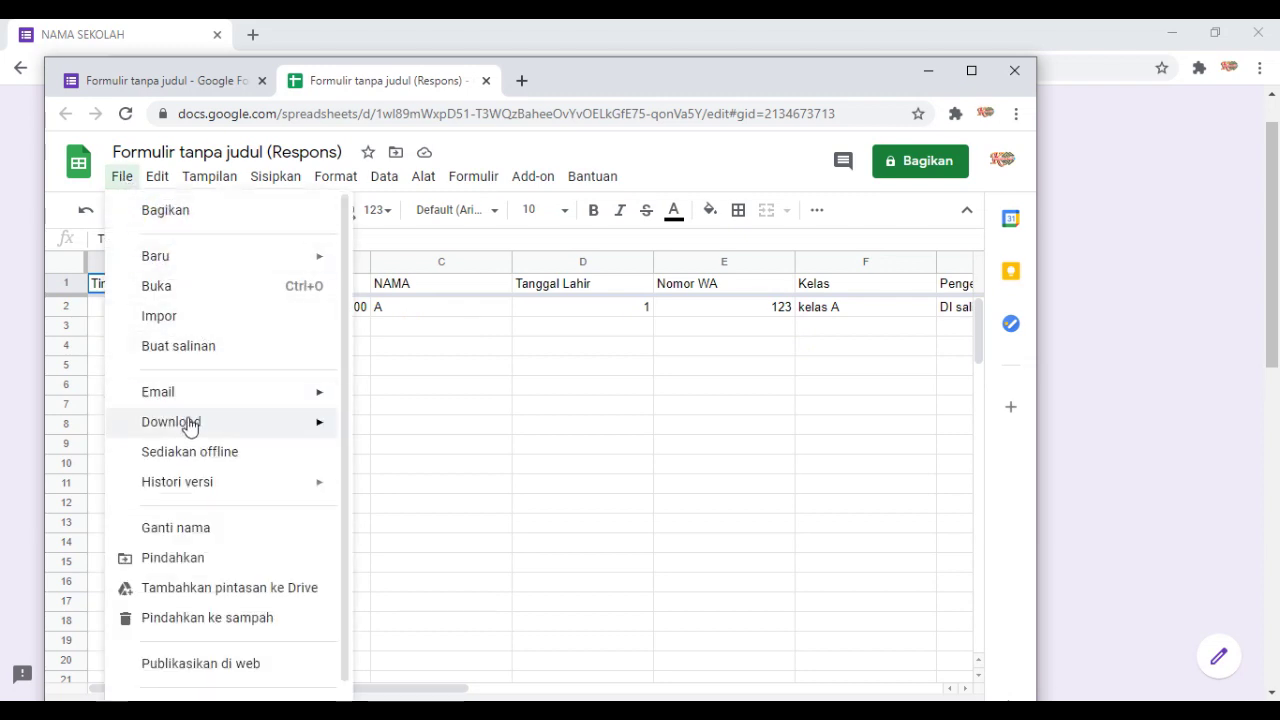
mouse_move(189, 424)
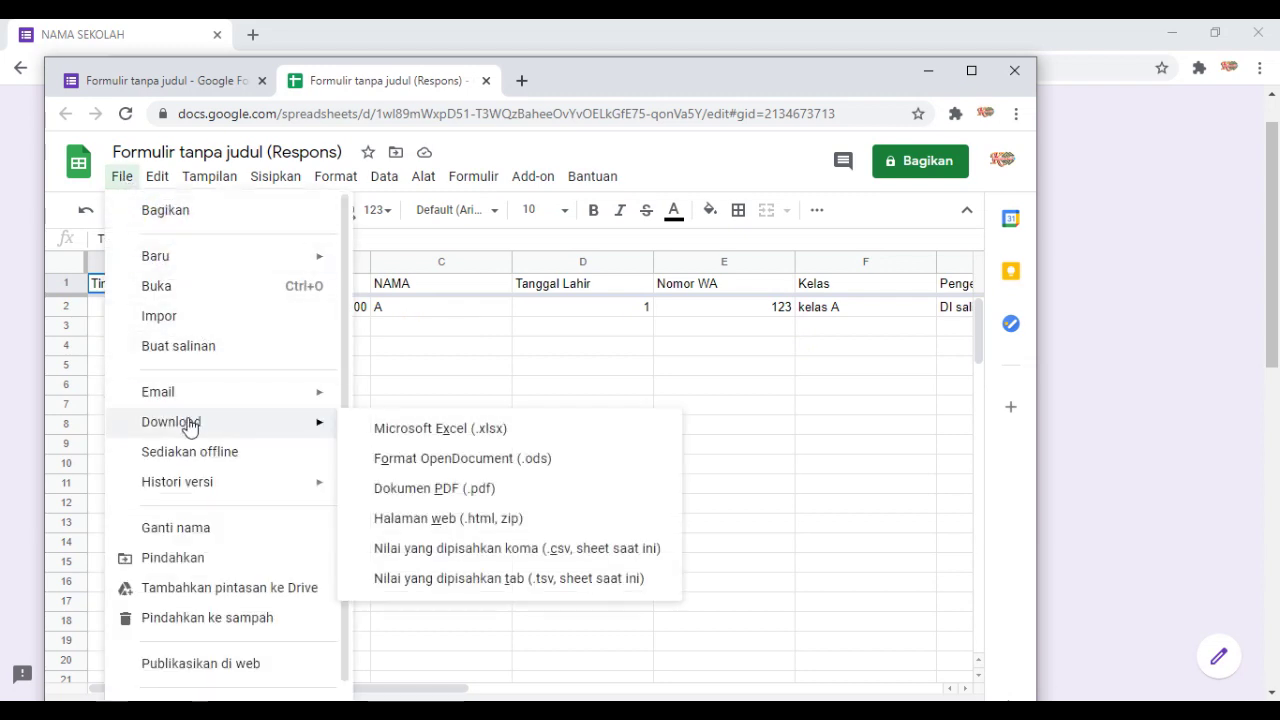
click(420, 429)
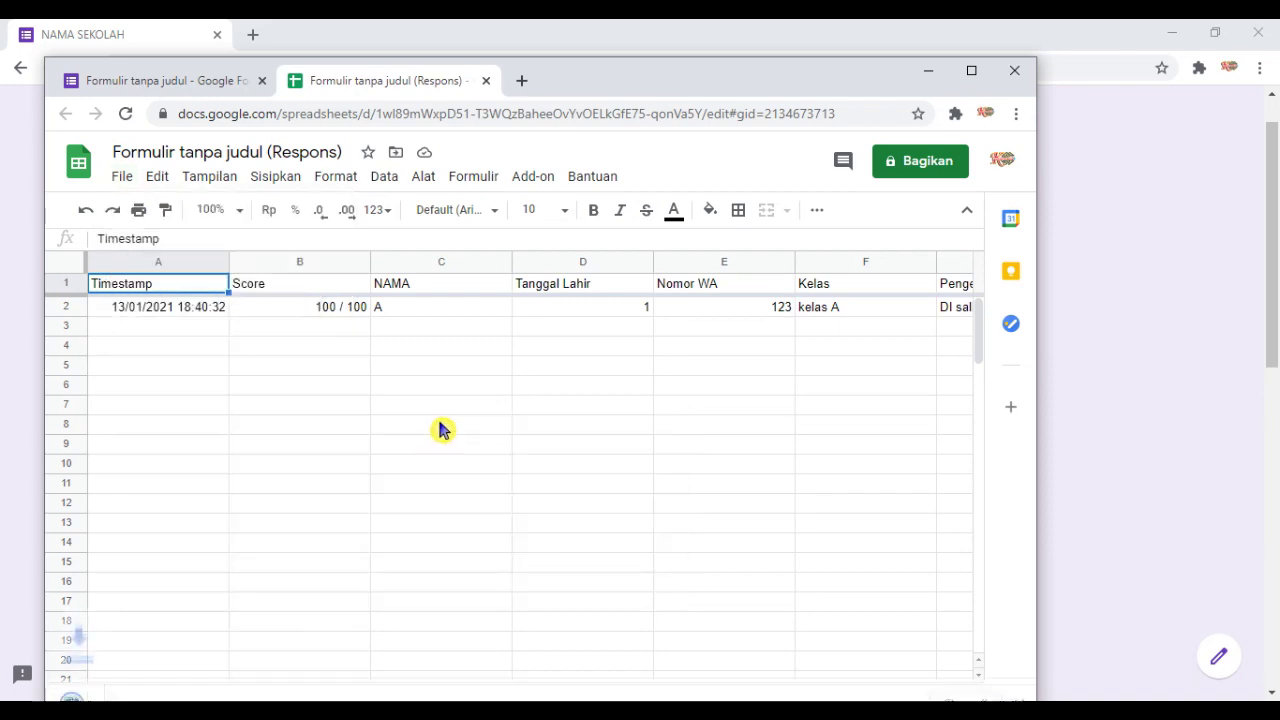
Open the downloaded response workbook in Excel with editing enabled, and narrow the Score and NAMA columns
click(193, 700)
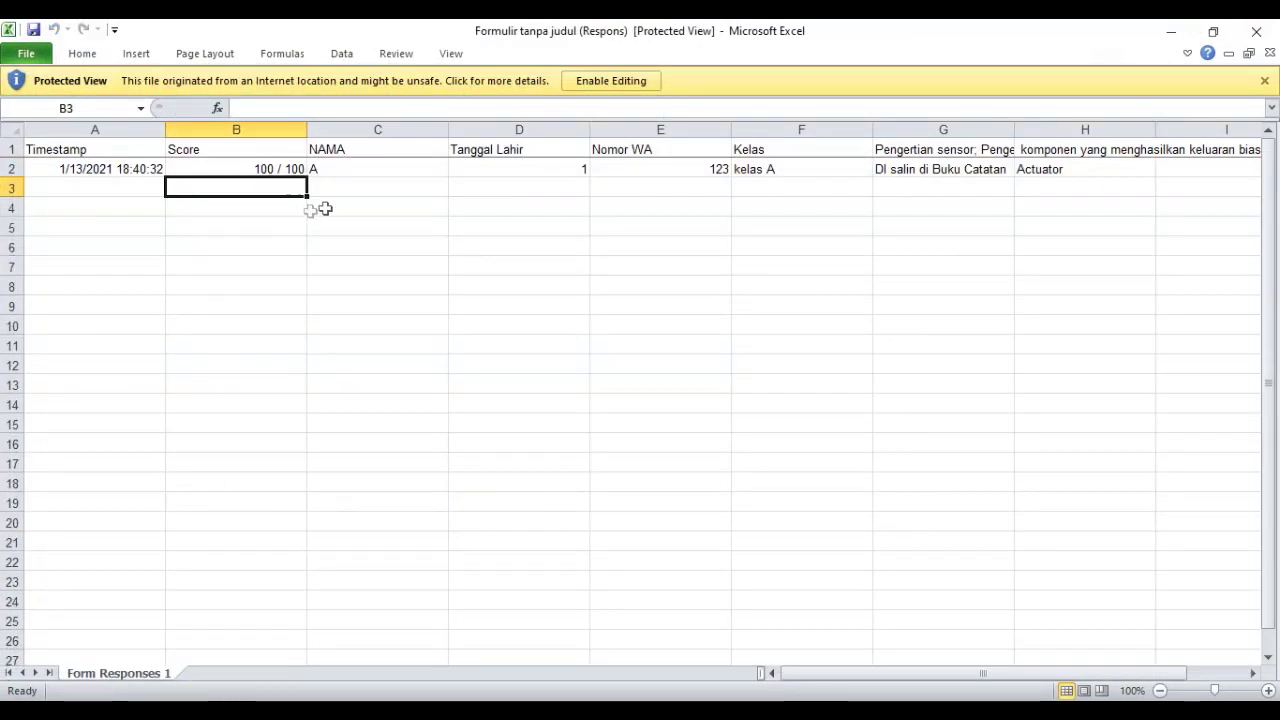
click(620, 80)
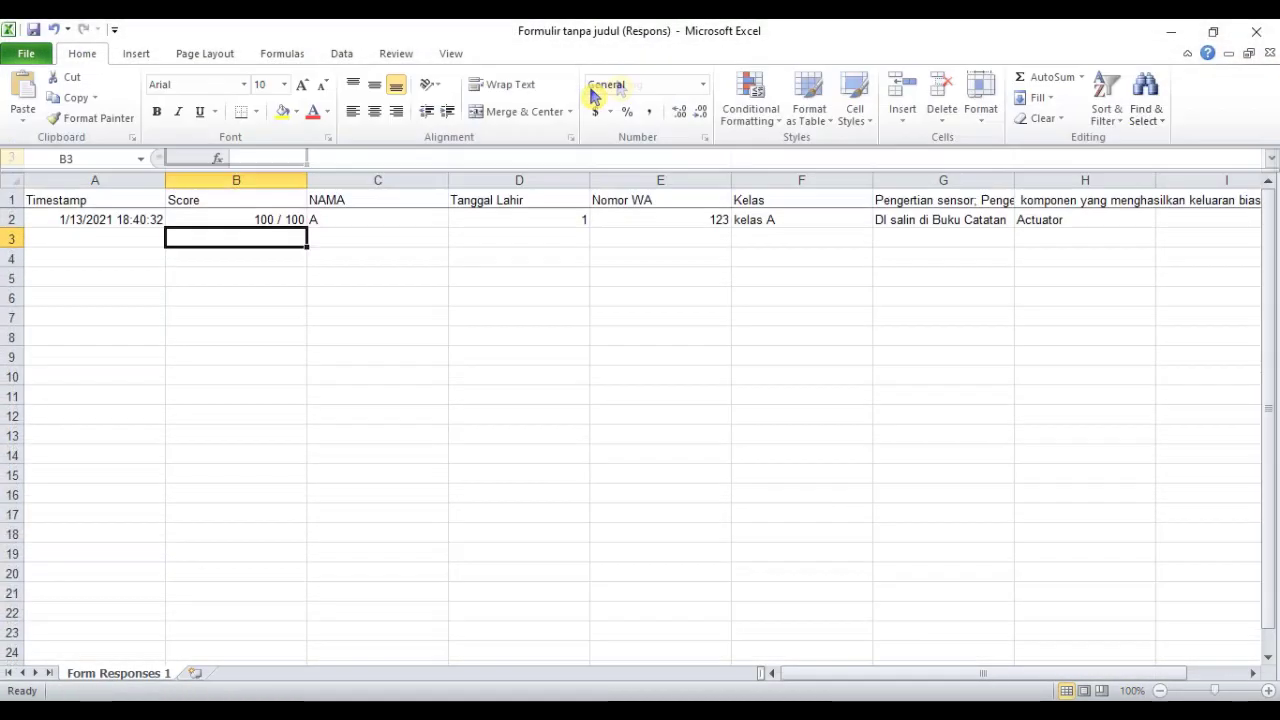
drag(312, 181, 248, 181)
drag(390, 181, 349, 181)
Examine the recorded student details, class, answers and question headings across the first two rows of the response workbook
click(311, 222)
click(449, 222)
click(599, 222)
click(692, 222)
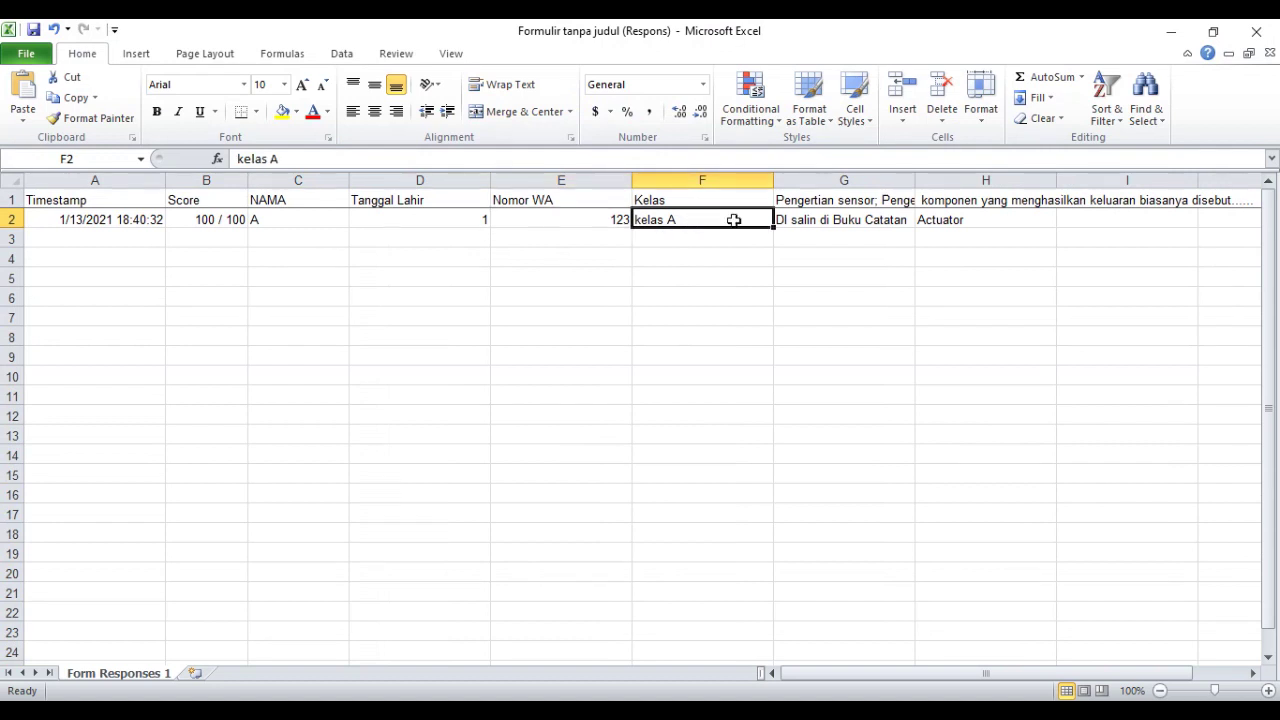
click(873, 222)
click(984, 224)
click(842, 202)
click(823, 225)
click(842, 202)
click(982, 201)
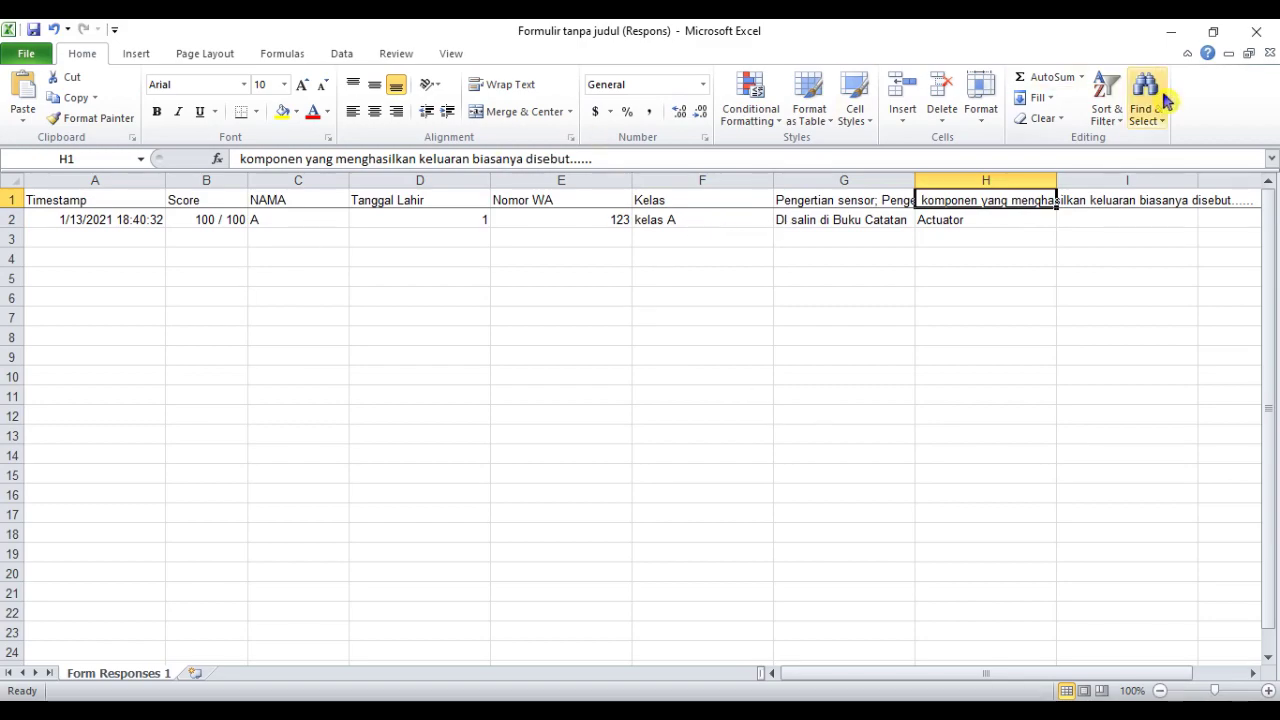